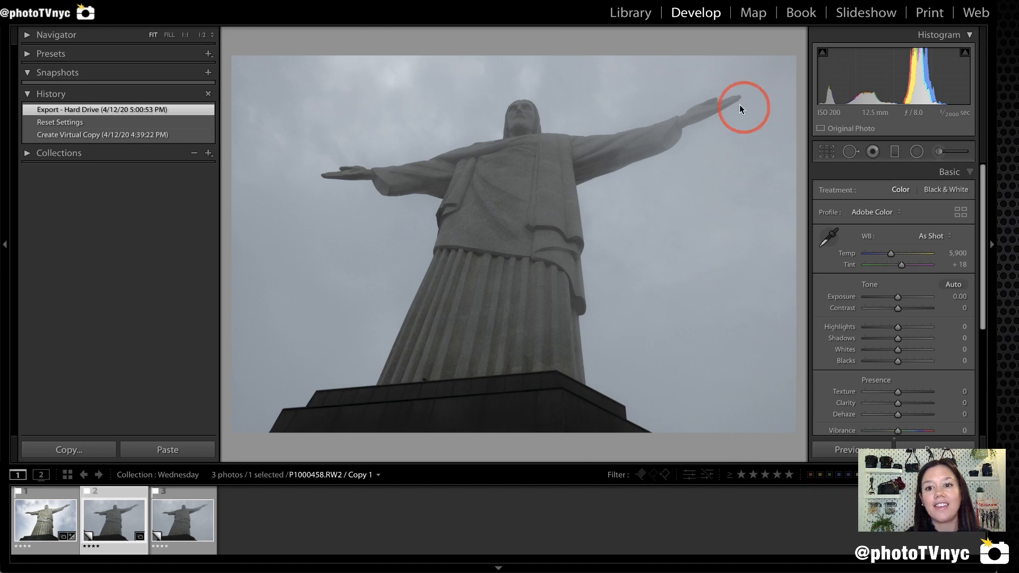
Step: Collapse and reopen the Basic adjustments section, bringing its tone and presence settings into view
{"action": "mouse_move", "coordinate": [718, 7]}
{"action": "left_mouse_down"}
{"action": "mouse_move", "coordinate": [654, 37]}
{"action": "mouse_move", "coordinate": [700, 4]}
{"action": "left_mouse_up"}
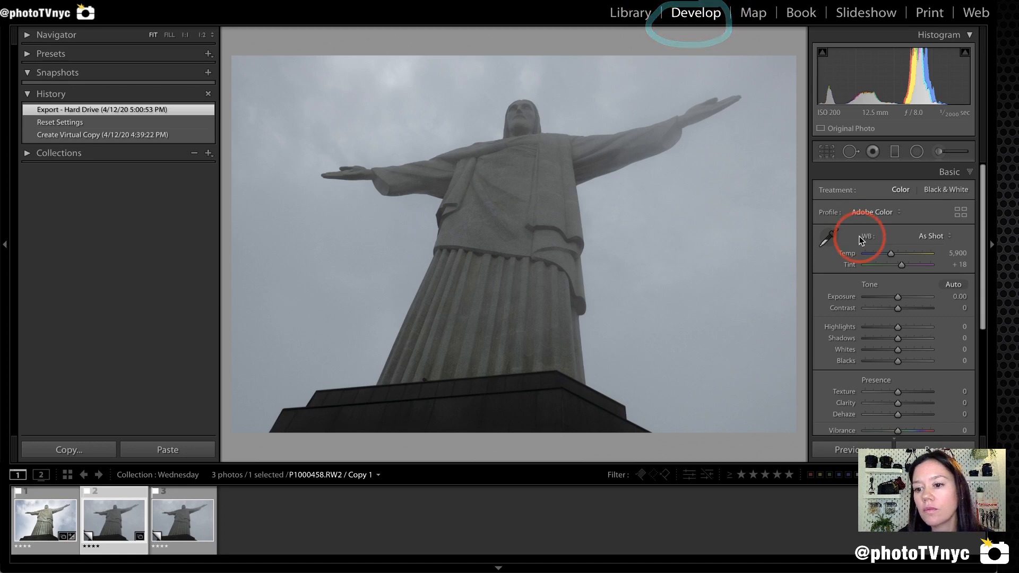
{"action": "mouse_move", "coordinate": [813, 168]}
{"action": "left_mouse_down"}
{"action": "mouse_move", "coordinate": [814, 413]}
{"action": "mouse_move", "coordinate": [966, 402]}
{"action": "mouse_move", "coordinate": [982, 195]}
{"action": "mouse_move", "coordinate": [817, 158]}
{"action": "mouse_move", "coordinate": [787, 166]}
{"action": "left_mouse_up"}
{"action": "left_click", "coordinate": [969, 173]}
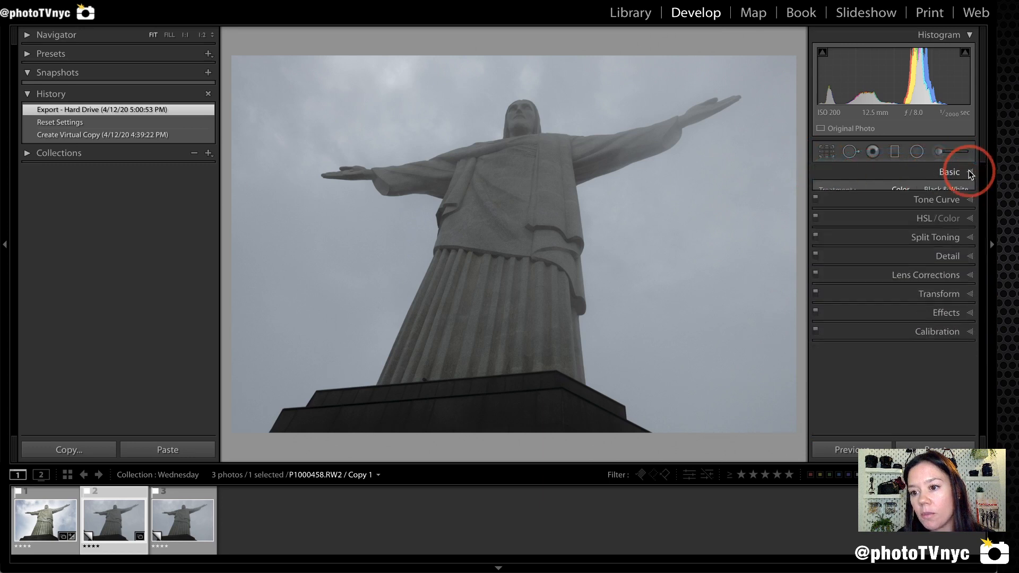
{"action": "left_click_drag", "start_coordinate": [831, 157], "coordinate": [997, 156]}
{"action": "mouse_move", "coordinate": [995, 218]}
{"action": "left_mouse_down"}
{"action": "mouse_move", "coordinate": [965, 340]}
{"action": "mouse_move", "coordinate": [861, 192]}
{"action": "left_mouse_up"}
{"action": "left_click", "coordinate": [964, 175]}
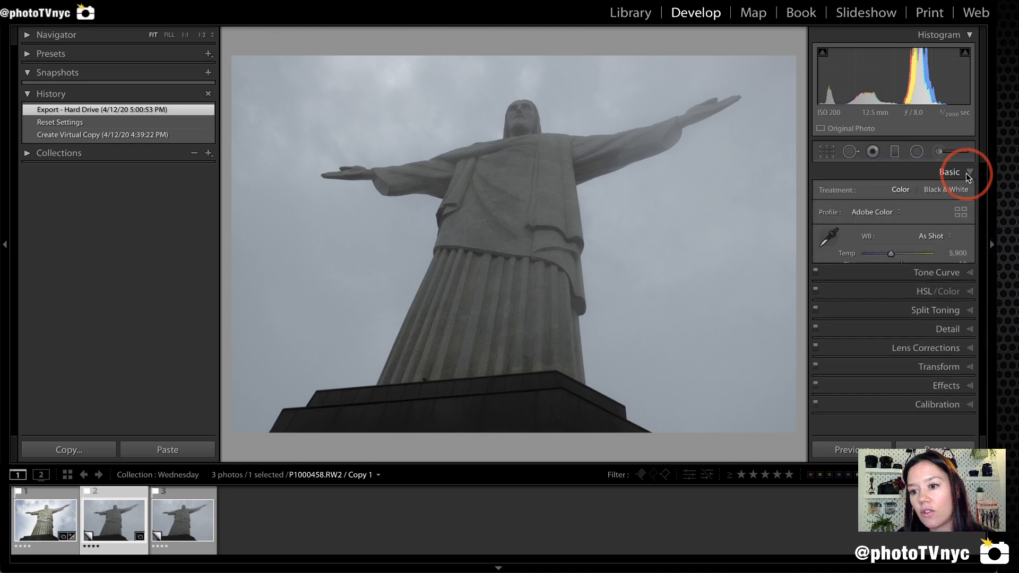
{"action": "scroll", "coordinate": [887, 260], "scroll_direction": "down", "scroll_amount": 1}
{"action": "scroll", "coordinate": [887, 260], "scroll_direction": "down", "scroll_amount": 1}
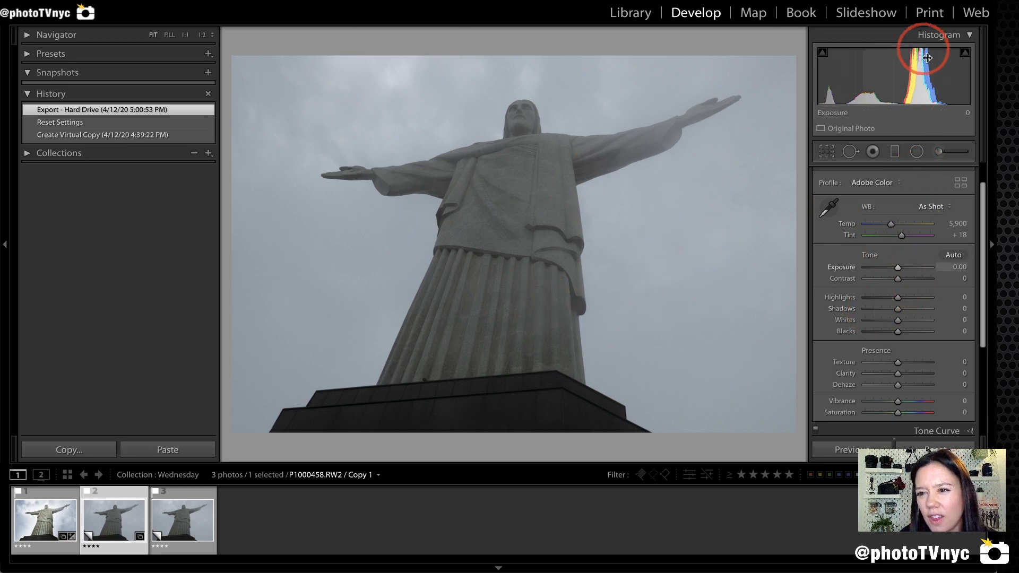
Step: Examine the statue photo's histogram across its shadow, midtone and highlight ranges
{"action": "left_click", "coordinate": [968, 37]}
{"action": "left_click", "coordinate": [969, 36]}
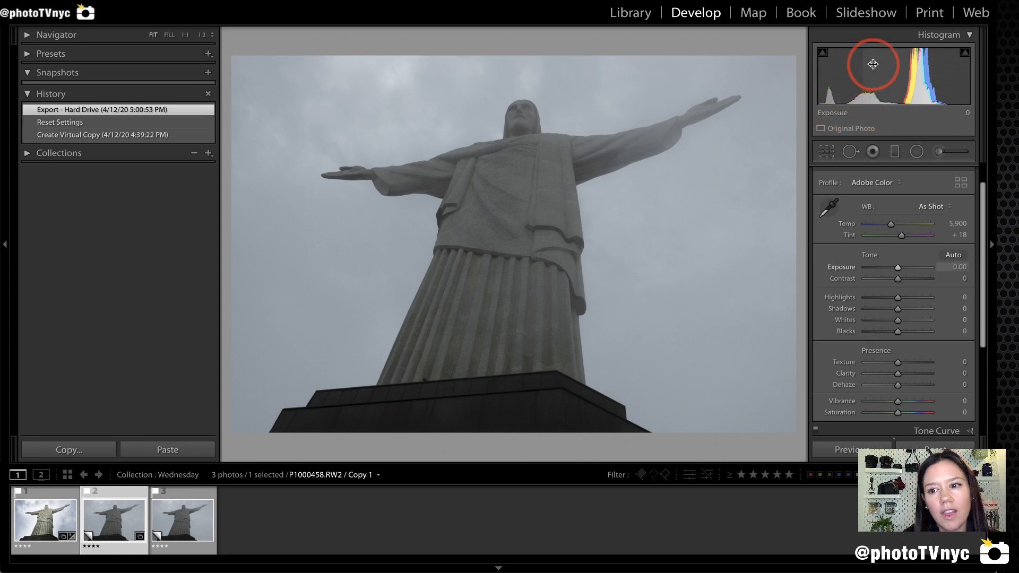
{"action": "mouse_move", "coordinate": [822, 98]}
{"action": "left_mouse_down"}
{"action": "mouse_move", "coordinate": [878, 66]}
{"action": "mouse_move", "coordinate": [908, 68]}
{"action": "mouse_move", "coordinate": [963, 101]}
{"action": "mouse_move", "coordinate": [942, 104]}
{"action": "mouse_move", "coordinate": [963, 102]}
{"action": "left_mouse_up"}
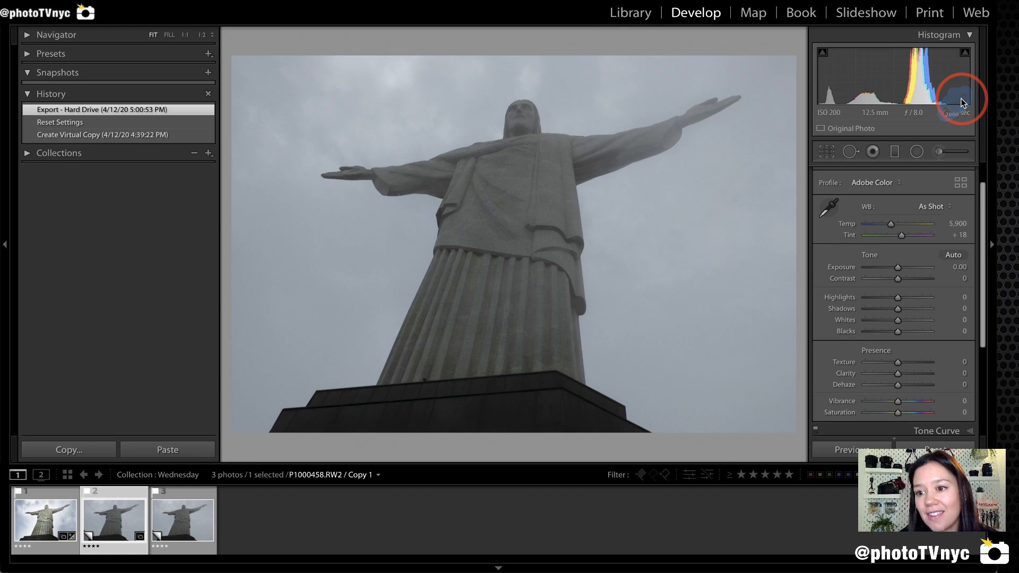
{"action": "mouse_move", "coordinate": [826, 98]}
{"action": "left_mouse_down"}
{"action": "mouse_move", "coordinate": [870, 88]}
{"action": "mouse_move", "coordinate": [833, 88]}
{"action": "mouse_move", "coordinate": [822, 105]}
{"action": "left_mouse_up"}
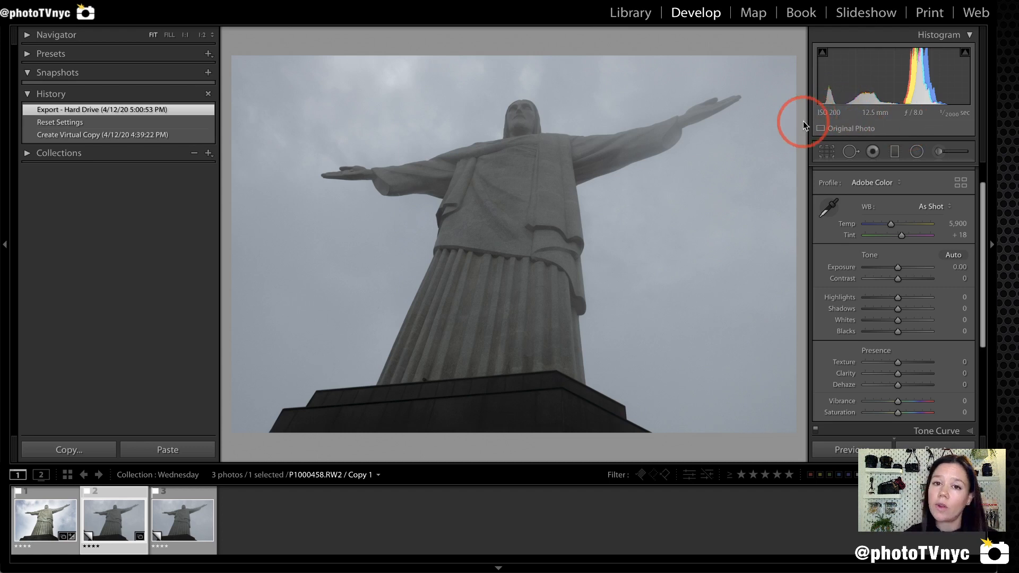
{"action": "mouse_move", "coordinate": [909, 103]}
{"action": "left_mouse_down"}
{"action": "mouse_move", "coordinate": [909, 38]}
{"action": "mouse_move", "coordinate": [932, 45]}
{"action": "mouse_move", "coordinate": [951, 101]}
{"action": "mouse_move", "coordinate": [902, 111]}
{"action": "left_mouse_up"}
{"action": "mouse_move", "coordinate": [842, 94]}
{"action": "left_mouse_down"}
{"action": "mouse_move", "coordinate": [855, 111]}
{"action": "mouse_move", "coordinate": [854, 52]}
{"action": "mouse_move", "coordinate": [932, 46]}
{"action": "mouse_move", "coordinate": [929, 123]}
{"action": "mouse_move", "coordinate": [862, 116]}
{"action": "left_mouse_up"}
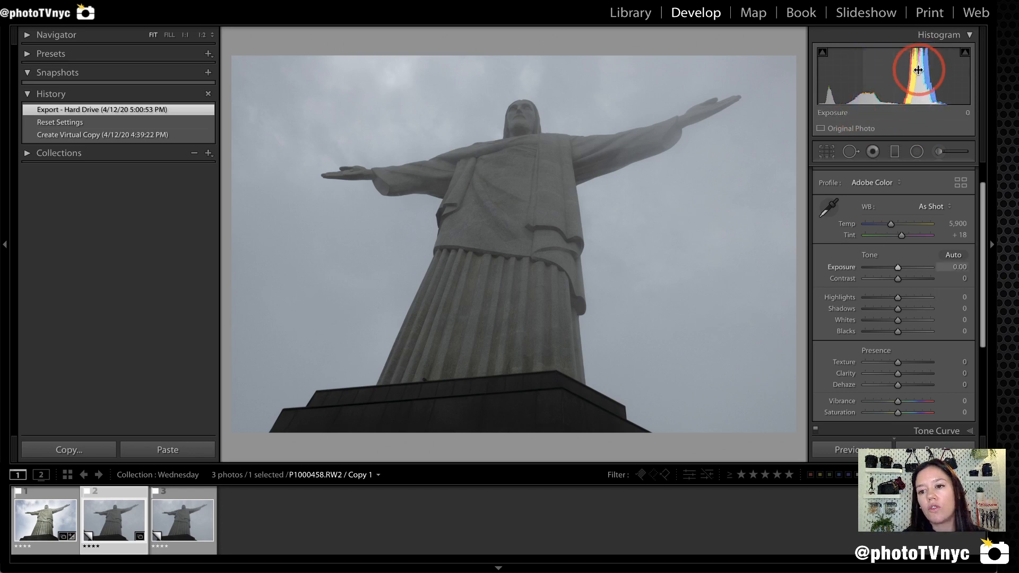
{"action": "mouse_move", "coordinate": [891, 101]}
{"action": "left_mouse_down"}
{"action": "mouse_move", "coordinate": [937, 99]}
{"action": "mouse_move", "coordinate": [917, 87]}
{"action": "mouse_move", "coordinate": [932, 102]}
{"action": "left_mouse_up"}
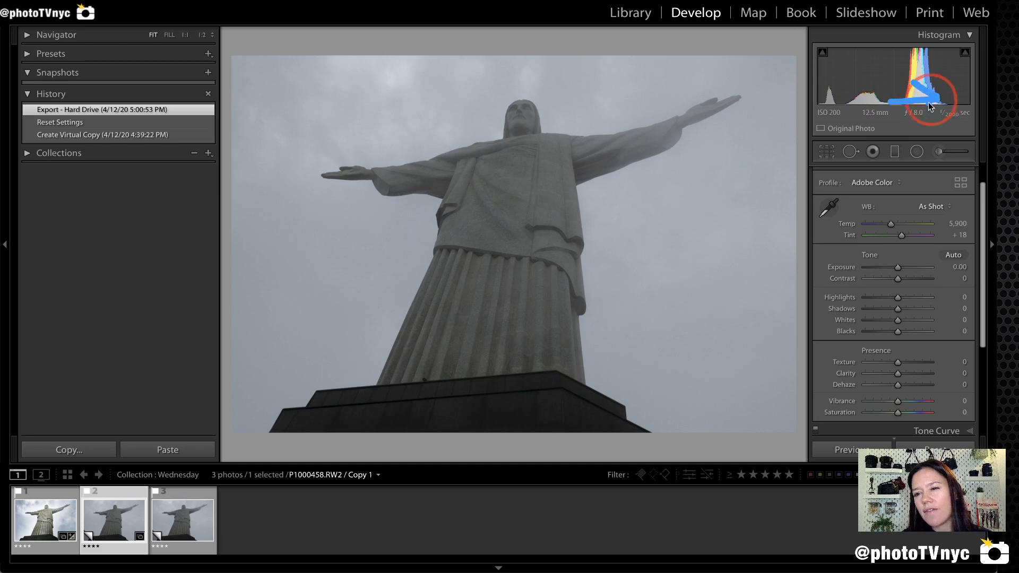
{"action": "left_click", "coordinate": [955, 96]}
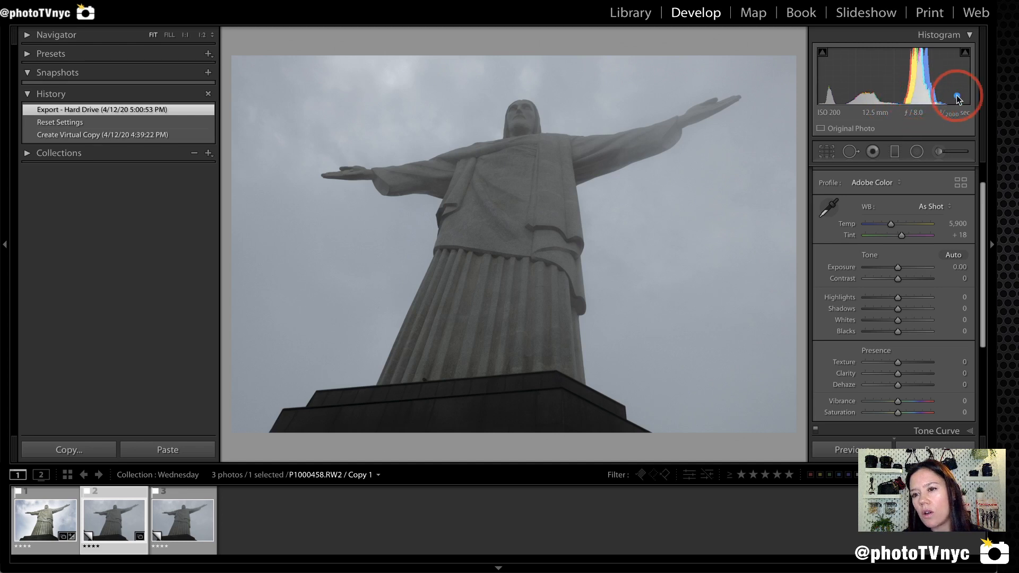
{"action": "mouse_move", "coordinate": [947, 100]}
{"action": "left_mouse_down"}
{"action": "mouse_move", "coordinate": [951, 75]}
{"action": "mouse_move", "coordinate": [930, 74]}
{"action": "mouse_move", "coordinate": [940, 91]}
{"action": "left_mouse_up"}
{"action": "mouse_move", "coordinate": [858, 90]}
{"action": "left_mouse_down"}
{"action": "mouse_move", "coordinate": [849, 80]}
{"action": "mouse_move", "coordinate": [858, 90]}
{"action": "left_mouse_up"}
{"action": "mouse_move", "coordinate": [929, 66]}
{"action": "left_mouse_down"}
{"action": "mouse_move", "coordinate": [936, 94]}
{"action": "mouse_move", "coordinate": [935, 85]}
{"action": "left_mouse_up"}
{"action": "mouse_move", "coordinate": [860, 79]}
{"action": "left_mouse_down"}
{"action": "mouse_move", "coordinate": [870, 89]}
{"action": "mouse_move", "coordinate": [855, 74]}
{"action": "mouse_move", "coordinate": [864, 88]}
{"action": "mouse_move", "coordinate": [848, 84]}
{"action": "left_mouse_up"}
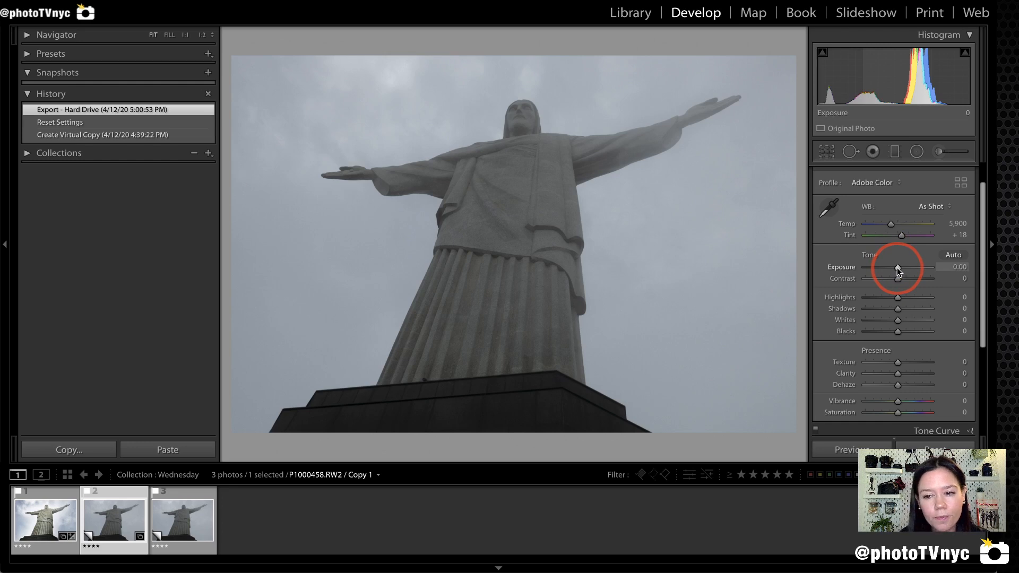
Step: Try an exposure of +0.80 to see its effect on the histogram and sky, and reset it to 0
{"action": "left_click_drag", "start_coordinate": [897, 267], "coordinate": [903, 267]}
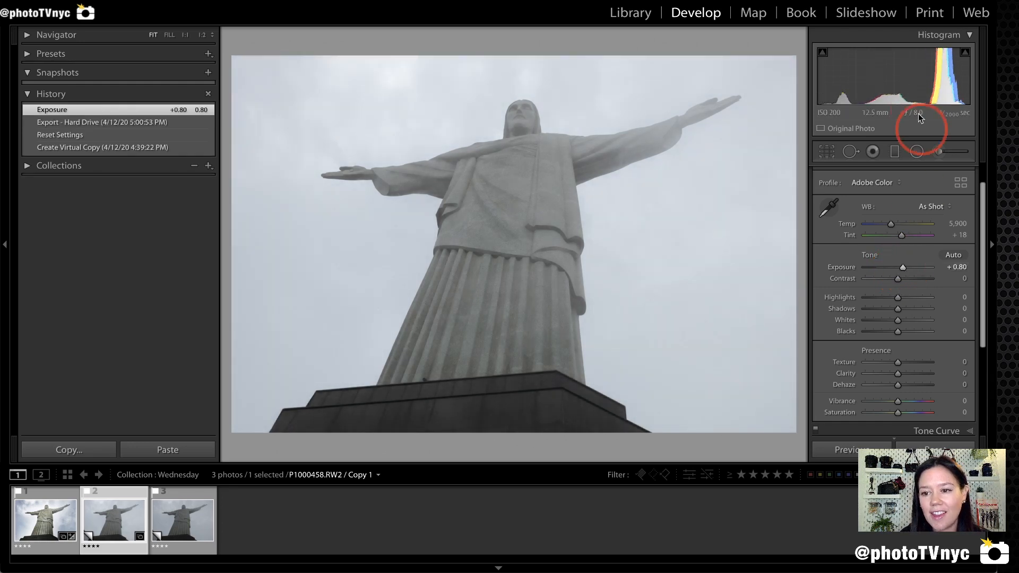
{"action": "left_click_drag", "start_coordinate": [870, 91], "coordinate": [933, 95]}
{"action": "mouse_move", "coordinate": [901, 65]}
{"action": "left_mouse_down"}
{"action": "mouse_move", "coordinate": [929, 104]}
{"action": "mouse_move", "coordinate": [909, 121]}
{"action": "mouse_move", "coordinate": [935, 98]}
{"action": "left_mouse_up"}
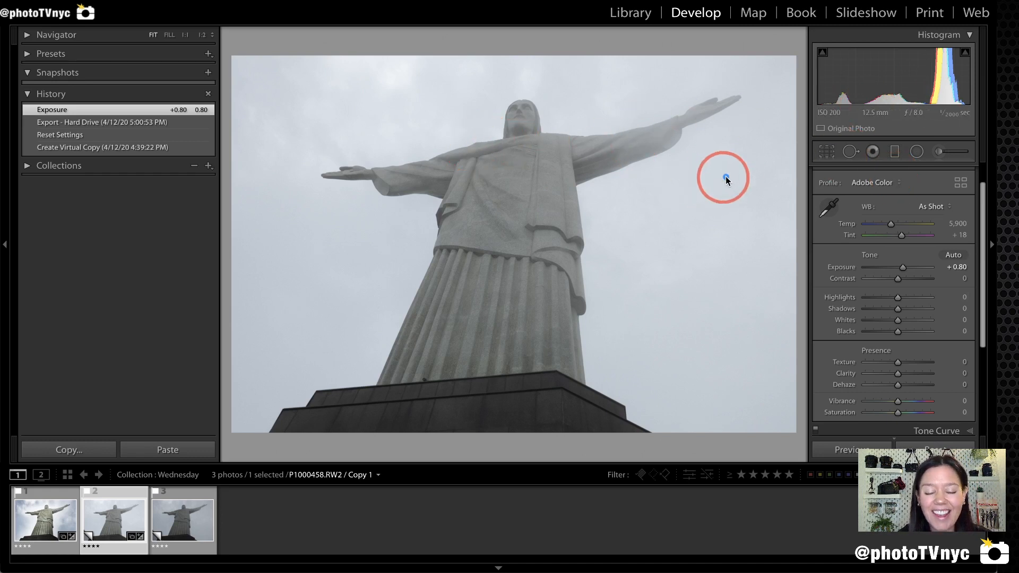
{"action": "mouse_move", "coordinate": [743, 145]}
{"action": "left_mouse_down"}
{"action": "mouse_move", "coordinate": [590, 194]}
{"action": "mouse_move", "coordinate": [626, 388]}
{"action": "mouse_move", "coordinate": [722, 386]}
{"action": "mouse_move", "coordinate": [758, 188]}
{"action": "mouse_move", "coordinate": [730, 151]}
{"action": "left_mouse_up"}
{"action": "mouse_move", "coordinate": [648, 64]}
{"action": "left_mouse_down"}
{"action": "mouse_move", "coordinate": [545, 93]}
{"action": "mouse_move", "coordinate": [694, 90]}
{"action": "mouse_move", "coordinate": [642, 58]}
{"action": "left_mouse_up"}
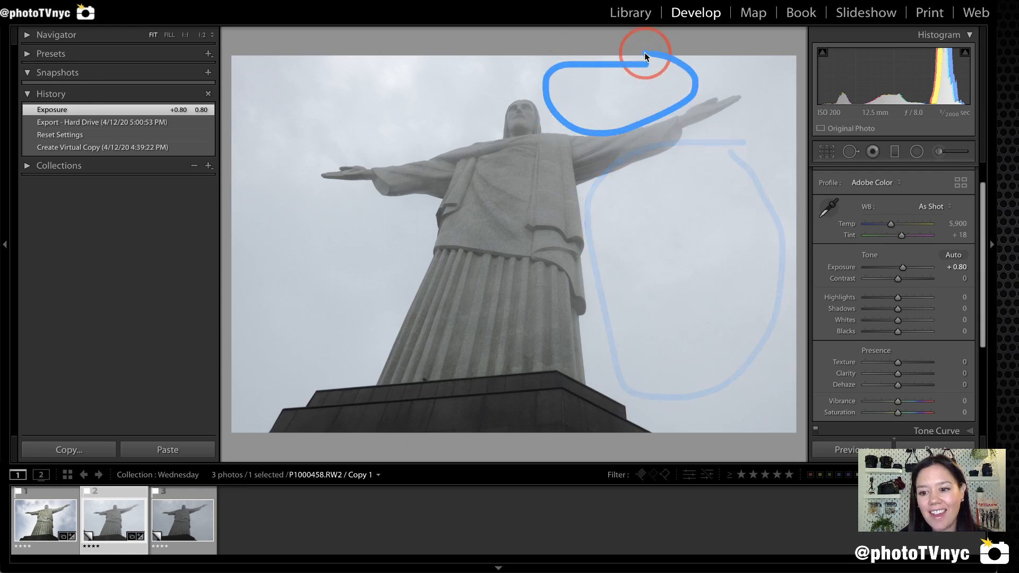
{"action": "double_click", "coordinate": [845, 272]}
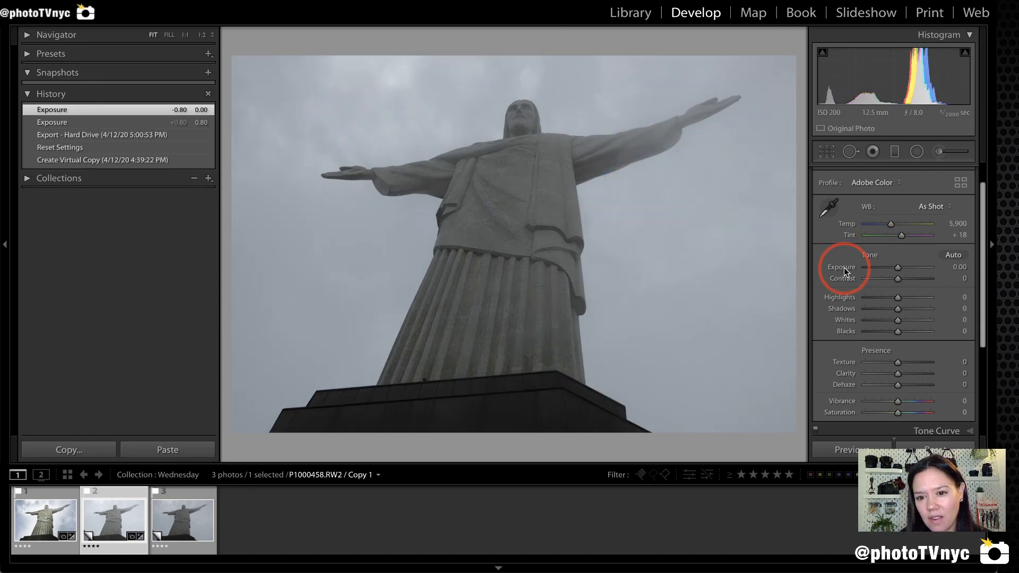
{"action": "mouse_move", "coordinate": [762, 181]}
{"action": "left_mouse_down"}
{"action": "mouse_move", "coordinate": [701, 154]}
{"action": "mouse_move", "coordinate": [636, 302]}
{"action": "mouse_move", "coordinate": [801, 224]}
{"action": "mouse_move", "coordinate": [686, 156]}
{"action": "mouse_move", "coordinate": [699, 418]}
{"action": "mouse_move", "coordinate": [745, 289]}
{"action": "left_mouse_up"}
{"action": "mouse_move", "coordinate": [338, 150]}
{"action": "left_mouse_down"}
{"action": "mouse_move", "coordinate": [420, 141]}
{"action": "mouse_move", "coordinate": [443, 51]}
{"action": "left_mouse_up"}
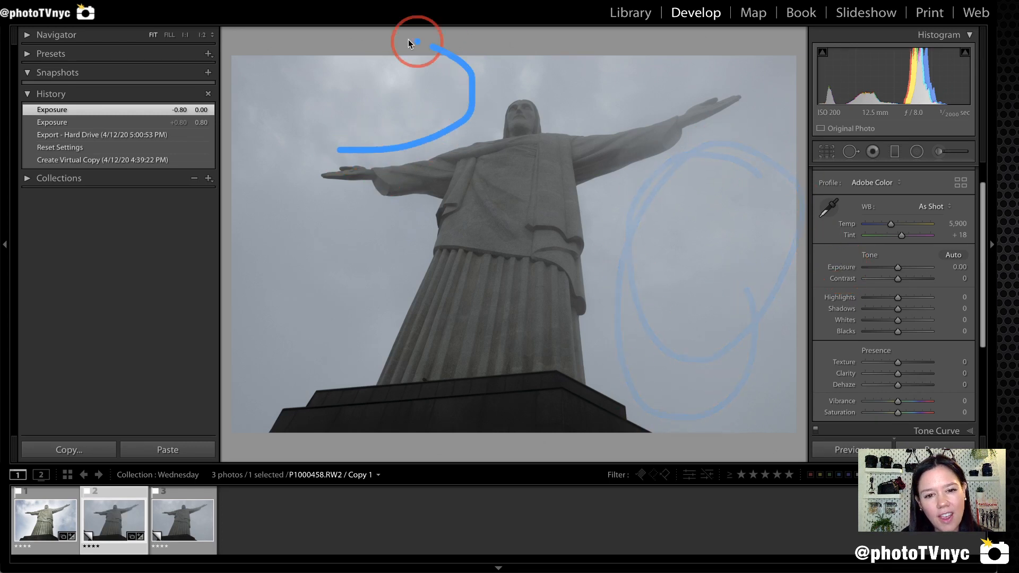
{"action": "mouse_move", "coordinate": [237, 152]}
{"action": "left_mouse_down"}
{"action": "mouse_move", "coordinate": [325, 138]}
{"action": "mouse_move", "coordinate": [323, 213]}
{"action": "mouse_move", "coordinate": [438, 238]}
{"action": "mouse_move", "coordinate": [212, 180]}
{"action": "mouse_move", "coordinate": [213, 146]}
{"action": "left_mouse_up"}
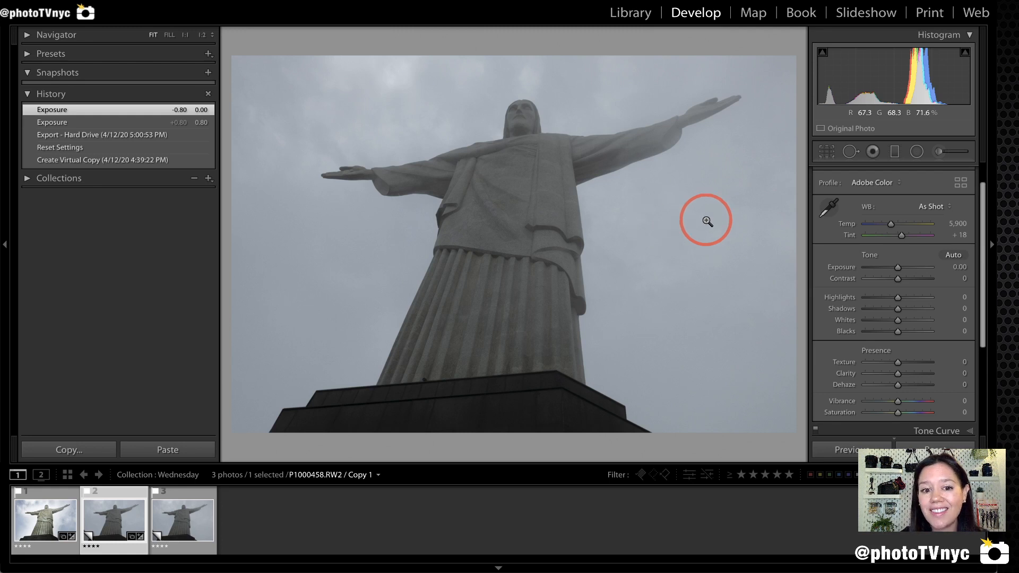
{"action": "mouse_move", "coordinate": [622, 277]}
{"action": "left_mouse_down"}
{"action": "mouse_move", "coordinate": [611, 215]}
{"action": "mouse_move", "coordinate": [723, 140]}
{"action": "mouse_move", "coordinate": [782, 257]}
{"action": "mouse_move", "coordinate": [802, 344]}
{"action": "mouse_move", "coordinate": [740, 407]}
{"action": "mouse_move", "coordinate": [628, 391]}
{"action": "mouse_move", "coordinate": [619, 218]}
{"action": "left_mouse_up"}
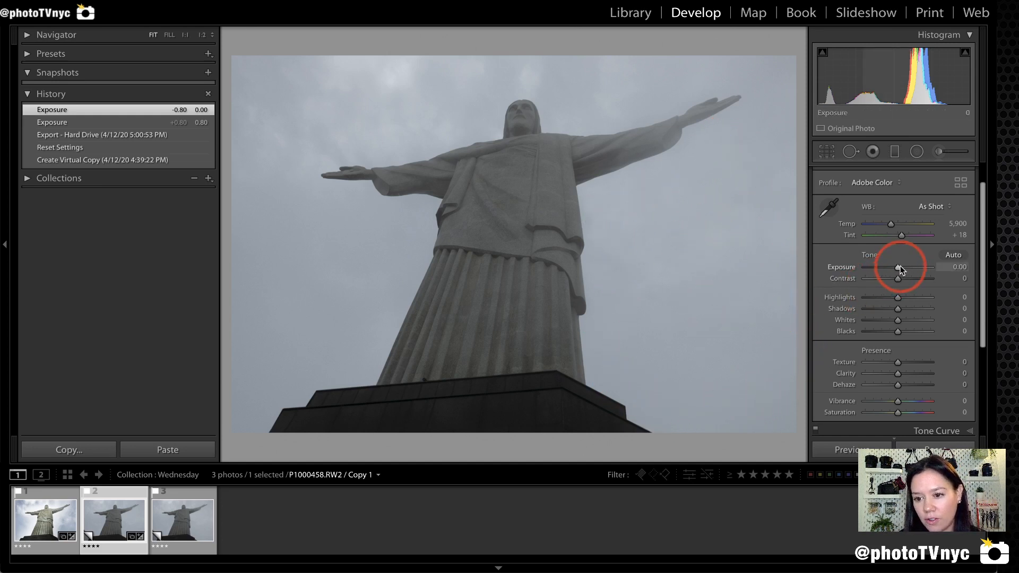
Step: Try exposures of +0.95, +4.40 and +5.00 on the statue photo, and reset the exposure to 0
{"action": "left_click_drag", "start_coordinate": [899, 267], "coordinate": [905, 267]}
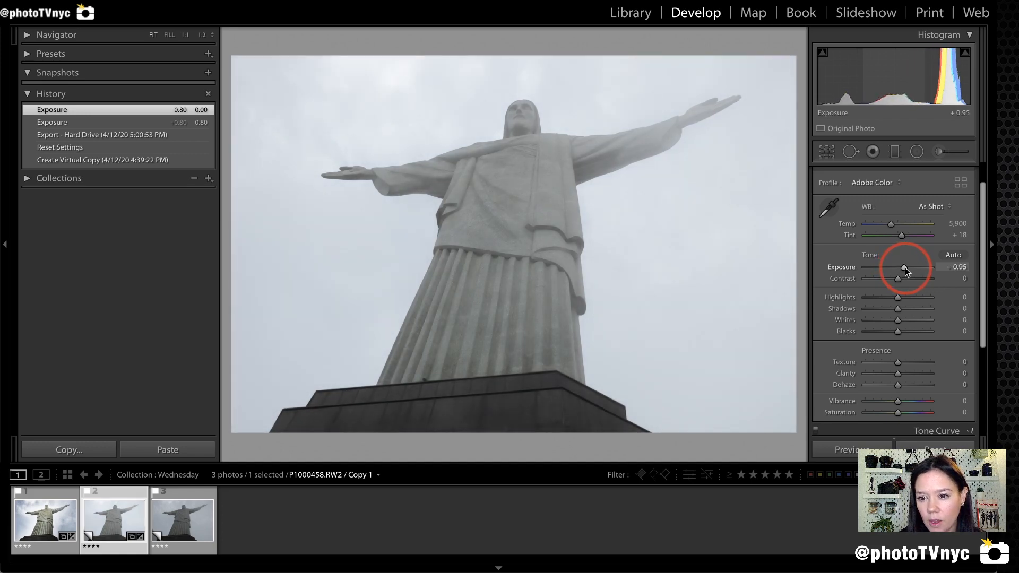
{"action": "left_click_drag", "start_coordinate": [905, 268], "coordinate": [905, 267]}
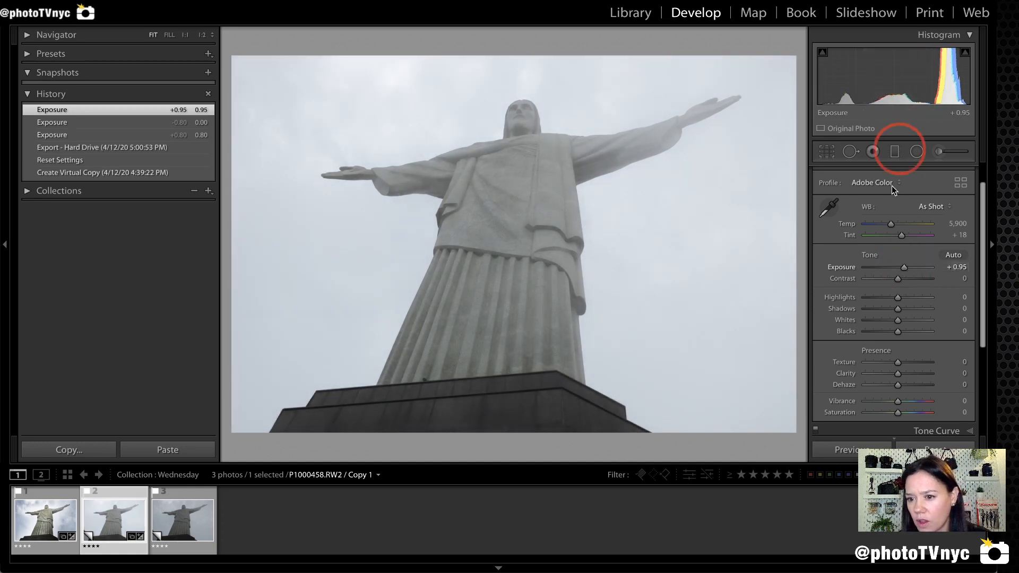
{"action": "mouse_move", "coordinate": [963, 73]}
{"action": "left_mouse_down"}
{"action": "mouse_move", "coordinate": [985, 104]}
{"action": "mouse_move", "coordinate": [959, 72]}
{"action": "left_mouse_up"}
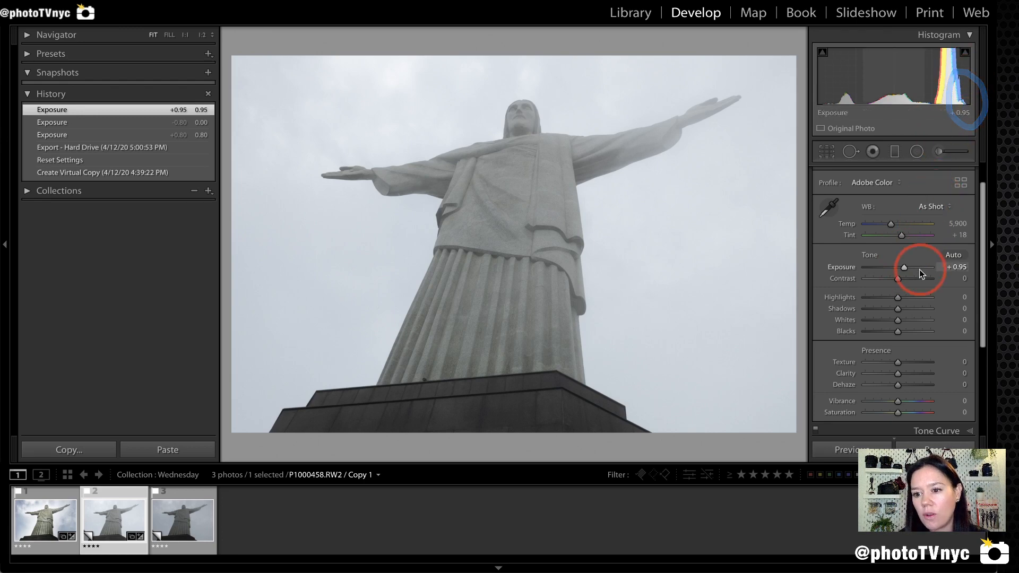
{"action": "left_click_drag", "start_coordinate": [903, 267], "coordinate": [927, 269]}
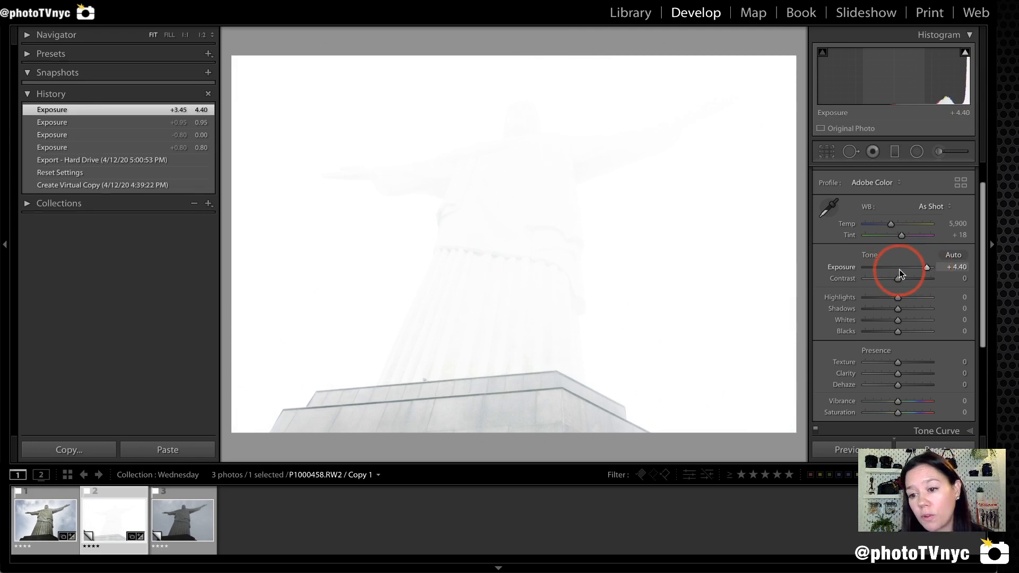
{"action": "left_click_drag", "start_coordinate": [922, 269], "coordinate": [933, 266]}
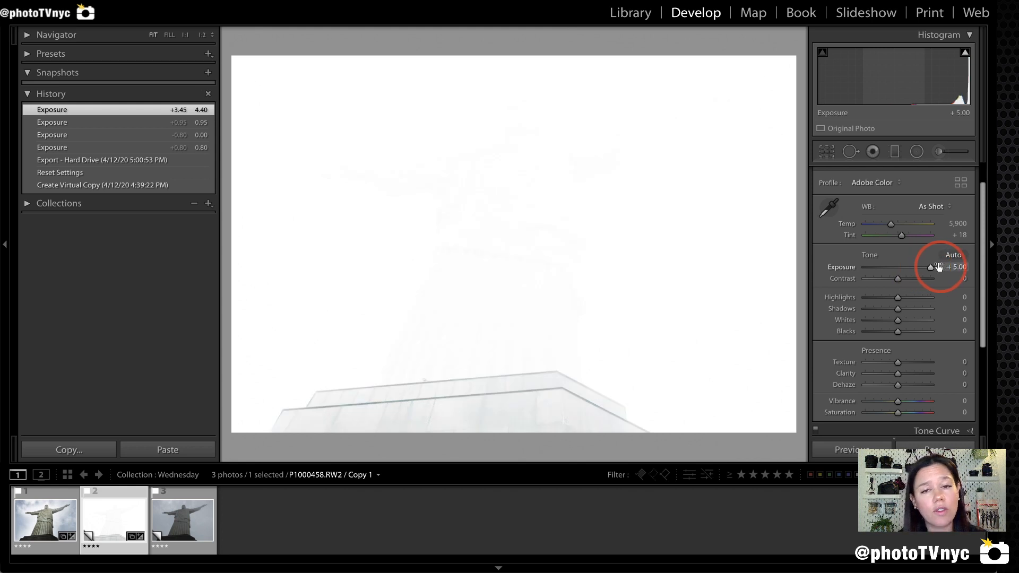
{"action": "double_click", "coordinate": [841, 268]}
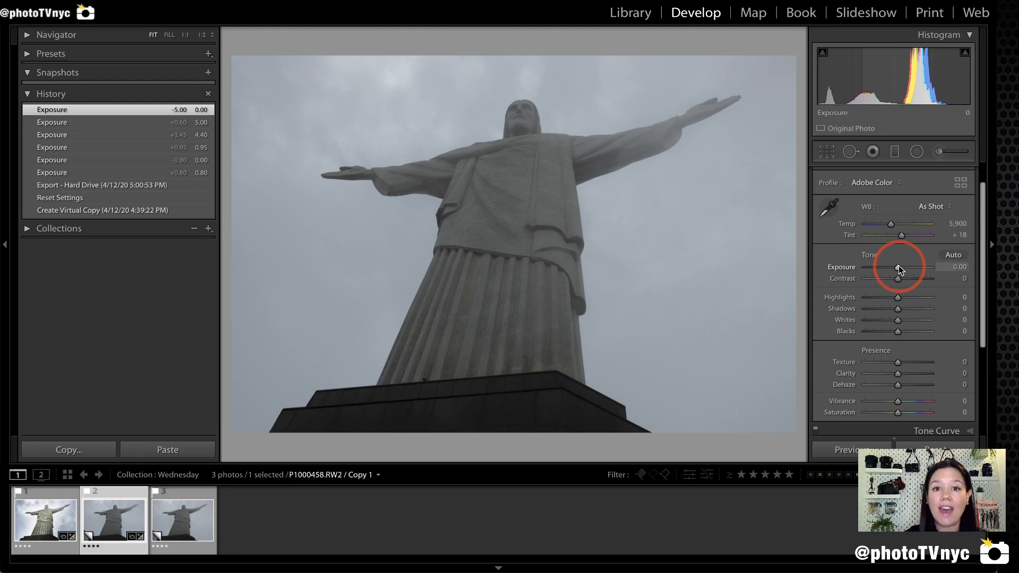
Step: Raise the exposure to +4.65 and inspect the dark base beneath the statue at 1:1 magnification
{"action": "left_click_drag", "start_coordinate": [899, 266], "coordinate": [928, 266]}
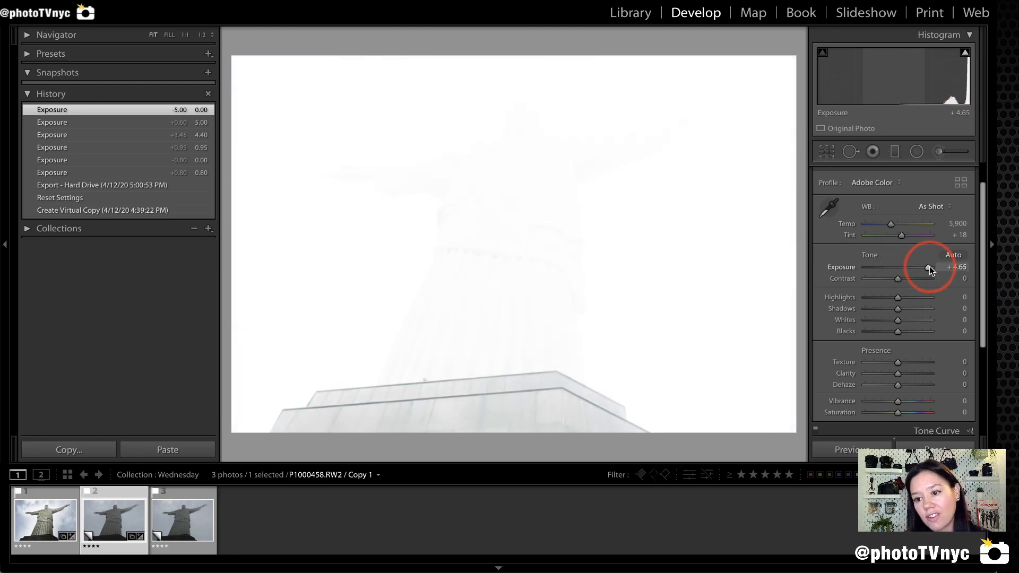
{"action": "mouse_move", "coordinate": [449, 365]}
{"action": "left_mouse_down"}
{"action": "mouse_move", "coordinate": [268, 379]}
{"action": "mouse_move", "coordinate": [282, 440]}
{"action": "mouse_move", "coordinate": [666, 459]}
{"action": "mouse_move", "coordinate": [640, 388]}
{"action": "mouse_move", "coordinate": [578, 360]}
{"action": "mouse_move", "coordinate": [306, 370]}
{"action": "left_mouse_up"}
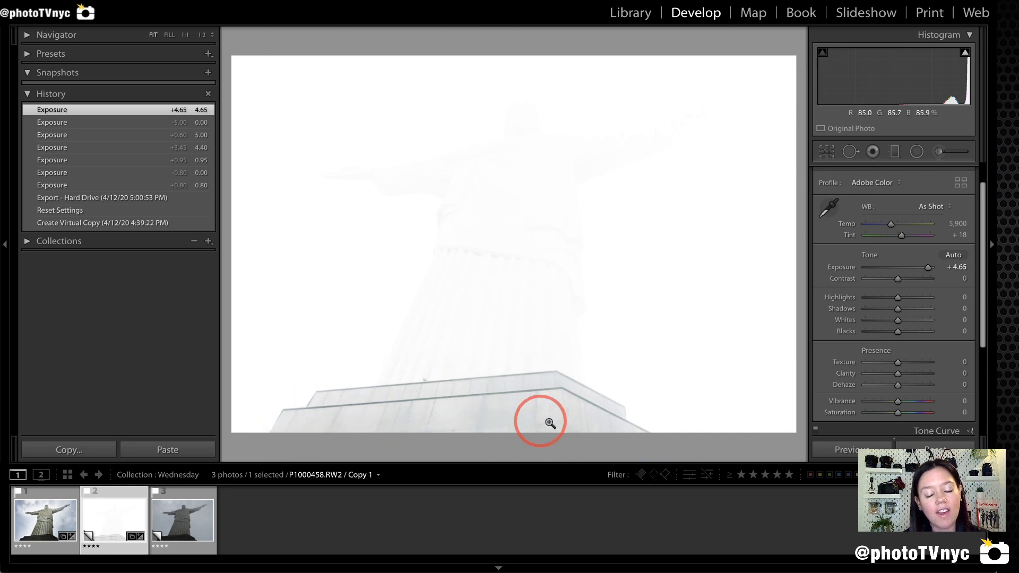
{"action": "left_click", "coordinate": [464, 423]}
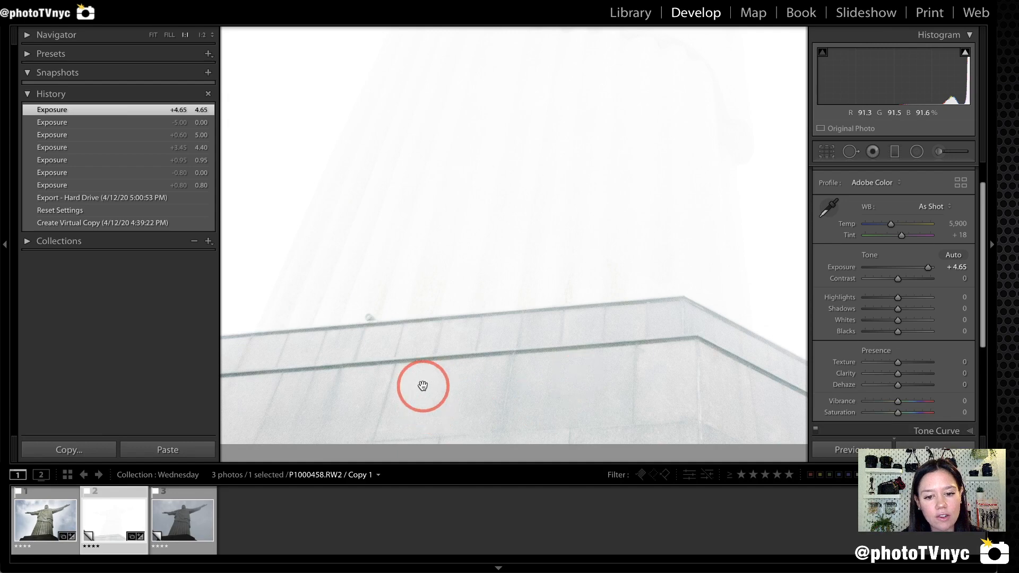
{"action": "left_click_drag", "start_coordinate": [343, 405], "coordinate": [573, 334]}
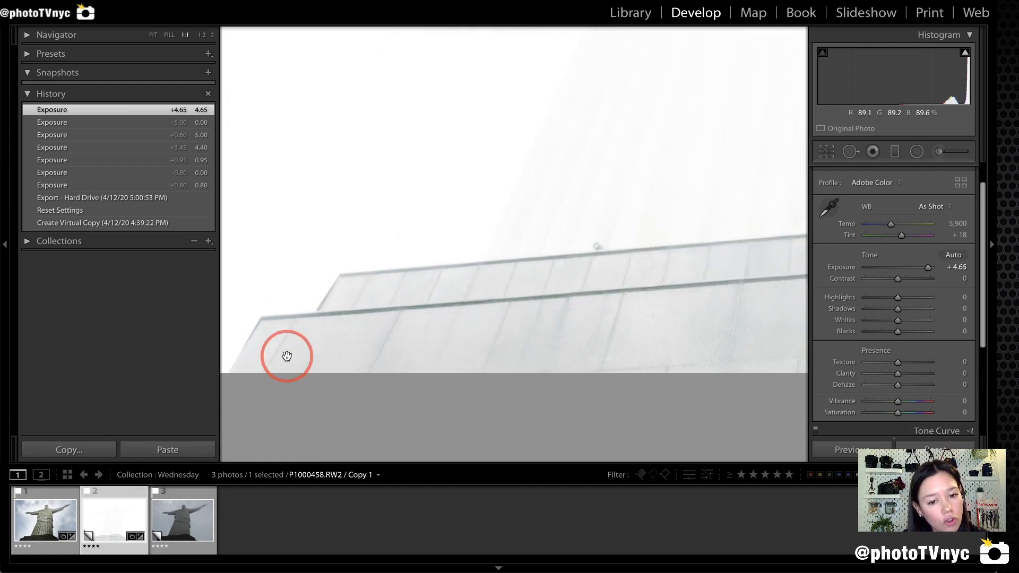
{"action": "left_click_drag", "start_coordinate": [697, 284], "coordinate": [471, 332]}
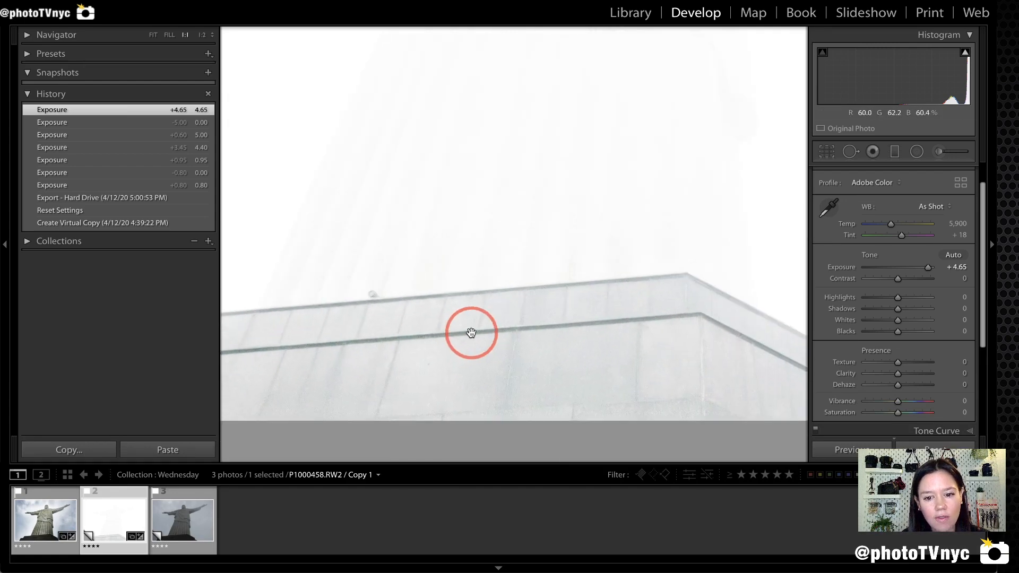
{"action": "left_click", "coordinate": [471, 332]}
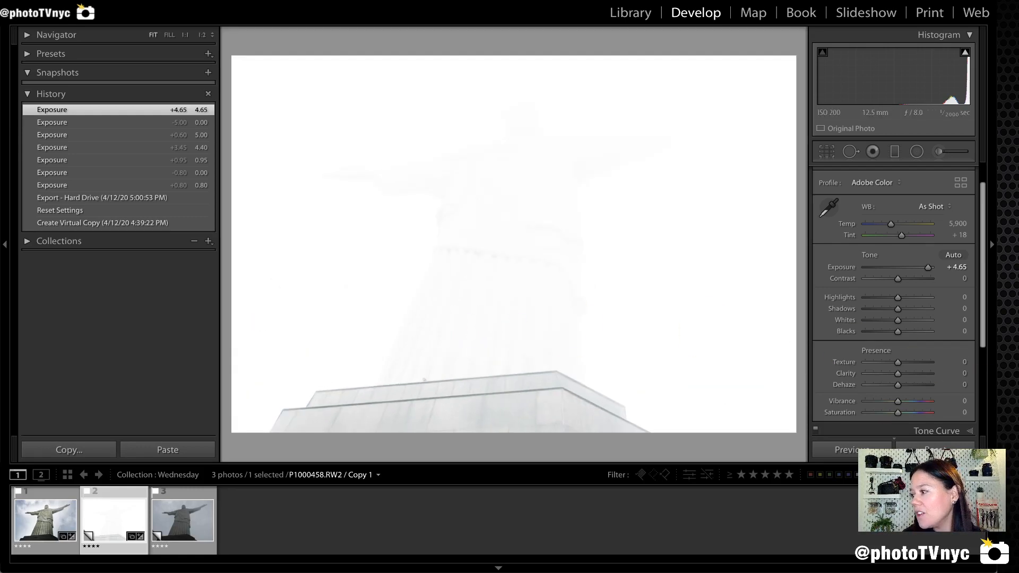
{"action": "key", "text": "z"}
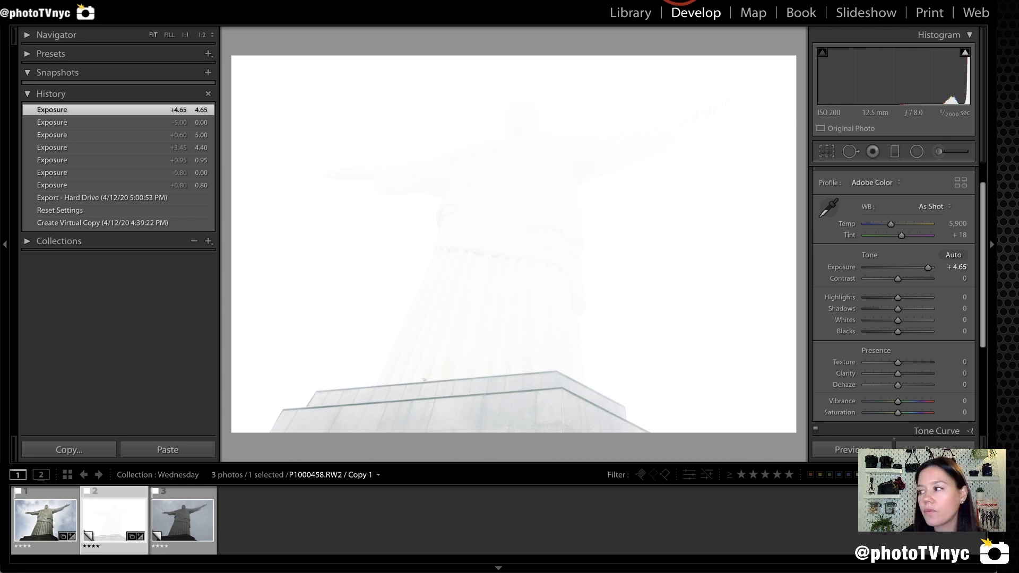
{"action": "key", "text": "z"}
{"action": "left_click", "coordinate": [466, 205]}
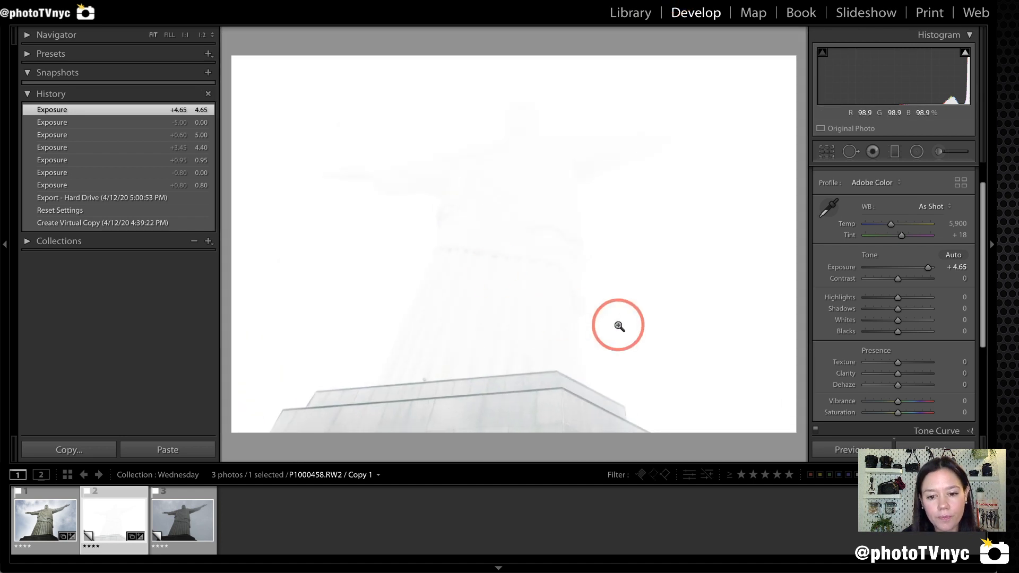
Step: Reset the photo's exposure and raise it to +1.20
{"action": "double_click", "coordinate": [895, 268]}
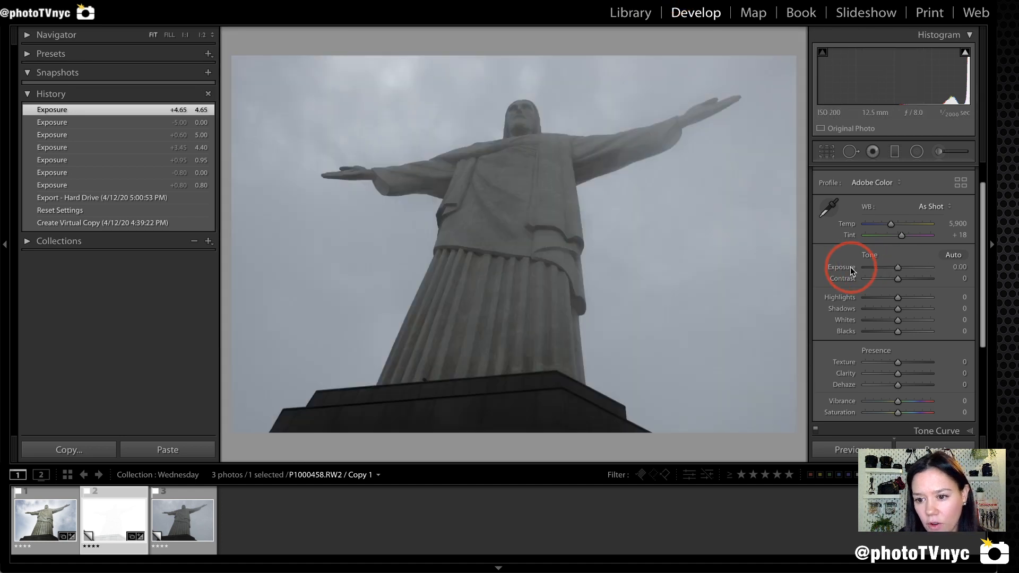
{"action": "left_click_drag", "start_coordinate": [898, 270], "coordinate": [902, 269]}
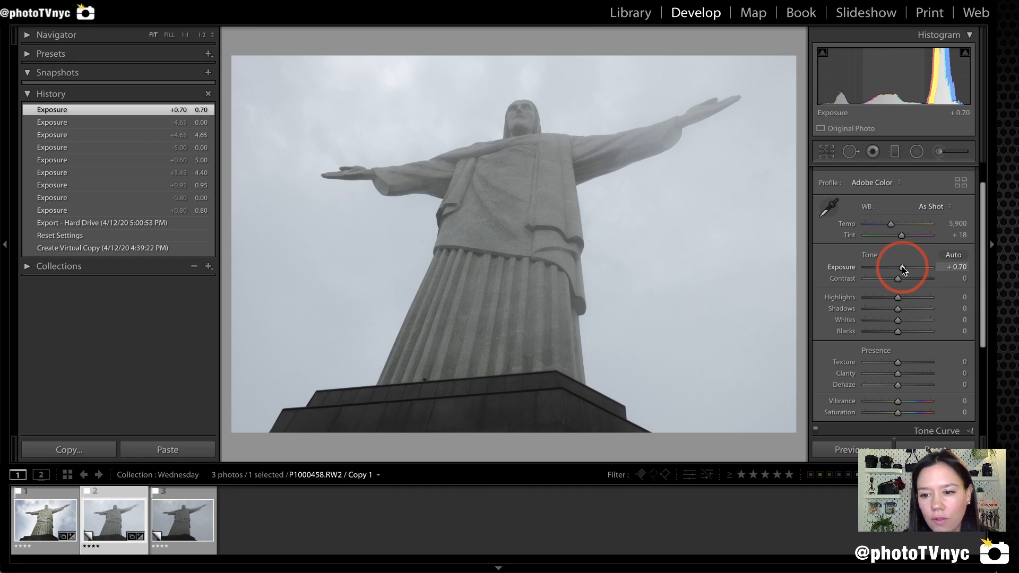
{"action": "left_click_drag", "start_coordinate": [902, 266], "coordinate": [906, 266]}
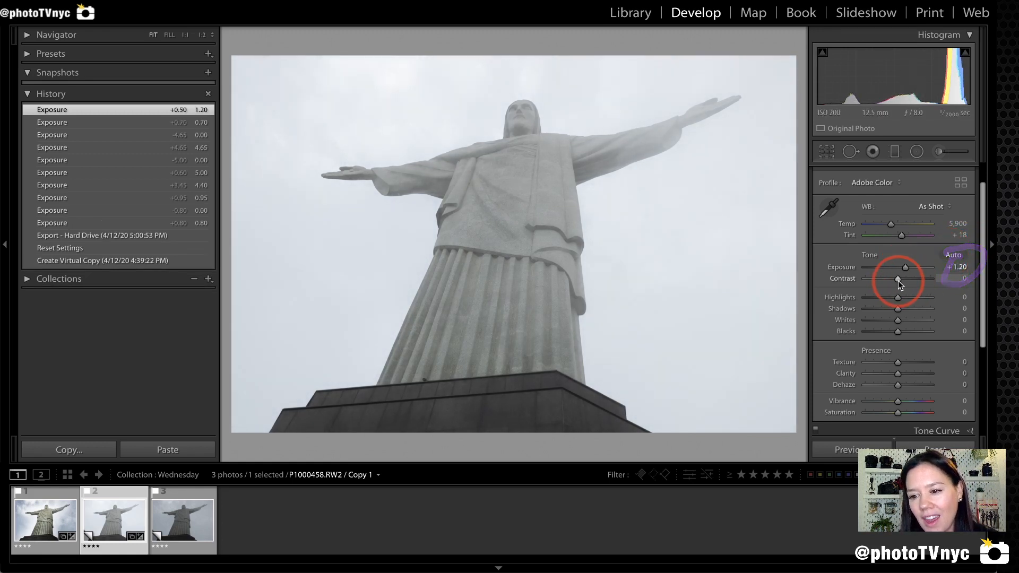
Step: Raise the photo's contrast to +32 and examine the shadow and highlight ends of the histogram
{"action": "left_click_drag", "start_coordinate": [897, 279], "coordinate": [908, 278]}
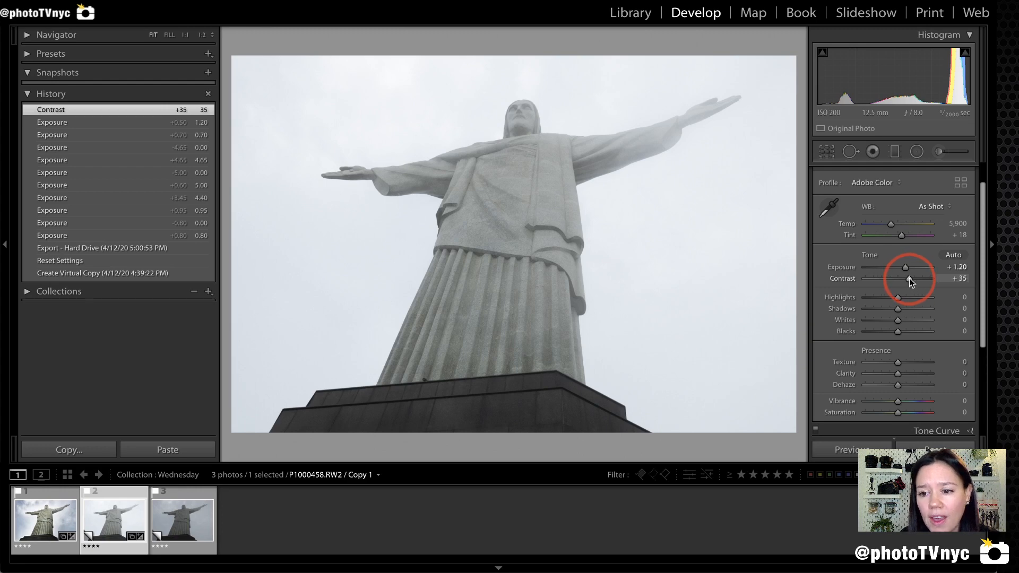
{"action": "left_click_drag", "start_coordinate": [909, 278], "coordinate": [907, 278]}
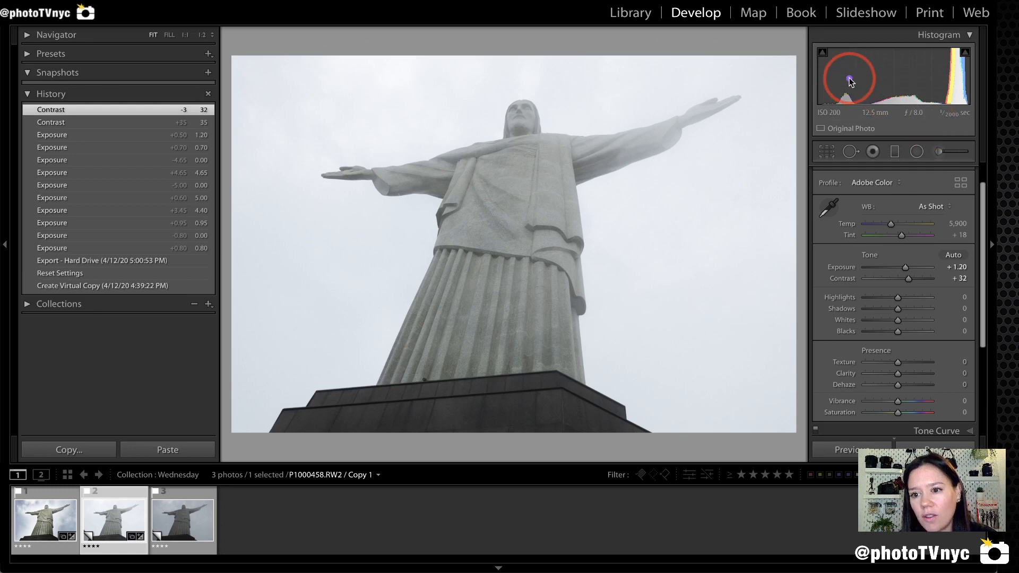
{"action": "mouse_move", "coordinate": [844, 78]}
{"action": "left_mouse_down"}
{"action": "mouse_move", "coordinate": [820, 97]}
{"action": "mouse_move", "coordinate": [871, 75]}
{"action": "mouse_move", "coordinate": [839, 85]}
{"action": "left_mouse_up"}
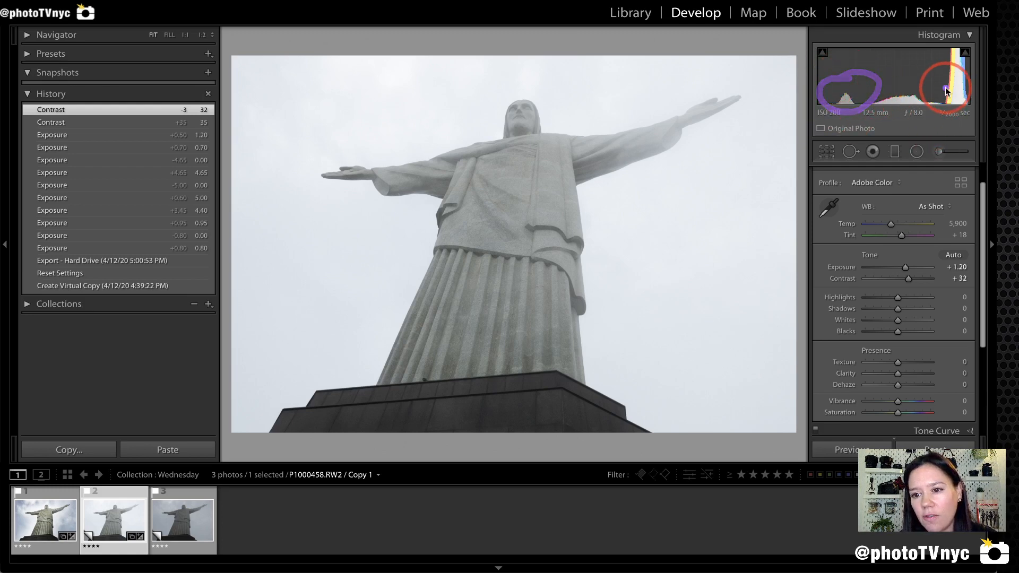
{"action": "mouse_move", "coordinate": [366, 378]}
{"action": "left_mouse_down"}
{"action": "mouse_move", "coordinate": [341, 376]}
{"action": "mouse_move", "coordinate": [655, 394]}
{"action": "mouse_move", "coordinate": [334, 381]}
{"action": "left_mouse_up"}
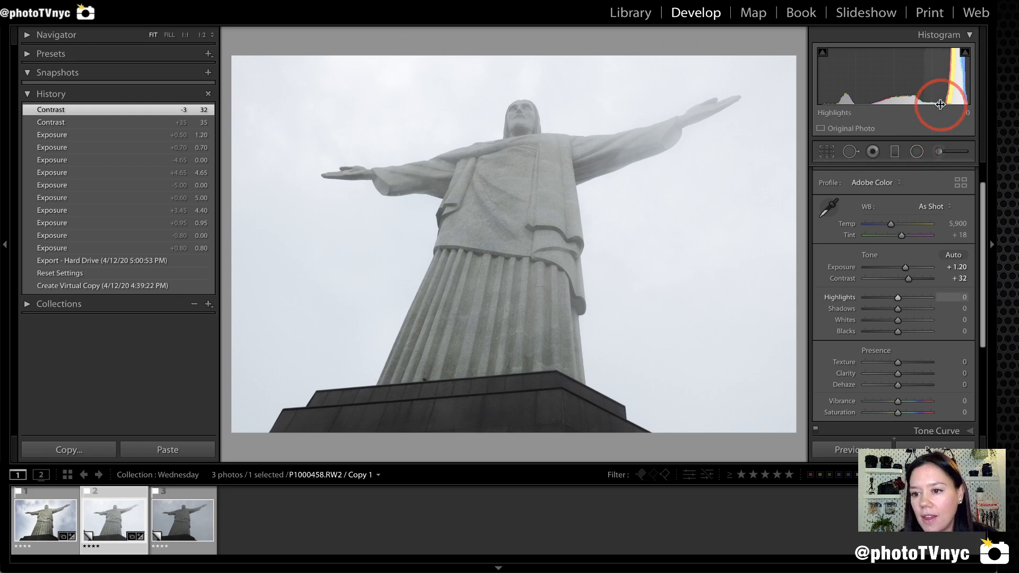
{"action": "mouse_move", "coordinate": [941, 96]}
{"action": "left_mouse_down"}
{"action": "mouse_move", "coordinate": [938, 59]}
{"action": "mouse_move", "coordinate": [969, 40]}
{"action": "mouse_move", "coordinate": [972, 103]}
{"action": "mouse_move", "coordinate": [941, 102]}
{"action": "mouse_move", "coordinate": [957, 100]}
{"action": "left_mouse_up"}
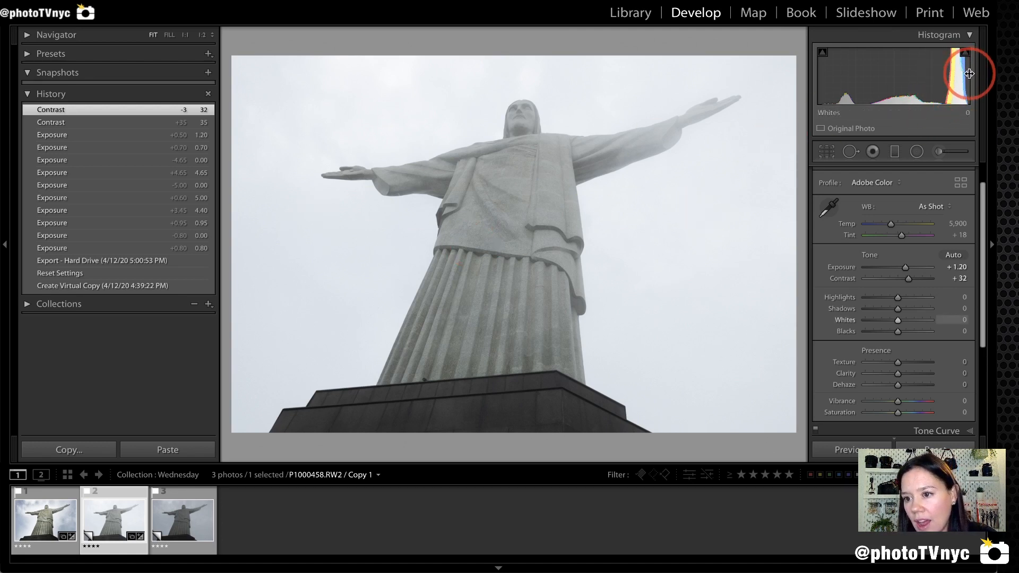
{"action": "mouse_move", "coordinate": [973, 65]}
{"action": "left_mouse_down"}
{"action": "mouse_move", "coordinate": [972, 54]}
{"action": "mouse_move", "coordinate": [966, 106]}
{"action": "mouse_move", "coordinate": [972, 61]}
{"action": "left_mouse_up"}
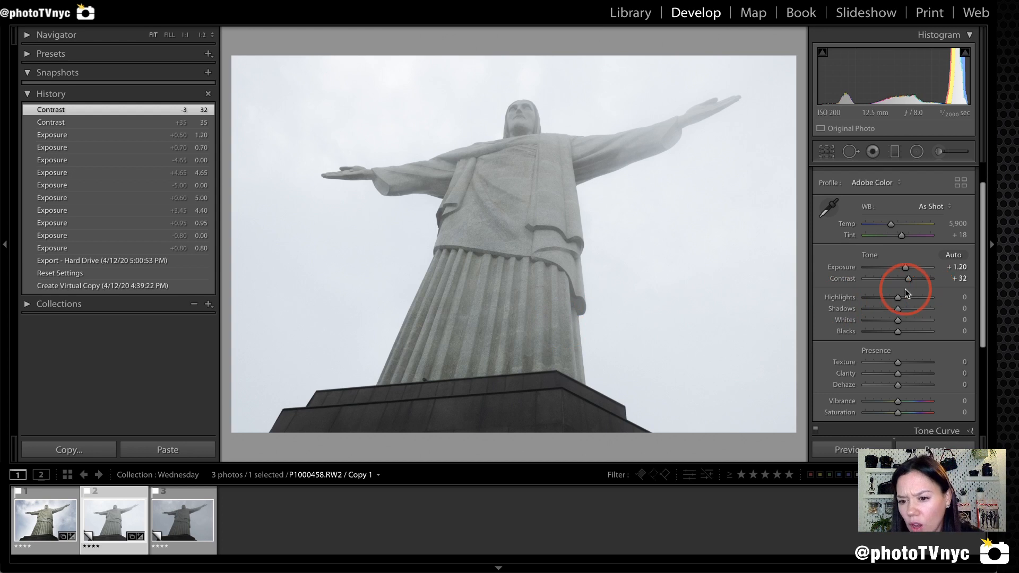
Step: Try the maximum Dehaze amount of +100 on the statue photo
{"action": "scroll", "coordinate": [905, 294], "scroll_direction": "down", "scroll_amount": 1}
{"action": "scroll", "coordinate": [906, 291], "scroll_direction": "down", "scroll_amount": 5}
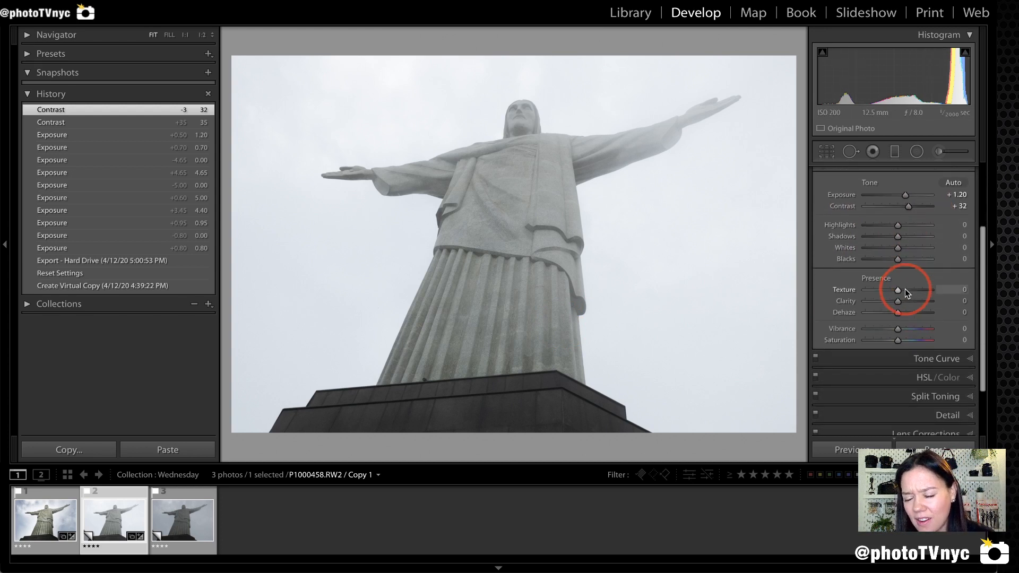
{"action": "scroll", "coordinate": [905, 290], "scroll_direction": "down", "scroll_amount": 1}
{"action": "mouse_move", "coordinate": [818, 255]}
{"action": "left_mouse_down"}
{"action": "mouse_move", "coordinate": [818, 272]}
{"action": "mouse_move", "coordinate": [912, 325]}
{"action": "mouse_move", "coordinate": [966, 323]}
{"action": "mouse_move", "coordinate": [966, 239]}
{"action": "mouse_move", "coordinate": [826, 257]}
{"action": "left_mouse_up"}
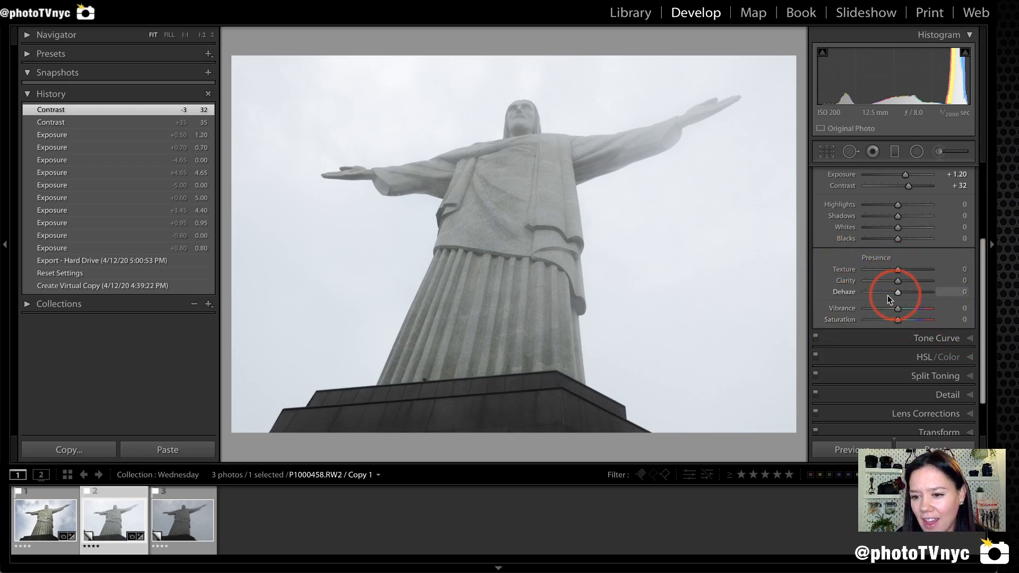
{"action": "left_click_drag", "start_coordinate": [825, 298], "coordinate": [826, 268]}
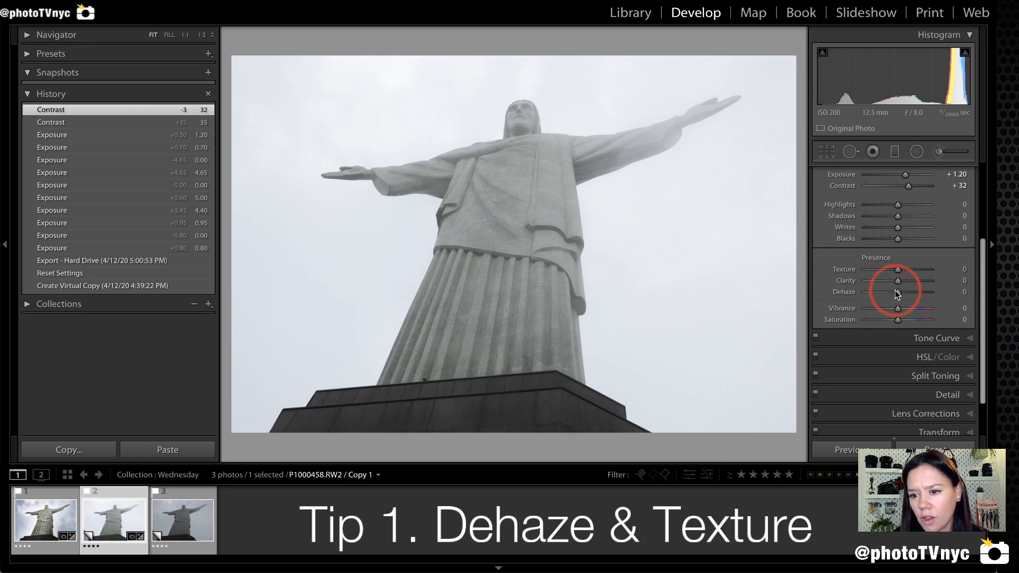
{"action": "left_click_drag", "start_coordinate": [897, 292], "coordinate": [972, 291]}
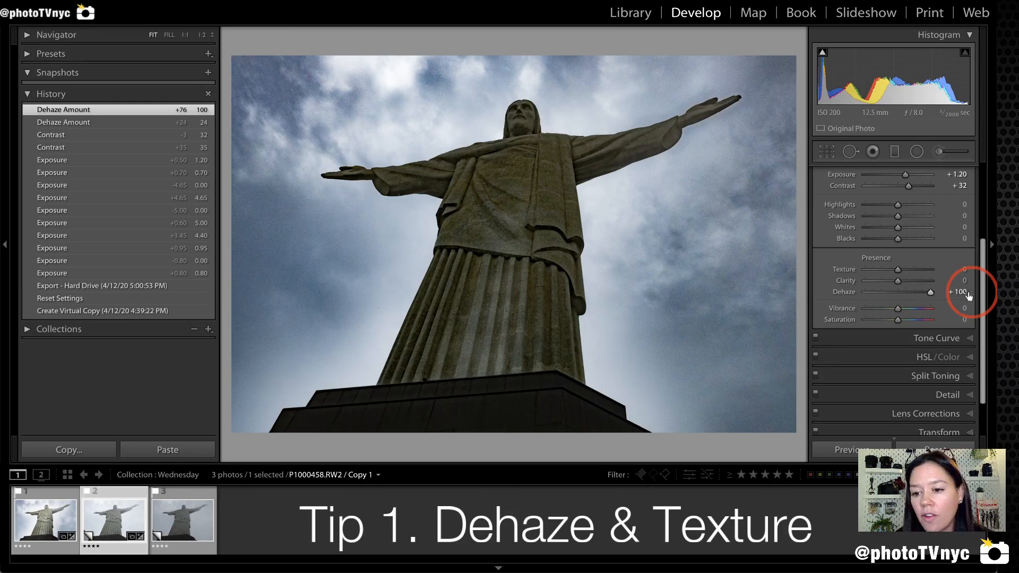
Step: Try Dehaze amounts of +34, +55 and +57 while comparing the sky and statue, and reset Dehaze to 0
{"action": "left_click", "coordinate": [909, 292]}
{"action": "left_click_drag", "start_coordinate": [909, 291], "coordinate": [916, 291]}
{"action": "mouse_move", "coordinate": [761, 196]}
{"action": "left_mouse_down"}
{"action": "mouse_move", "coordinate": [629, 193]}
{"action": "mouse_move", "coordinate": [662, 387]}
{"action": "mouse_move", "coordinate": [743, 178]}
{"action": "mouse_move", "coordinate": [764, 192]}
{"action": "left_mouse_up"}
{"action": "mouse_move", "coordinate": [483, 95]}
{"action": "left_mouse_down"}
{"action": "mouse_move", "coordinate": [398, 46]}
{"action": "mouse_move", "coordinate": [309, 66]}
{"action": "mouse_move", "coordinate": [298, 113]}
{"action": "mouse_move", "coordinate": [357, 152]}
{"action": "mouse_move", "coordinate": [460, 98]}
{"action": "mouse_move", "coordinate": [463, 62]}
{"action": "left_mouse_up"}
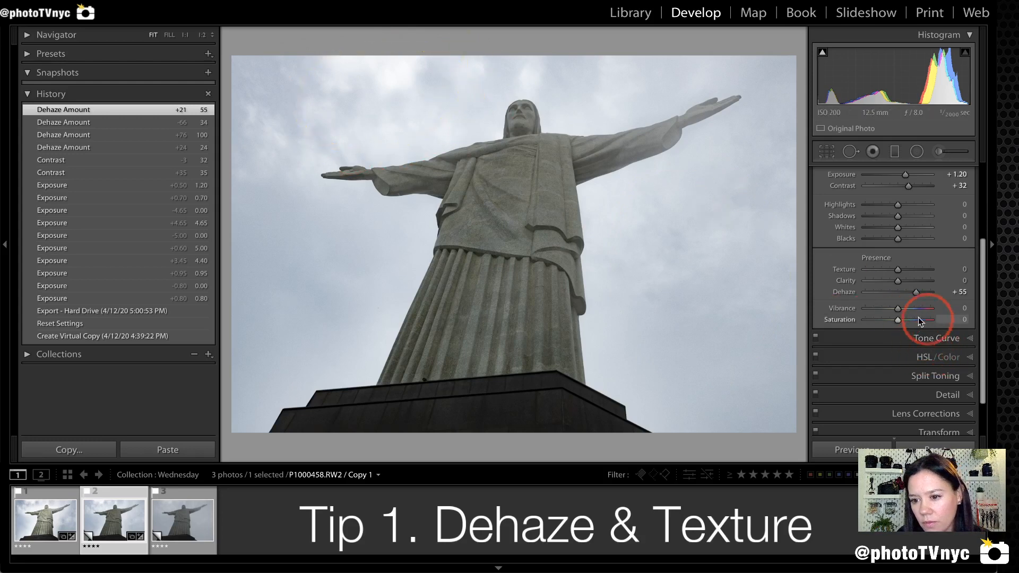
{"action": "mouse_move", "coordinate": [437, 207]}
{"action": "left_mouse_down"}
{"action": "mouse_move", "coordinate": [335, 206]}
{"action": "mouse_move", "coordinate": [304, 177]}
{"action": "mouse_move", "coordinate": [471, 143]}
{"action": "mouse_move", "coordinate": [504, 127]}
{"action": "mouse_move", "coordinate": [505, 107]}
{"action": "mouse_move", "coordinate": [547, 110]}
{"action": "mouse_move", "coordinate": [564, 129]}
{"action": "mouse_move", "coordinate": [748, 84]}
{"action": "mouse_move", "coordinate": [580, 193]}
{"action": "mouse_move", "coordinate": [588, 336]}
{"action": "mouse_move", "coordinate": [545, 361]}
{"action": "mouse_move", "coordinate": [401, 357]}
{"action": "mouse_move", "coordinate": [427, 168]}
{"action": "left_mouse_up"}
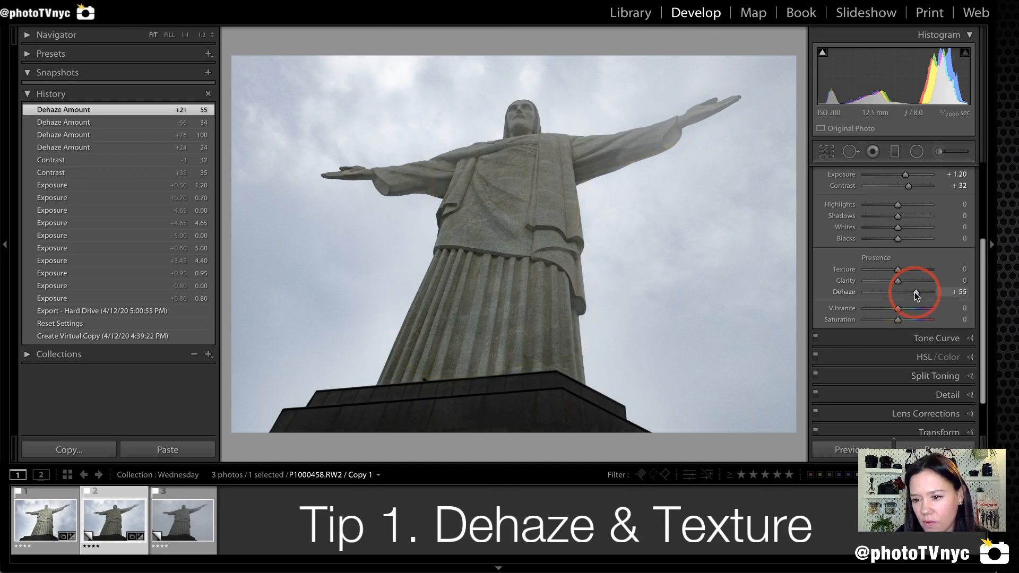
{"action": "left_click_drag", "start_coordinate": [914, 292], "coordinate": [918, 292]}
{"action": "left_click_drag", "start_coordinate": [916, 294], "coordinate": [917, 294]}
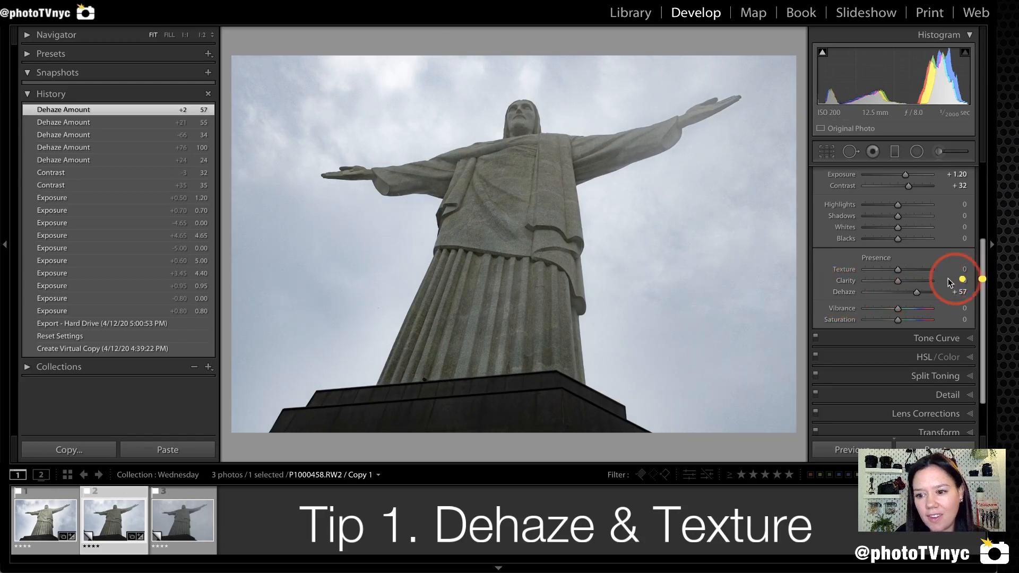
{"action": "double_click", "coordinate": [839, 291]}
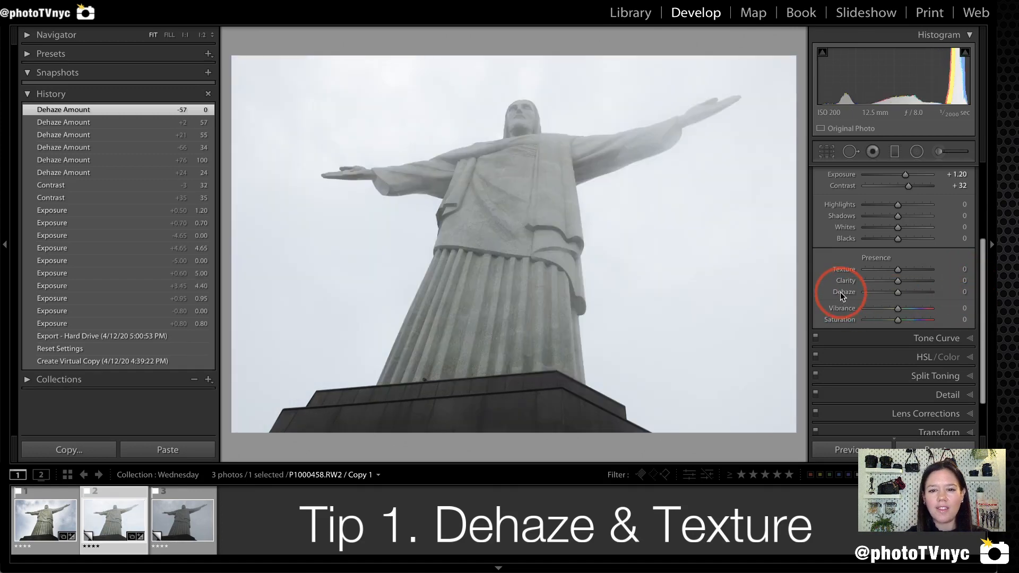
Step: Raise Dehaze to +70 and reduce it to +60 to bring out the clouds and the statue
{"action": "left_click", "coordinate": [921, 291]}
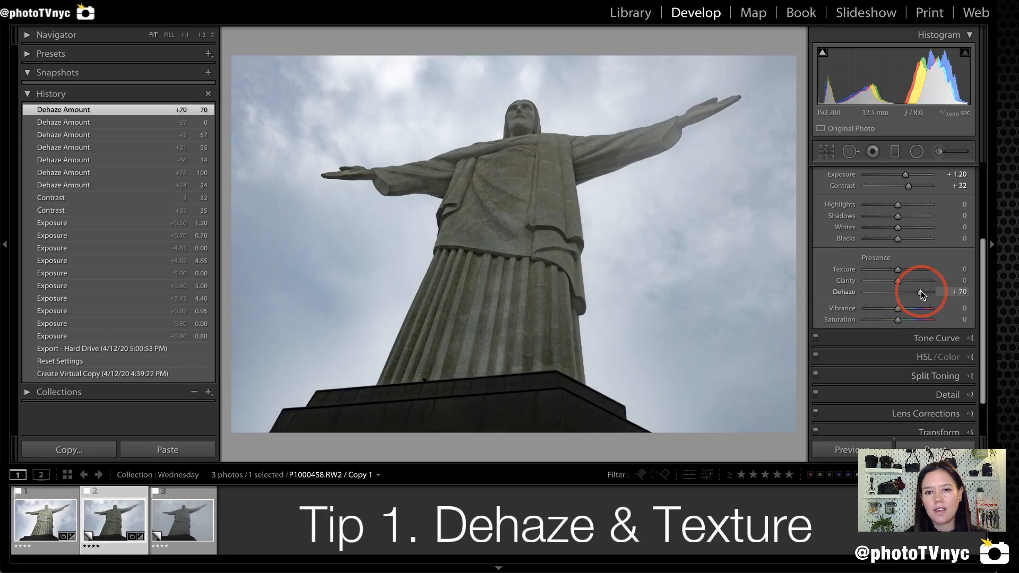
{"action": "left_click_drag", "start_coordinate": [921, 291], "coordinate": [917, 291]}
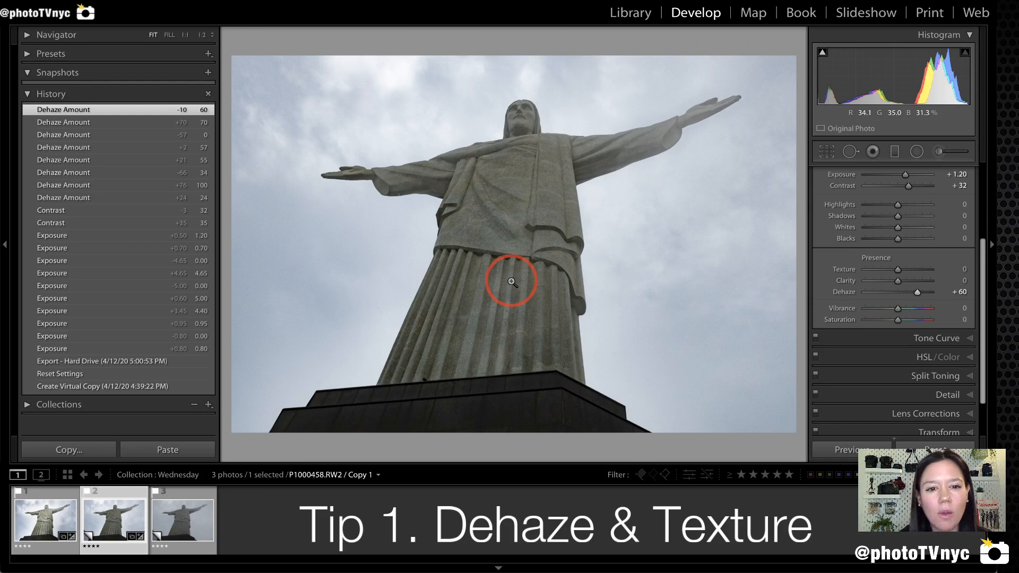
{"action": "mouse_move", "coordinate": [292, 166]}
{"action": "left_mouse_down"}
{"action": "mouse_move", "coordinate": [403, 141]}
{"action": "mouse_move", "coordinate": [279, 61]}
{"action": "mouse_move", "coordinate": [366, 304]}
{"action": "mouse_move", "coordinate": [298, 183]}
{"action": "left_mouse_up"}
{"action": "mouse_move", "coordinate": [599, 232]}
{"action": "left_mouse_down"}
{"action": "mouse_move", "coordinate": [758, 105]}
{"action": "mouse_move", "coordinate": [761, 79]}
{"action": "mouse_move", "coordinate": [768, 242]}
{"action": "mouse_move", "coordinate": [759, 390]}
{"action": "mouse_move", "coordinate": [683, 414]}
{"action": "mouse_move", "coordinate": [611, 296]}
{"action": "mouse_move", "coordinate": [586, 231]}
{"action": "left_mouse_up"}
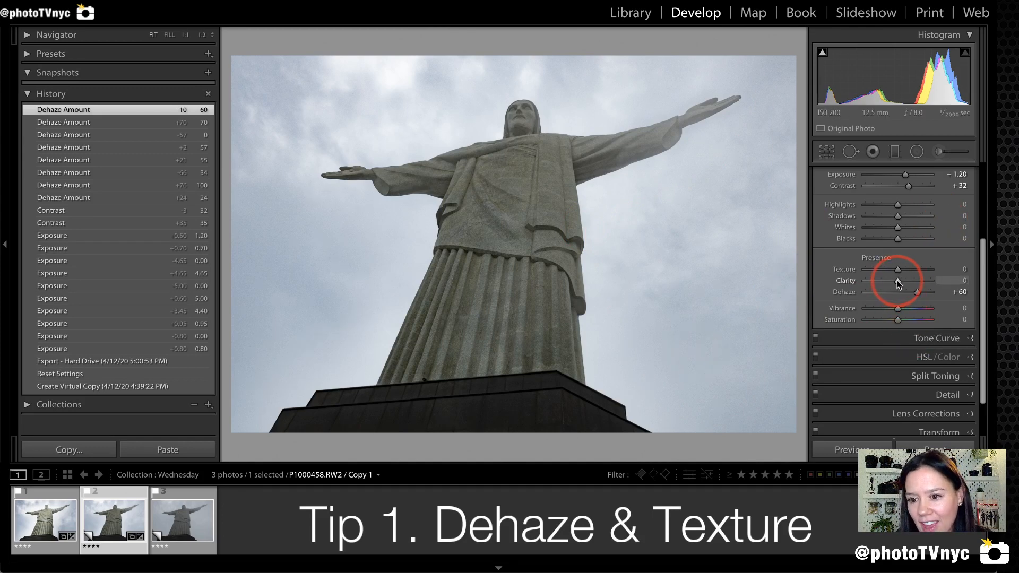
Step: Try a Clarity of +12 and a Texture of +26 while viewing the statue at 1:1
{"action": "left_click_drag", "start_coordinate": [898, 281], "coordinate": [902, 279]}
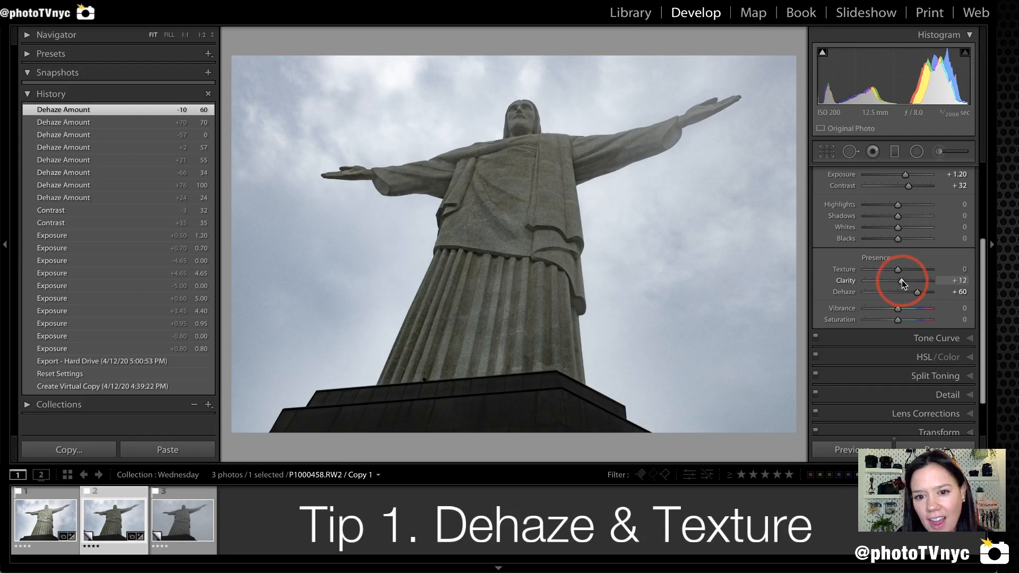
{"action": "left_click", "coordinate": [495, 124]}
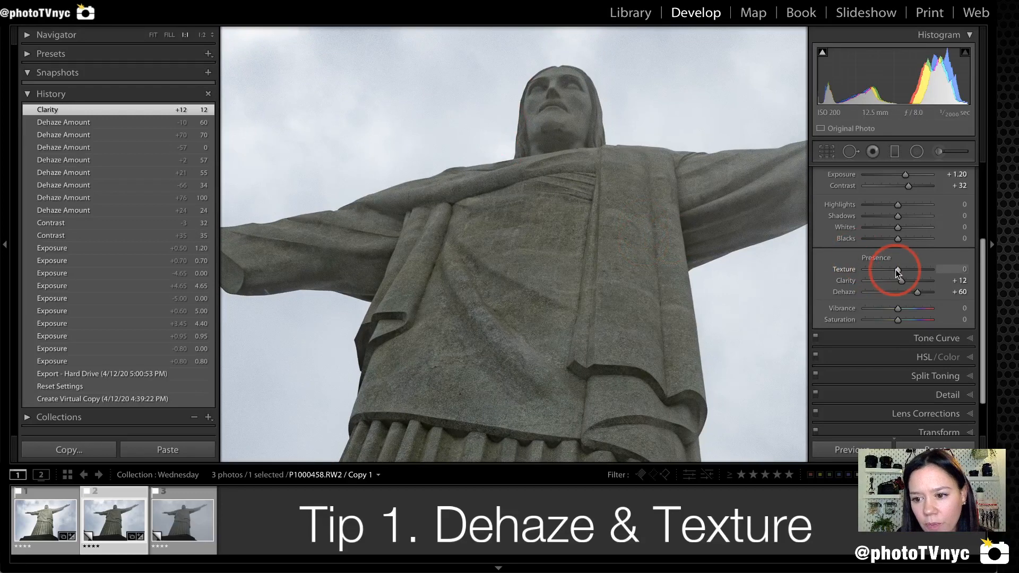
{"action": "left_click_drag", "start_coordinate": [896, 270], "coordinate": [906, 269]}
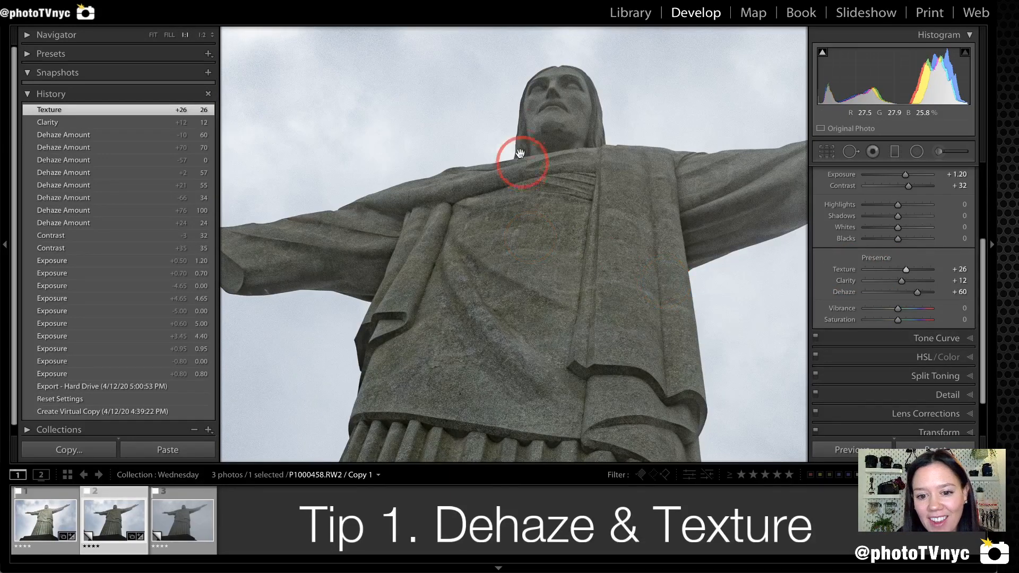
Step: Inspect the stone surface of the statue's robe and face at 3:1 magnification
{"action": "left_click", "coordinate": [564, 114]}
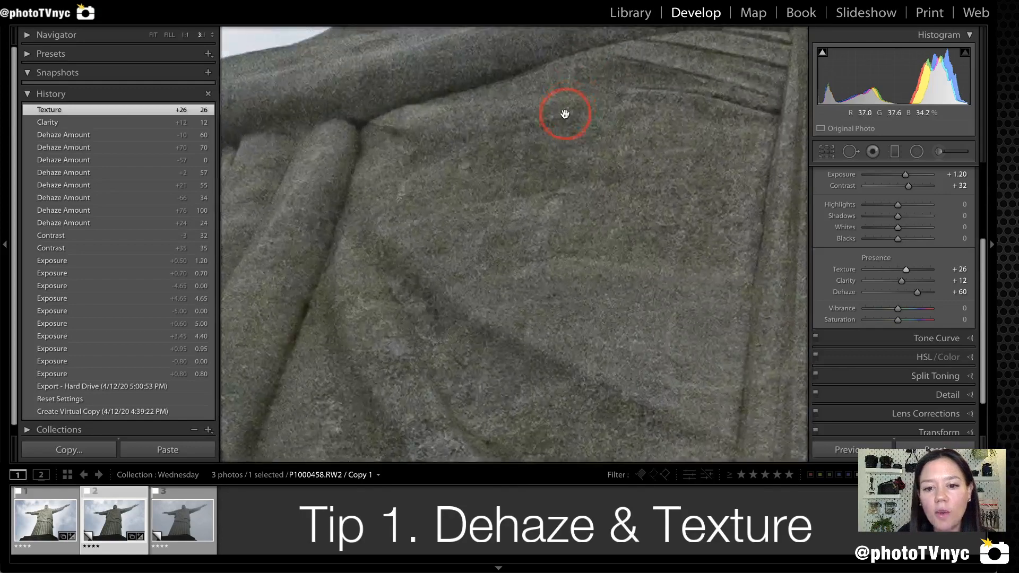
{"action": "left_click_drag", "start_coordinate": [488, 109], "coordinate": [483, 356]}
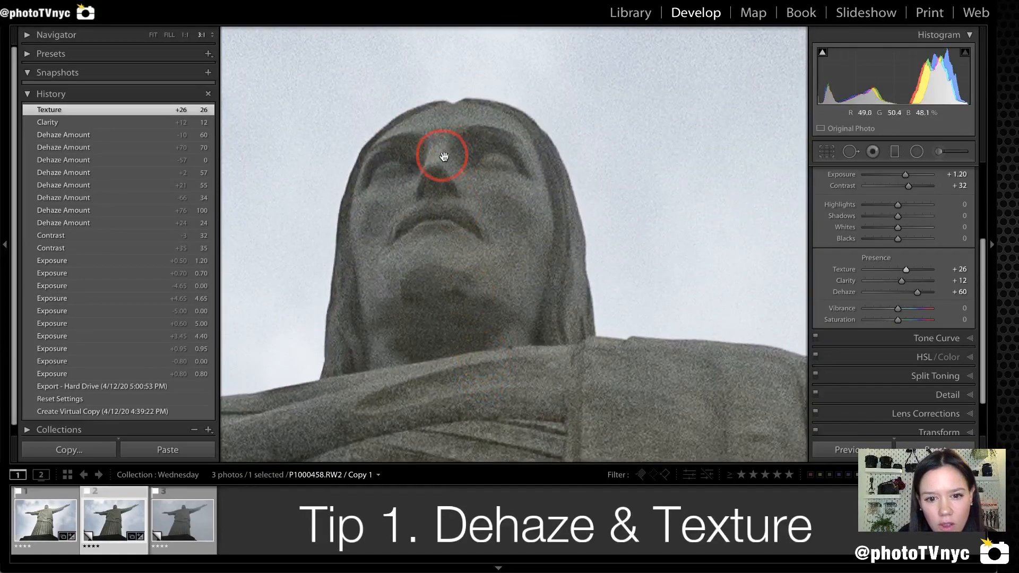
{"action": "left_click_drag", "start_coordinate": [450, 152], "coordinate": [566, 130]}
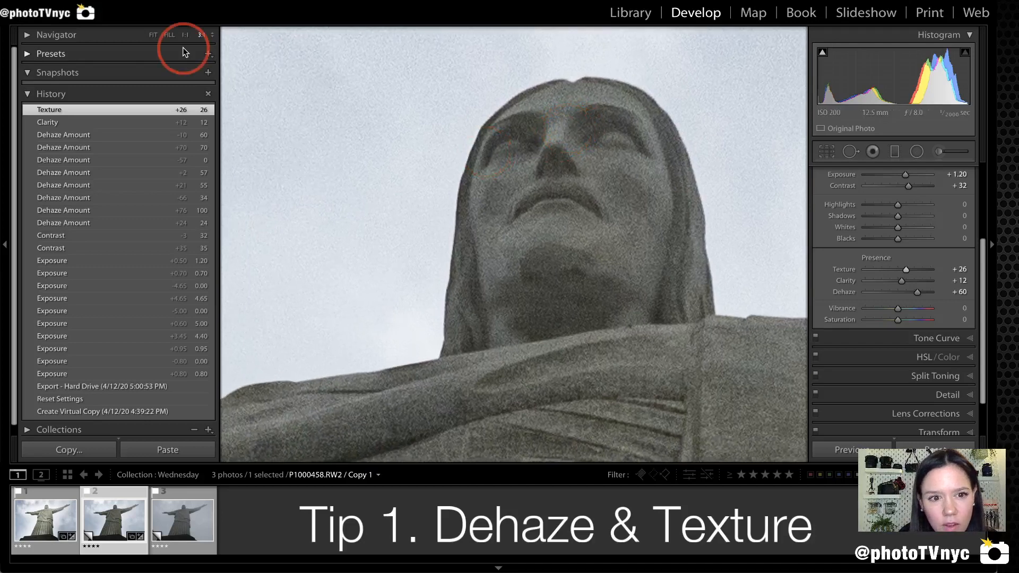
{"action": "mouse_move", "coordinate": [201, 41]}
{"action": "left_mouse_down"}
{"action": "mouse_move", "coordinate": [229, 36]}
{"action": "mouse_move", "coordinate": [202, 1]}
{"action": "mouse_move", "coordinate": [172, 19]}
{"action": "mouse_move", "coordinate": [206, 53]}
{"action": "mouse_move", "coordinate": [226, 51]}
{"action": "left_mouse_up"}
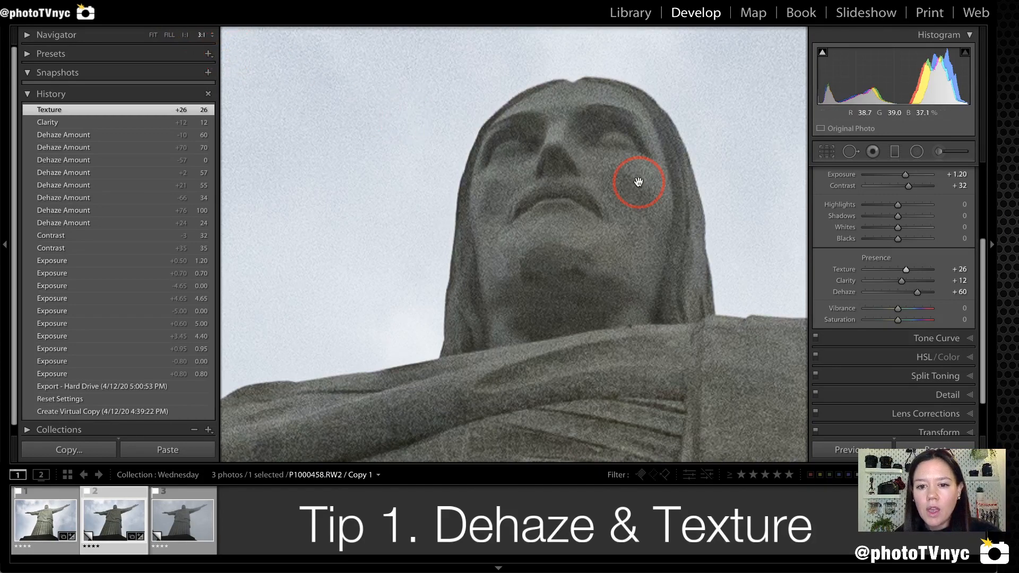
{"action": "left_click", "coordinate": [597, 288]}
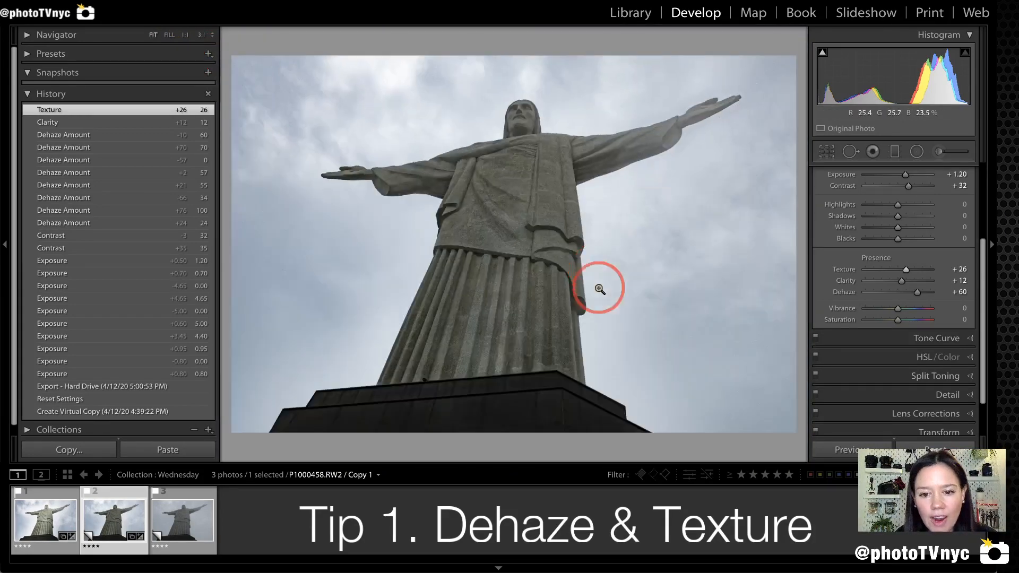
{"action": "left_click", "coordinate": [509, 115]}
{"action": "left_click_drag", "start_coordinate": [558, 113], "coordinate": [449, 193]}
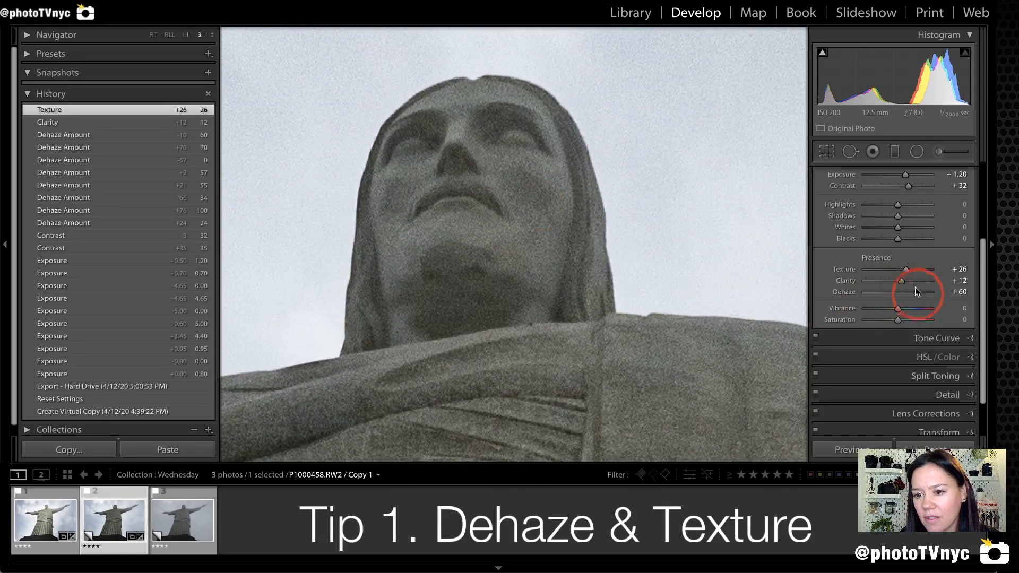
Step: Try a Texture of +100 on the statue's face, reset it to 0, and raise it to +44
{"action": "left_click_drag", "start_coordinate": [911, 270], "coordinate": [935, 269]}
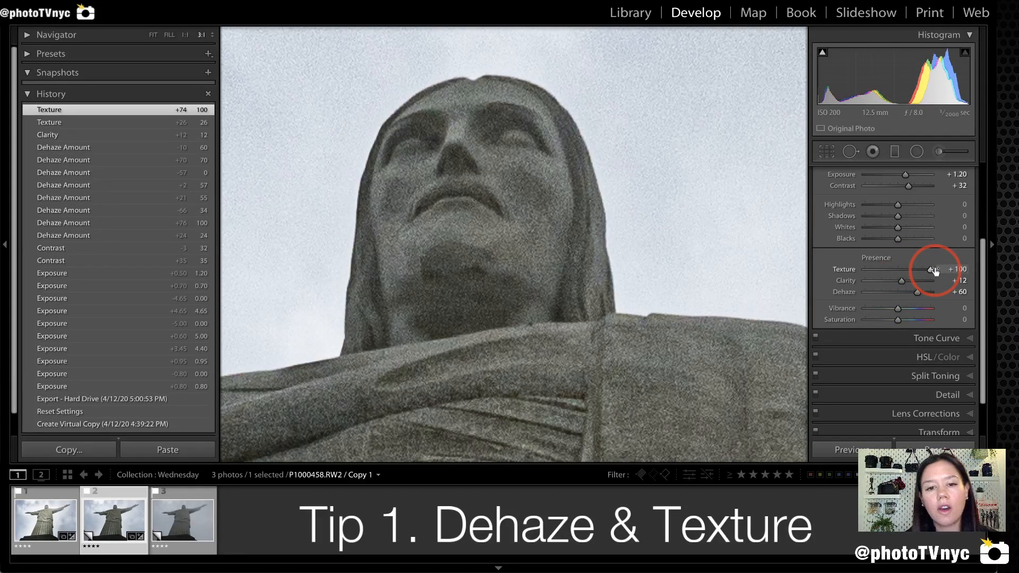
{"action": "double_click", "coordinate": [840, 271]}
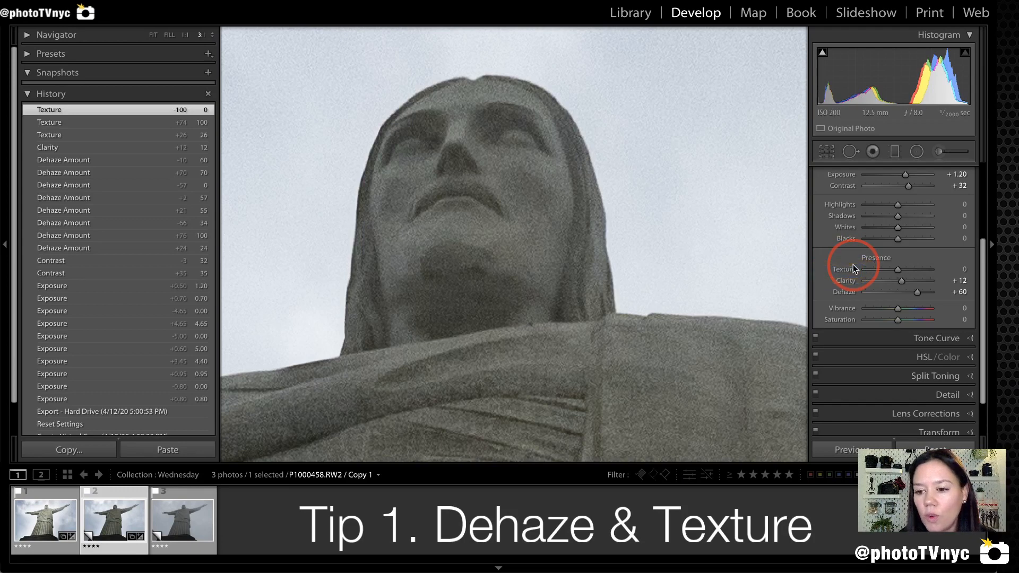
{"action": "left_click_drag", "start_coordinate": [898, 269], "coordinate": [912, 269]}
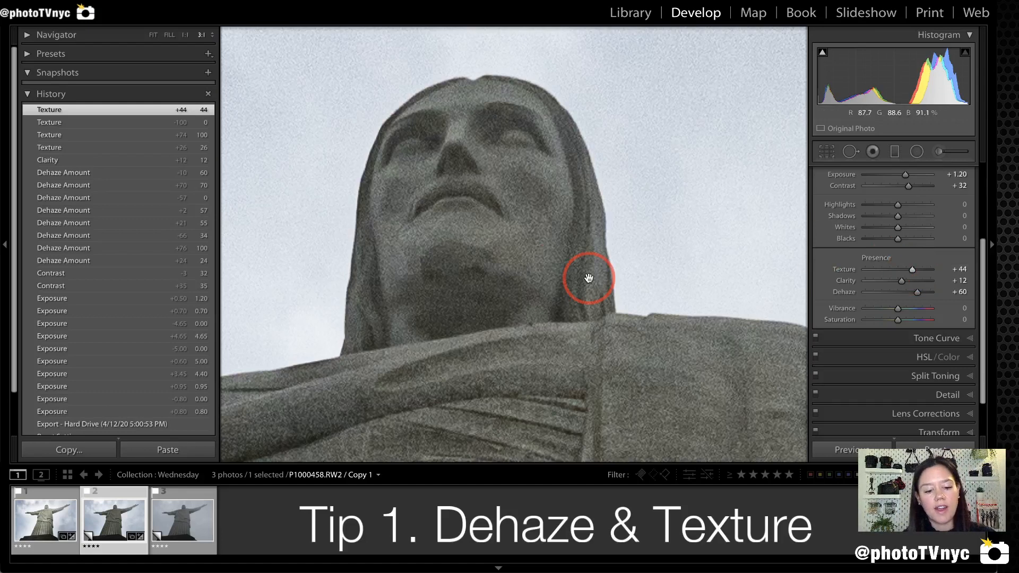
Step: Raise the Clarity to +18 after checking the statue at 1:1, and review the whole photo
{"action": "left_click", "coordinate": [185, 35]}
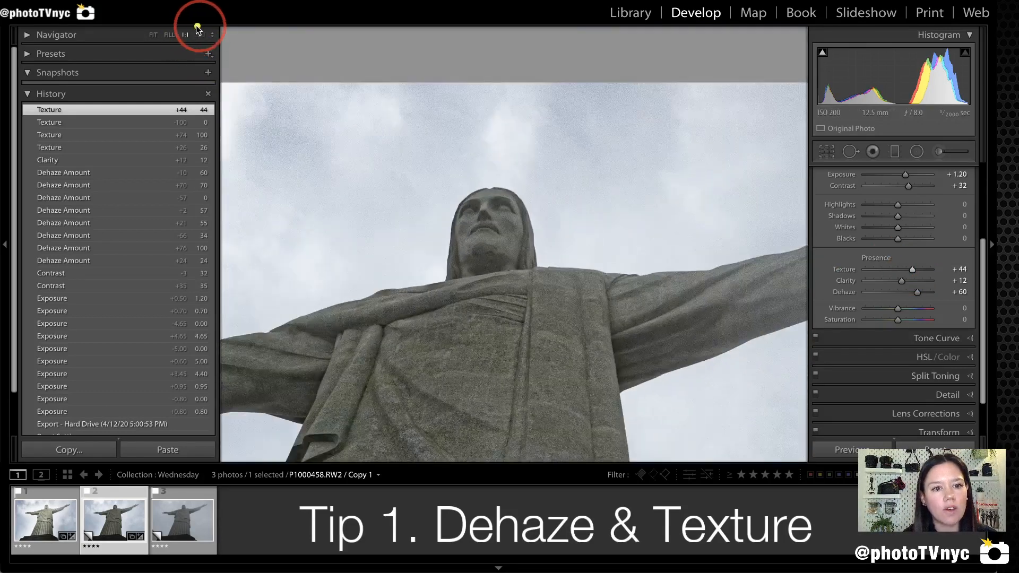
{"action": "left_click", "coordinate": [510, 256]}
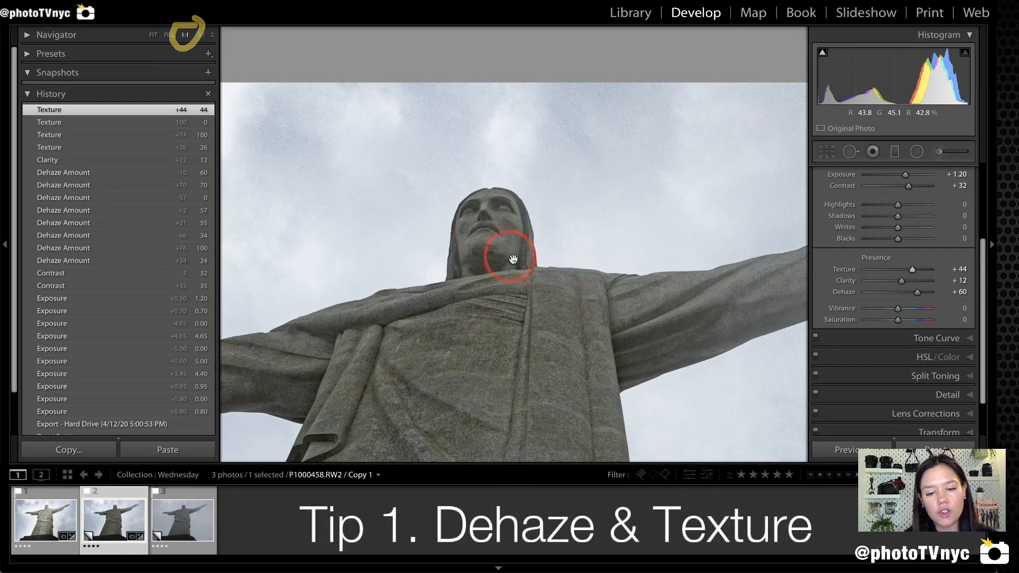
{"action": "left_click_drag", "start_coordinate": [453, 334], "coordinate": [527, 223]}
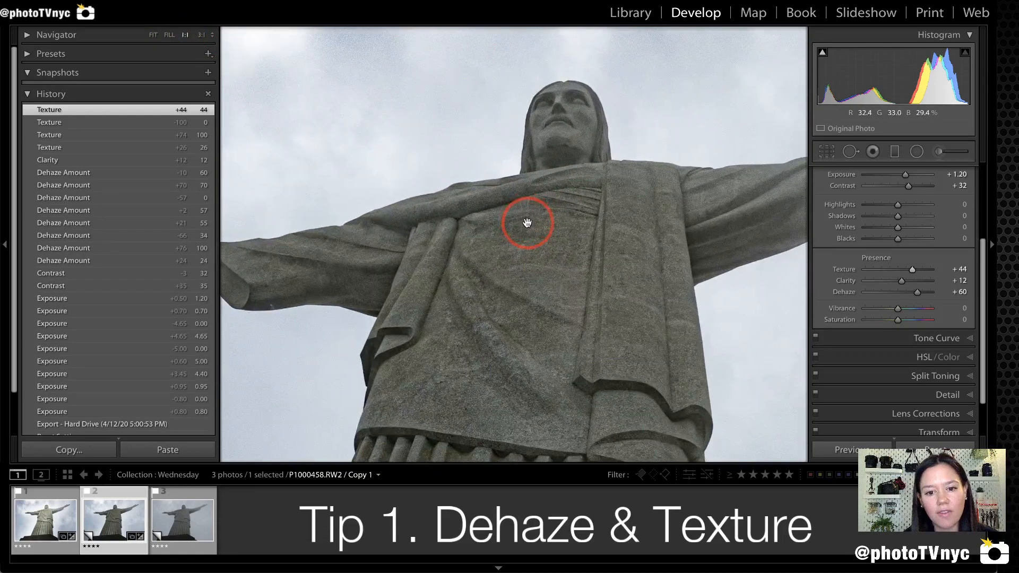
{"action": "left_click_drag", "start_coordinate": [407, 232], "coordinate": [564, 204]}
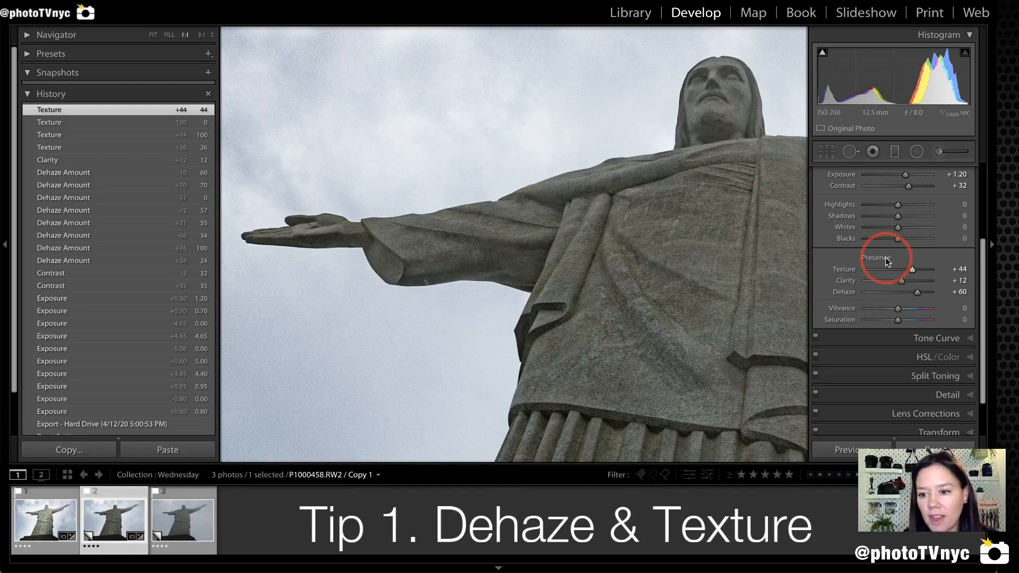
{"action": "left_click", "coordinate": [903, 279]}
{"action": "left_click", "coordinate": [725, 258]}
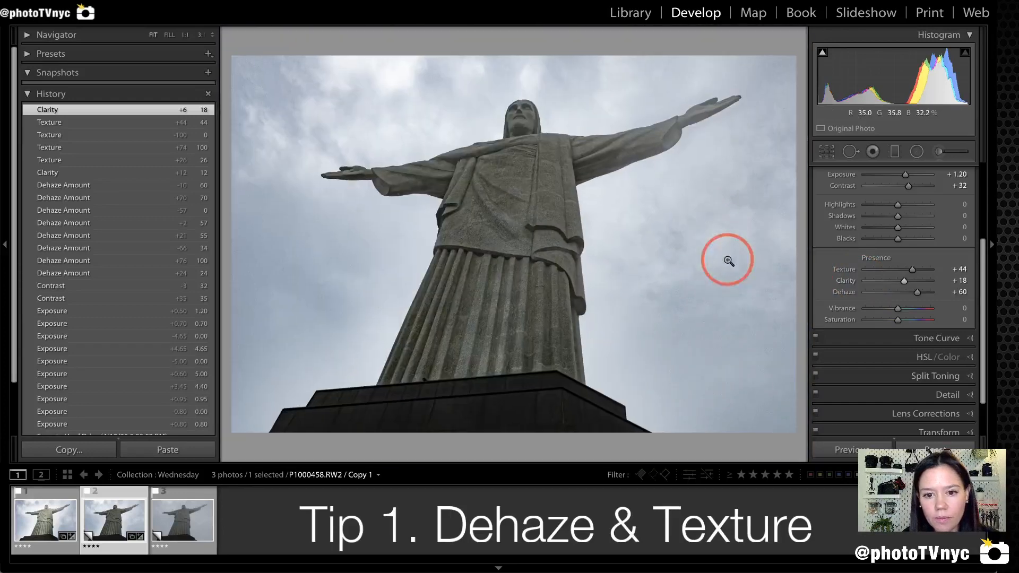
{"action": "left_click", "coordinate": [516, 177]}
{"action": "left_click", "coordinate": [514, 175]}
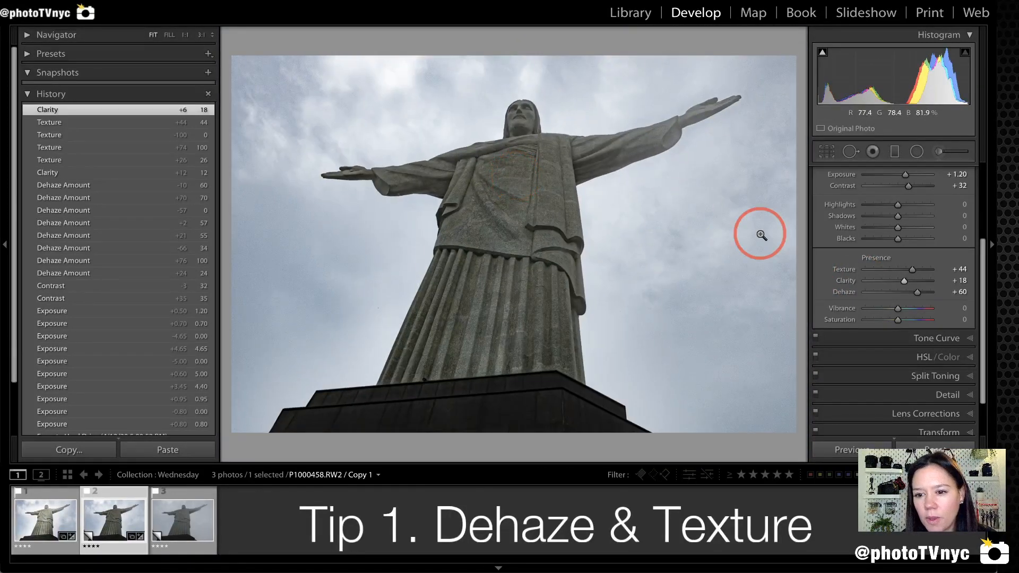
Step: Inspect the sharpness and stone detail of the statue's robe and face at 1:1, and return to the whole photo
{"action": "left_click", "coordinate": [514, 131]}
{"action": "left_click", "coordinate": [513, 129]}
{"action": "left_click", "coordinate": [515, 130]}
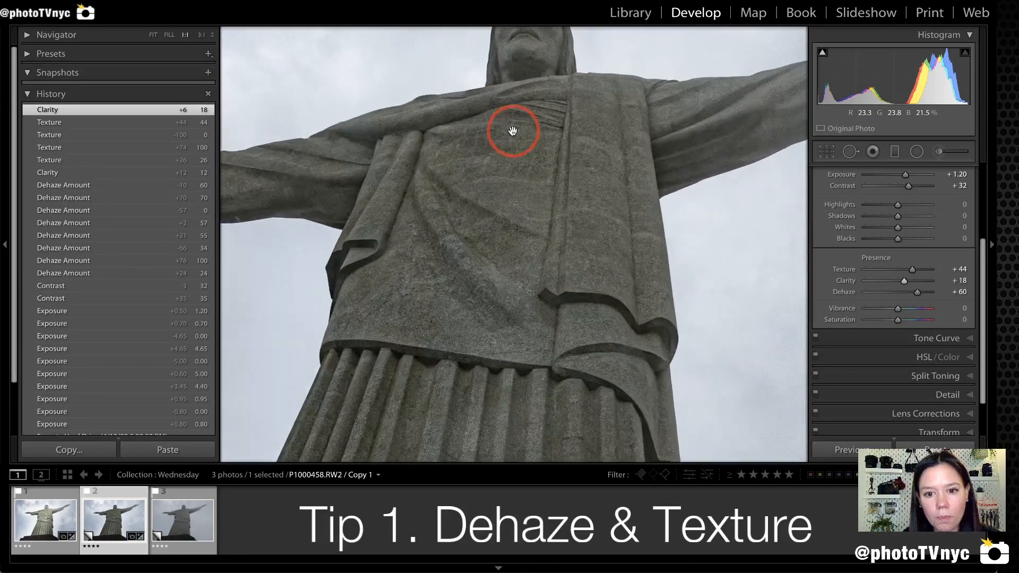
{"action": "left_click", "coordinate": [519, 102]}
{"action": "left_click", "coordinate": [523, 193]}
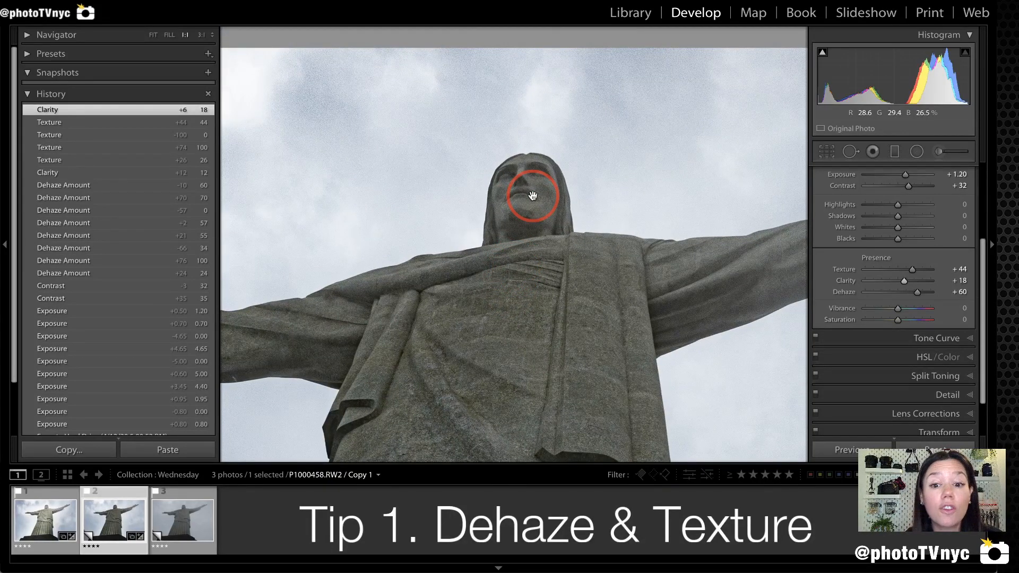
{"action": "left_click", "coordinate": [532, 196]}
{"action": "left_click", "coordinate": [532, 197]}
{"action": "left_click", "coordinate": [521, 196]}
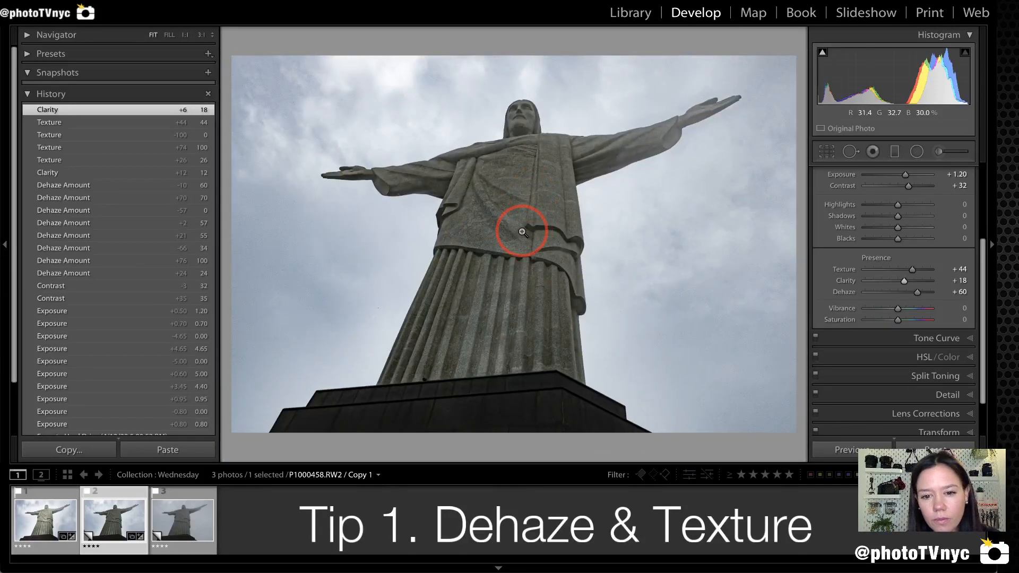
Step: Set the Clarity to +20 and the Exposure to +1.75, and review the statue's body and outstretched arms
{"action": "left_click_drag", "start_coordinate": [907, 283], "coordinate": [904, 282]}
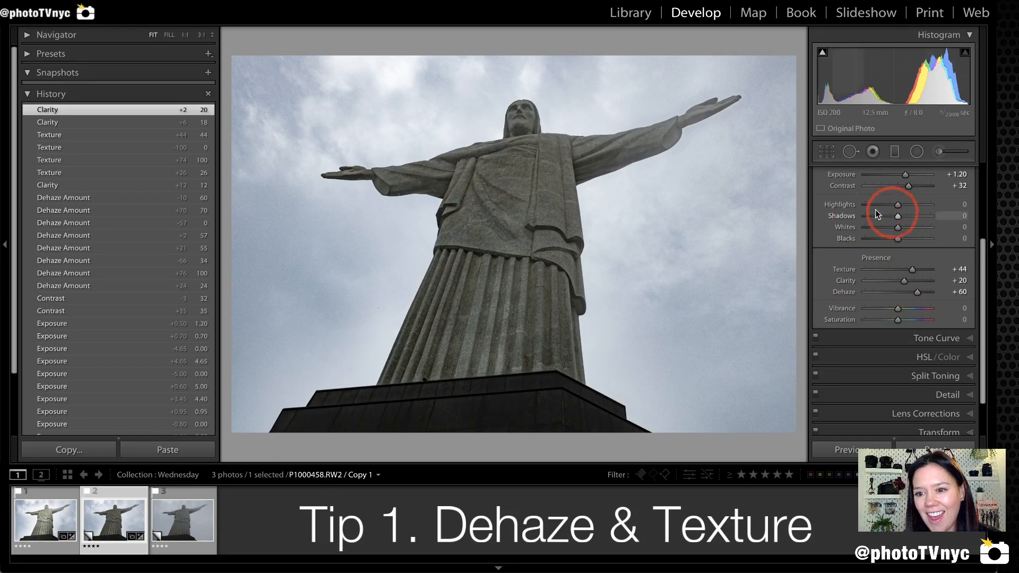
{"action": "scroll", "coordinate": [854, 223], "scroll_direction": "up", "scroll_amount": 2}
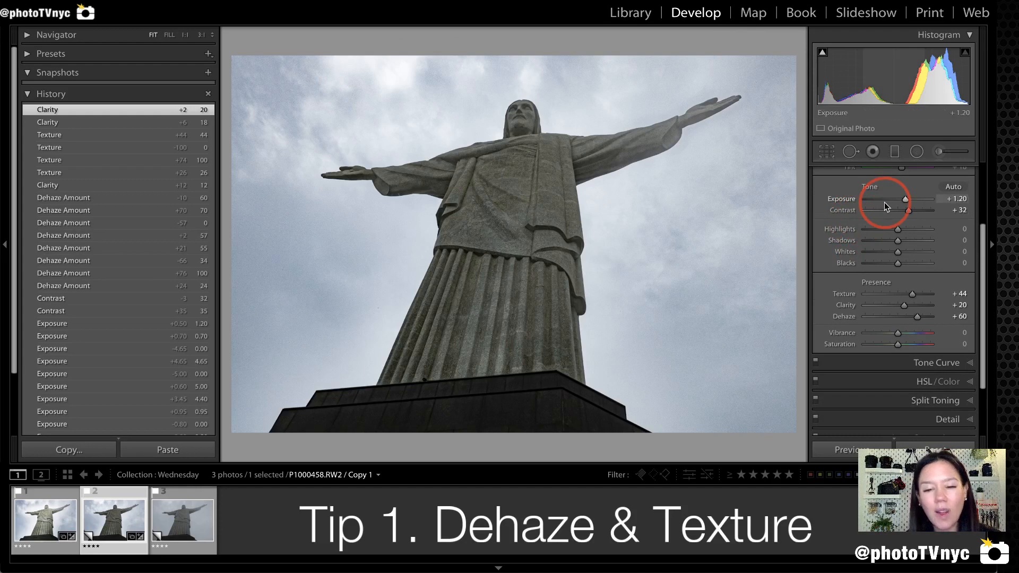
{"action": "left_click_drag", "start_coordinate": [905, 201], "coordinate": [909, 200]}
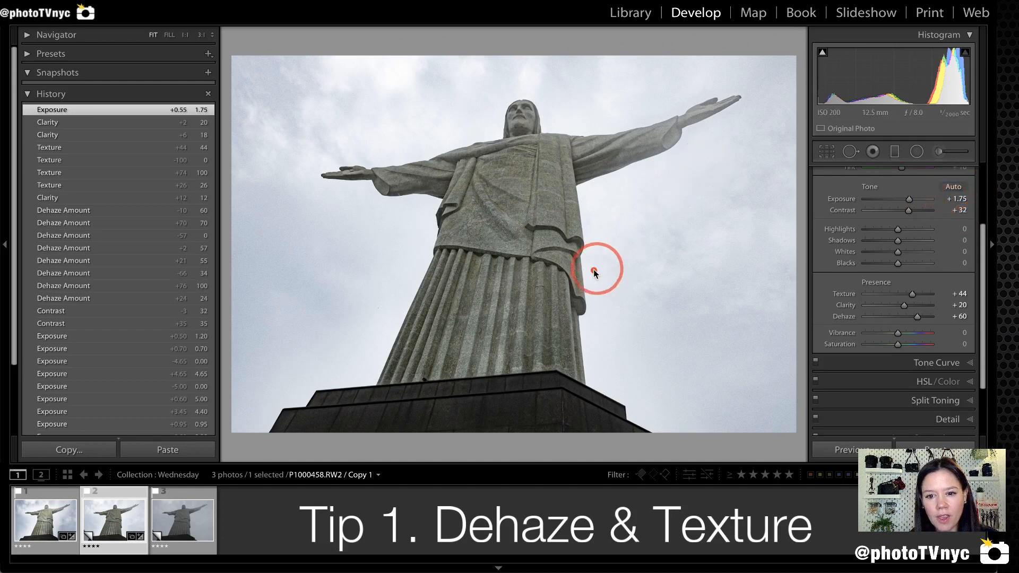
{"action": "mouse_move", "coordinate": [594, 272]}
{"action": "left_mouse_down"}
{"action": "mouse_move", "coordinate": [593, 212]}
{"action": "mouse_move", "coordinate": [750, 114]}
{"action": "mouse_move", "coordinate": [773, 230]}
{"action": "mouse_move", "coordinate": [772, 420]}
{"action": "mouse_move", "coordinate": [680, 452]}
{"action": "mouse_move", "coordinate": [597, 345]}
{"action": "mouse_move", "coordinate": [590, 266]}
{"action": "mouse_move", "coordinate": [564, 268]}
{"action": "left_mouse_up"}
{"action": "mouse_move", "coordinate": [410, 222]}
{"action": "left_mouse_down"}
{"action": "mouse_move", "coordinate": [381, 207]}
{"action": "mouse_move", "coordinate": [237, 212]}
{"action": "mouse_move", "coordinate": [269, 160]}
{"action": "mouse_move", "coordinate": [397, 166]}
{"action": "mouse_move", "coordinate": [512, 135]}
{"action": "mouse_move", "coordinate": [458, 61]}
{"action": "mouse_move", "coordinate": [287, 65]}
{"action": "mouse_move", "coordinate": [208, 170]}
{"action": "mouse_move", "coordinate": [253, 372]}
{"action": "mouse_move", "coordinate": [334, 361]}
{"action": "mouse_move", "coordinate": [399, 231]}
{"action": "left_mouse_up"}
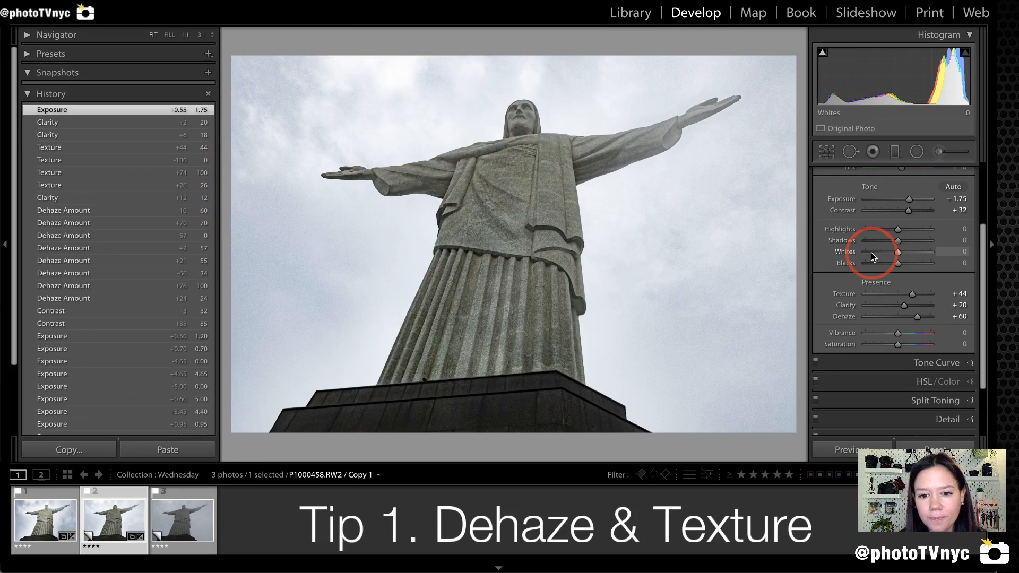
{"action": "mouse_move", "coordinate": [588, 187]}
{"action": "left_mouse_down"}
{"action": "mouse_move", "coordinate": [741, 97]}
{"action": "mouse_move", "coordinate": [737, 87]}
{"action": "mouse_move", "coordinate": [708, 94]}
{"action": "left_mouse_up"}
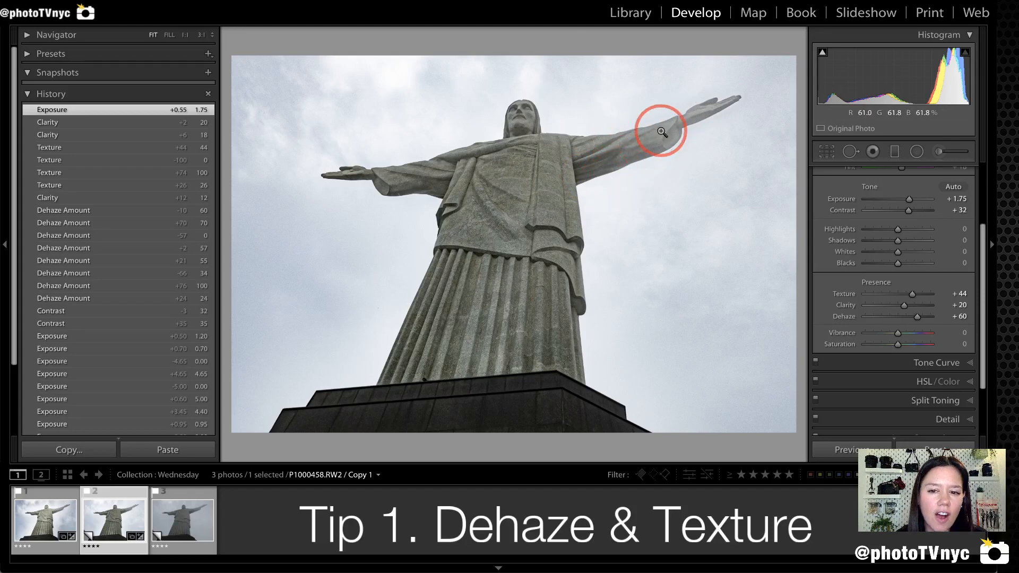
{"action": "mouse_move", "coordinate": [315, 183]}
{"action": "left_mouse_down"}
{"action": "mouse_move", "coordinate": [347, 182]}
{"action": "mouse_move", "coordinate": [408, 206]}
{"action": "mouse_move", "coordinate": [404, 154]}
{"action": "mouse_move", "coordinate": [323, 155]}
{"action": "mouse_move", "coordinate": [309, 171]}
{"action": "left_mouse_up"}
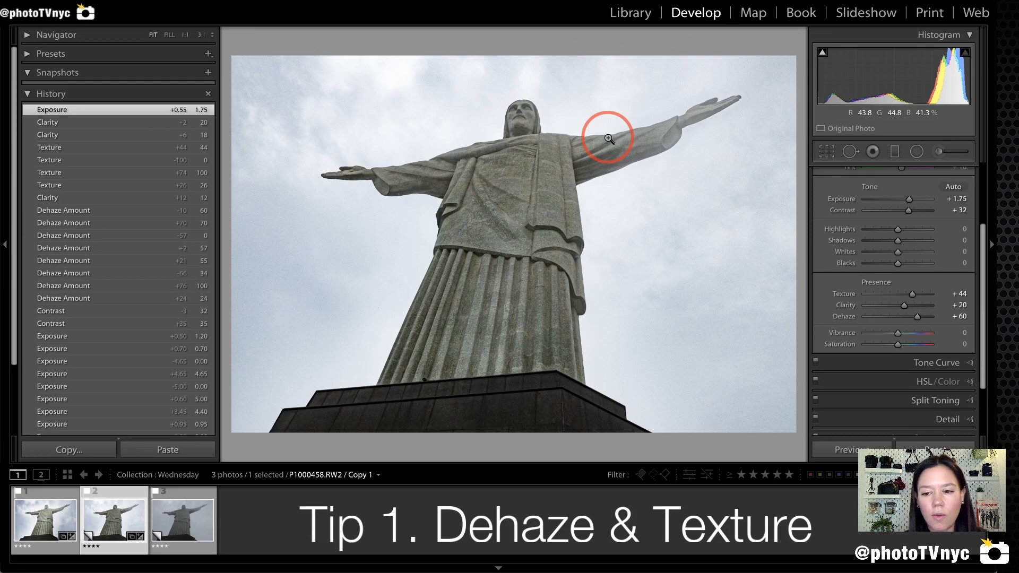
Step: Try a Luminance noise reduction of 22 and check the statue and the sky above the hand at 1:1
{"action": "scroll", "coordinate": [863, 321], "scroll_direction": "down", "scroll_amount": 3}
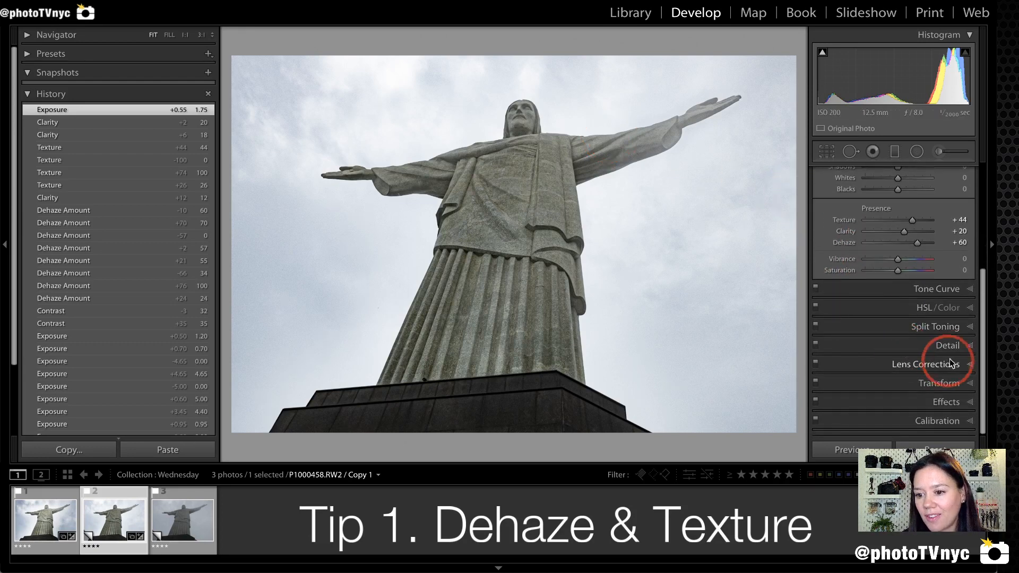
{"action": "left_click", "coordinate": [949, 345]}
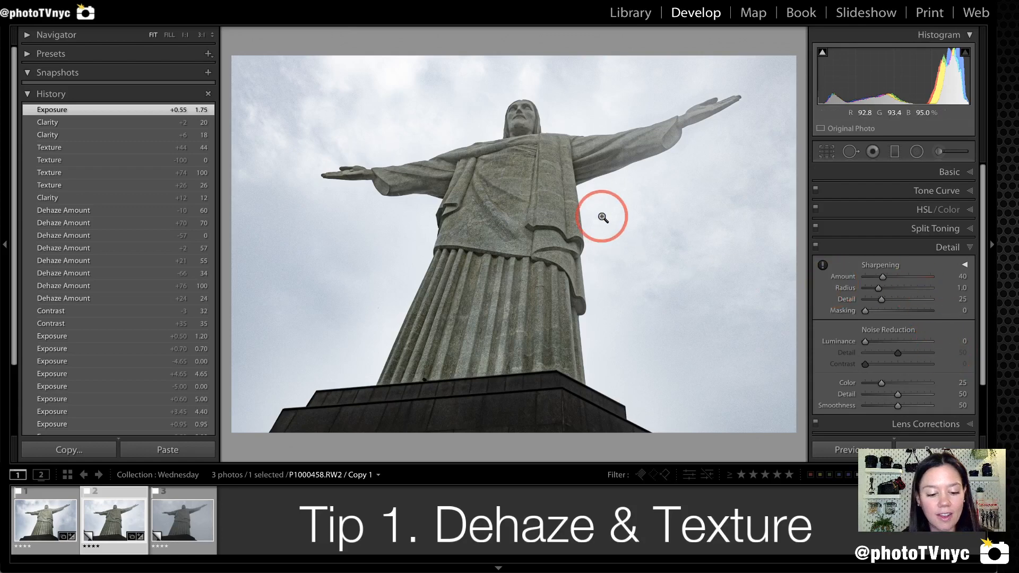
{"action": "left_click", "coordinate": [552, 211]}
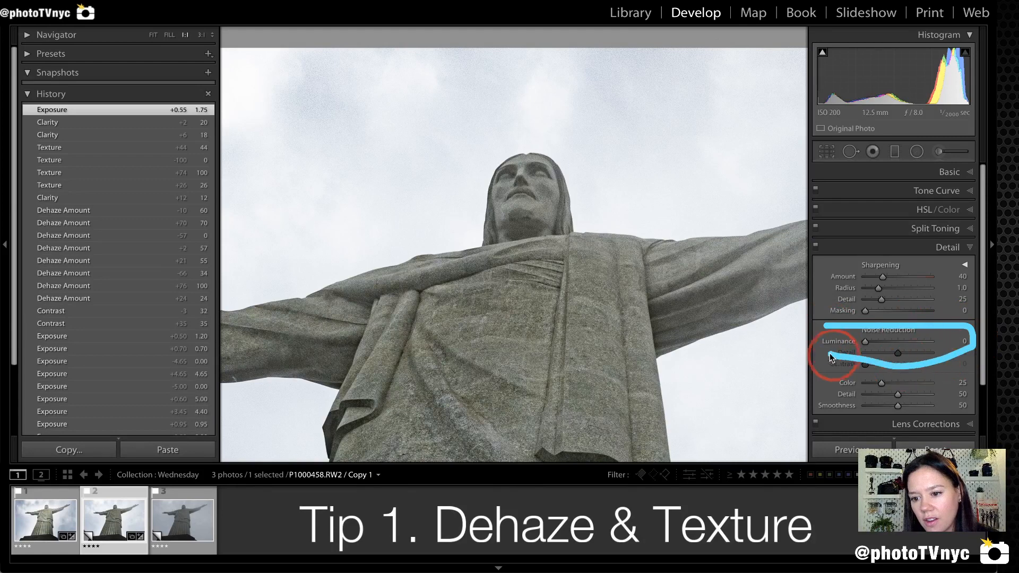
{"action": "left_click_drag", "start_coordinate": [867, 342], "coordinate": [880, 344]}
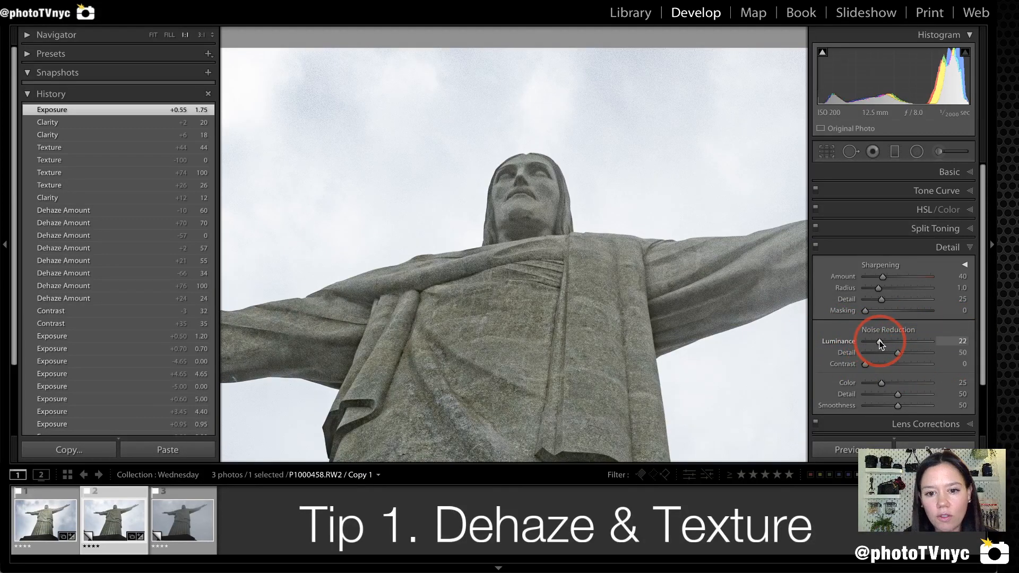
{"action": "left_click_drag", "start_coordinate": [880, 344], "coordinate": [880, 344]}
{"action": "left_click", "coordinate": [515, 199]}
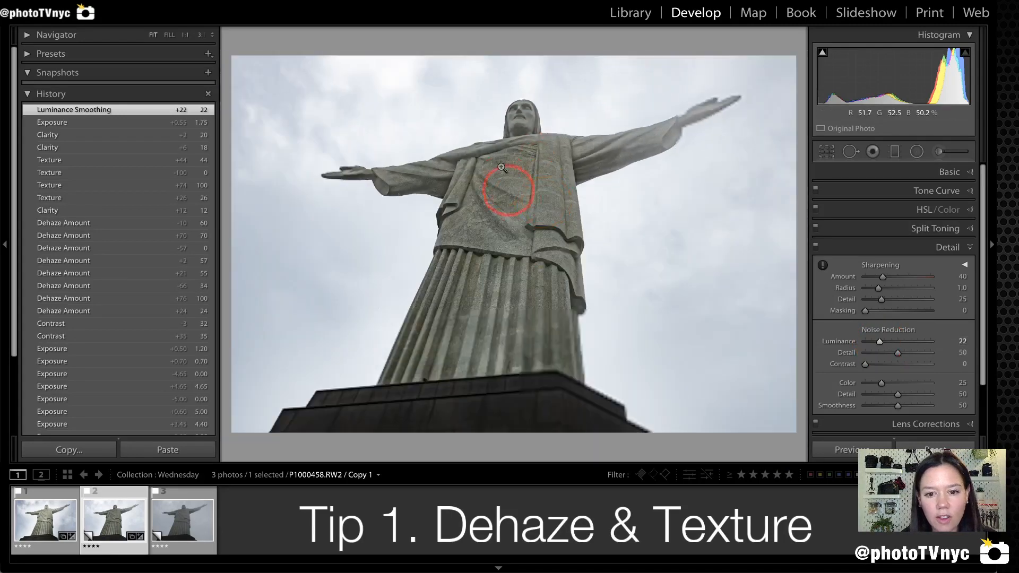
{"action": "left_click", "coordinate": [510, 109]}
{"action": "left_click_drag", "start_coordinate": [439, 162], "coordinate": [563, 210]}
{"action": "left_click_drag", "start_coordinate": [391, 130], "coordinate": [557, 209]}
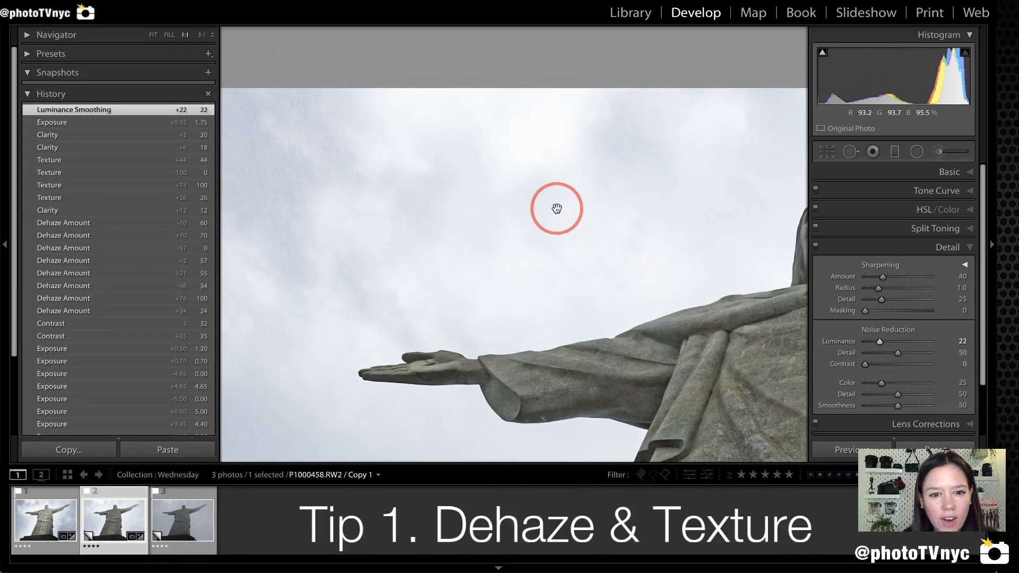
{"action": "left_click_drag", "start_coordinate": [403, 205], "coordinate": [497, 153]}
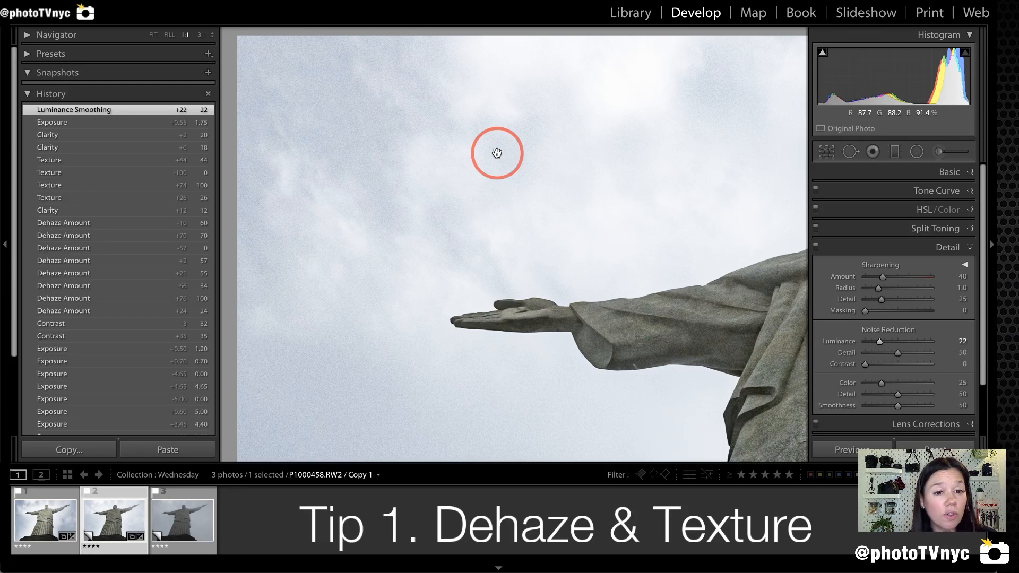
{"action": "left_click", "coordinate": [505, 160]}
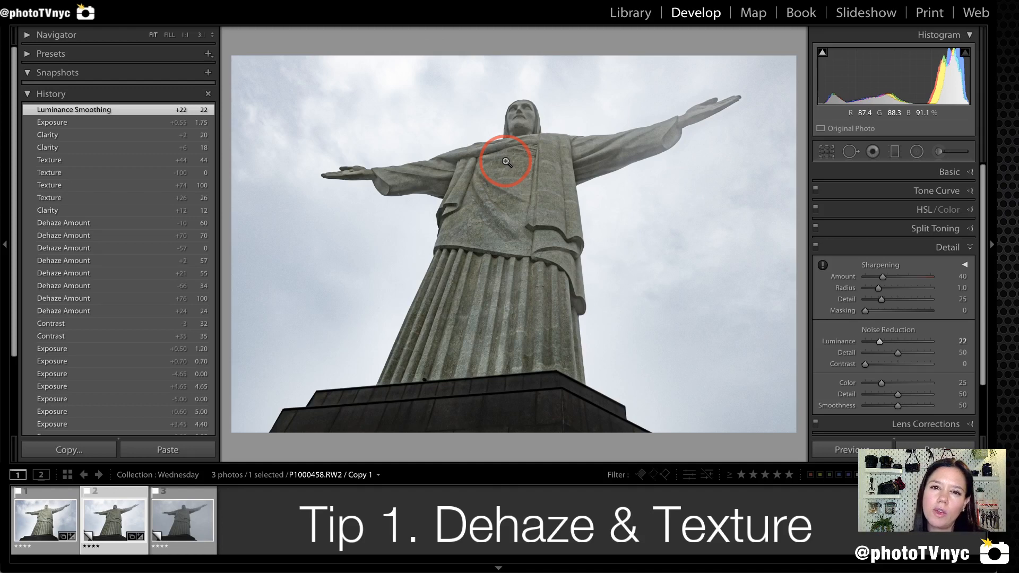
Step: Try a Luminance noise reduction of 100 and compare the smoothing of the sky and the stone robe at 1:1
{"action": "left_click", "coordinate": [249, 86]}
{"action": "key", "text": "ctrl+a"}
{"action": "left_click", "coordinate": [362, 173]}
{"action": "left_click", "coordinate": [383, 156]}
{"action": "mouse_move", "coordinate": [410, 148]}
{"action": "left_mouse_down"}
{"action": "mouse_move", "coordinate": [419, 49]}
{"action": "mouse_move", "coordinate": [280, 24]}
{"action": "mouse_move", "coordinate": [245, 43]}
{"action": "mouse_move", "coordinate": [240, 137]}
{"action": "mouse_move", "coordinate": [296, 212]}
{"action": "mouse_move", "coordinate": [348, 203]}
{"action": "mouse_move", "coordinate": [372, 181]}
{"action": "left_mouse_up"}
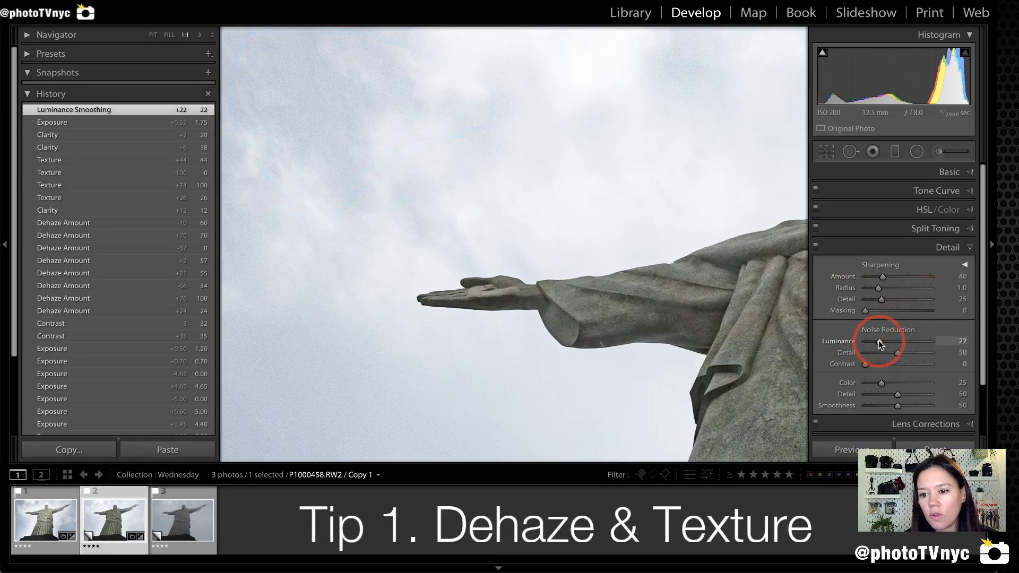
{"action": "mouse_move", "coordinate": [896, 331]}
{"action": "left_mouse_down"}
{"action": "mouse_move", "coordinate": [875, 335]}
{"action": "mouse_move", "coordinate": [907, 355]}
{"action": "mouse_move", "coordinate": [942, 332]}
{"action": "mouse_move", "coordinate": [891, 319]}
{"action": "mouse_move", "coordinate": [940, 340]}
{"action": "left_mouse_up"}
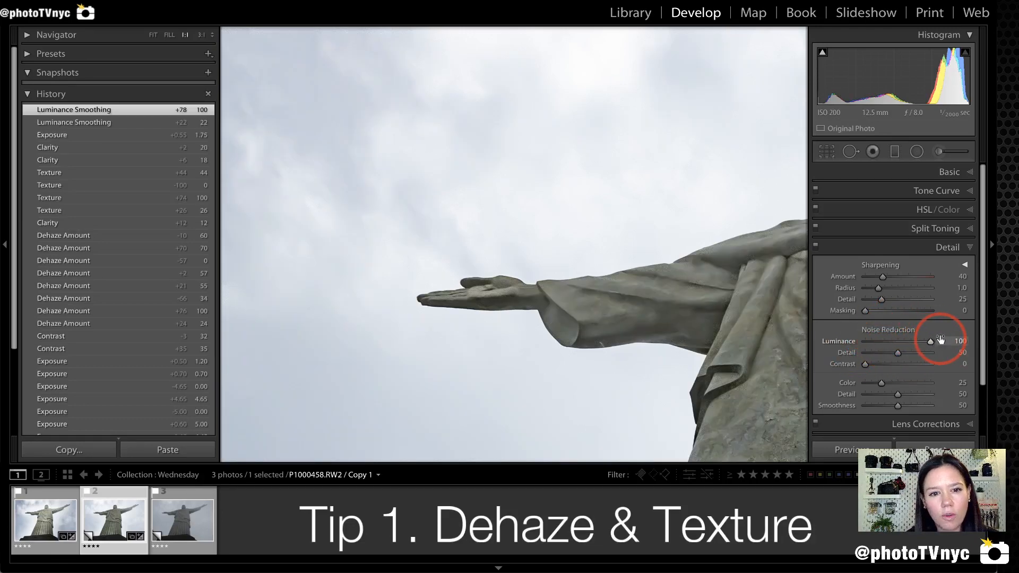
{"action": "mouse_move", "coordinate": [241, 154]}
{"action": "left_mouse_down"}
{"action": "mouse_move", "coordinate": [295, 155]}
{"action": "mouse_move", "coordinate": [349, 237]}
{"action": "mouse_move", "coordinate": [458, 120]}
{"action": "mouse_move", "coordinate": [453, 80]}
{"action": "mouse_move", "coordinate": [429, 47]}
{"action": "mouse_move", "coordinate": [372, 31]}
{"action": "mouse_move", "coordinate": [258, 55]}
{"action": "left_mouse_up"}
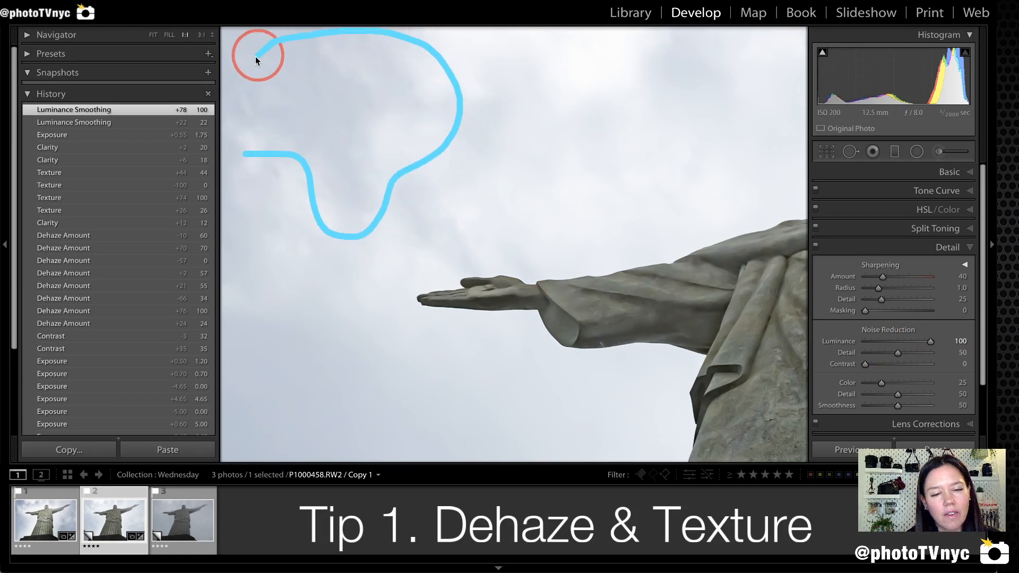
{"action": "mouse_move", "coordinate": [619, 273]}
{"action": "left_mouse_down"}
{"action": "mouse_move", "coordinate": [630, 272]}
{"action": "mouse_move", "coordinate": [408, 164]}
{"action": "left_mouse_up"}
{"action": "left_click_drag", "start_coordinate": [655, 163], "coordinate": [586, 228]}
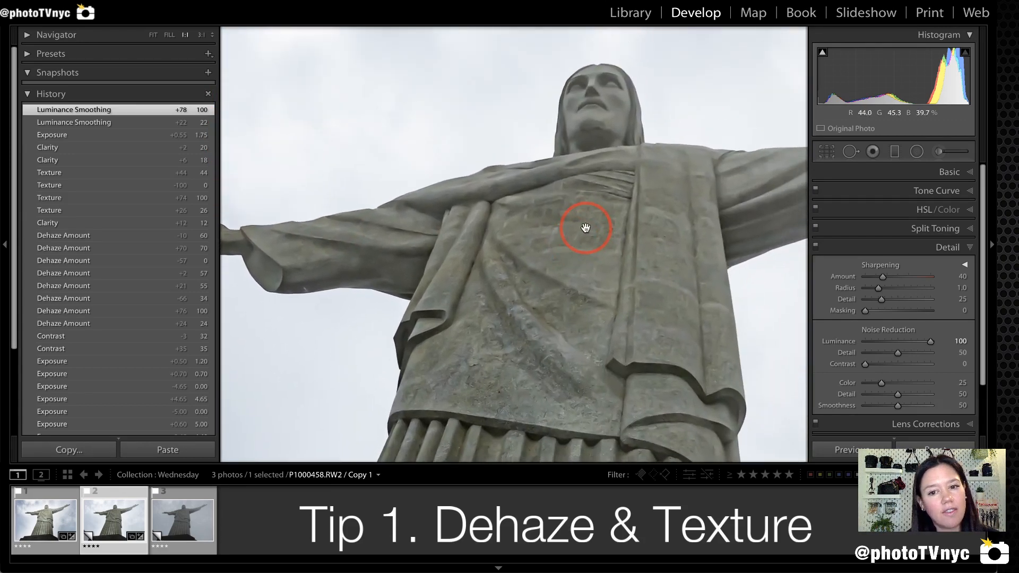
{"action": "left_click", "coordinate": [605, 259]}
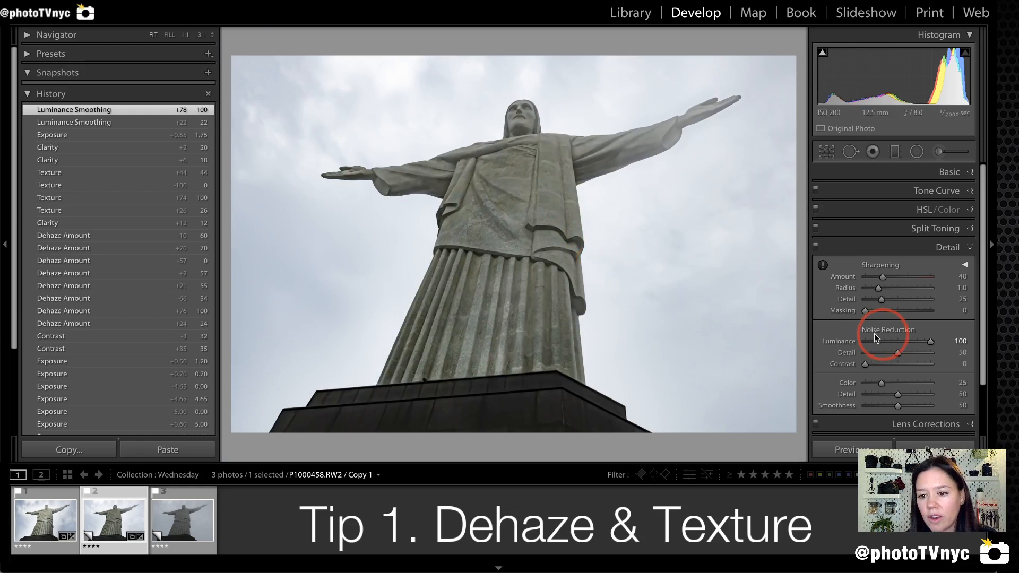
Step: Reset the Luminance noise reduction to its default and set it to 28
{"action": "double_click", "coordinate": [851, 342]}
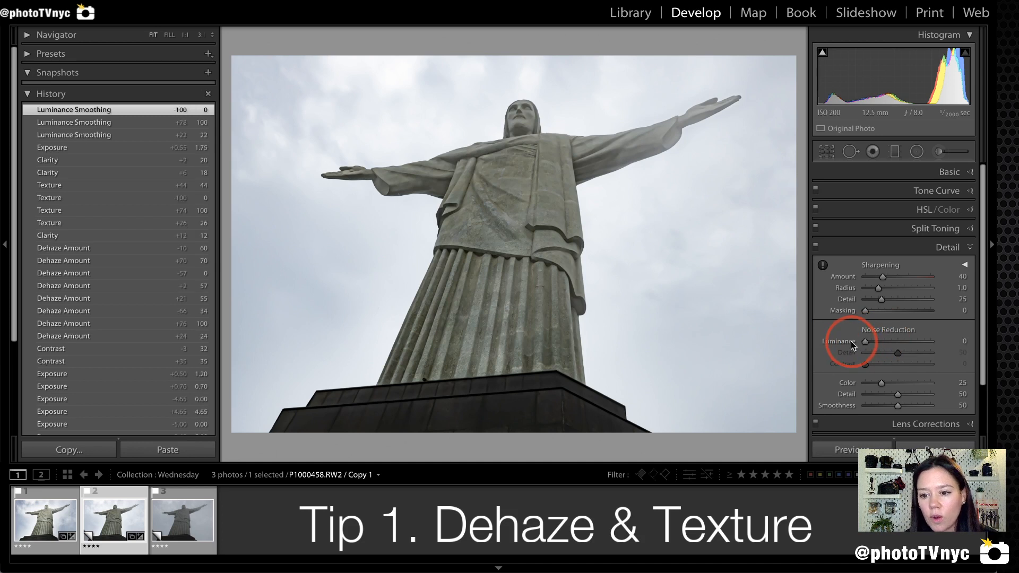
{"action": "left_click", "coordinate": [885, 341]}
{"action": "left_click_drag", "start_coordinate": [884, 340], "coordinate": [882, 341]}
Step: Examine the noise in the sky and the stone detail of the arms, robe and face at 1:1 across the photo
{"action": "left_click", "coordinate": [279, 102]}
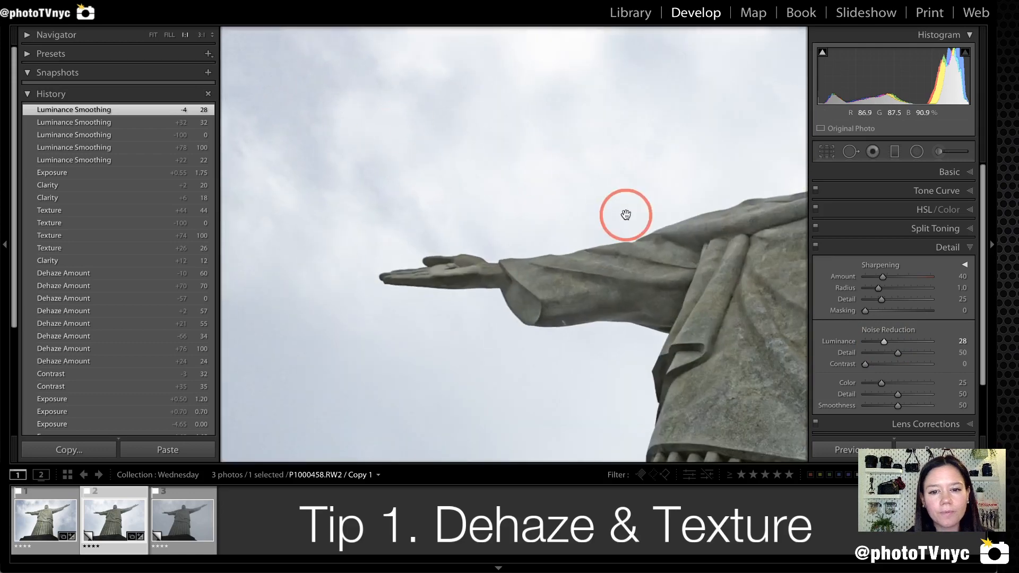
{"action": "left_click", "coordinate": [737, 295]}
{"action": "left_click", "coordinate": [457, 223]}
{"action": "left_click_drag", "start_coordinate": [289, 176], "coordinate": [698, 170]}
{"action": "left_click_drag", "start_coordinate": [604, 300], "coordinate": [536, 160]}
{"action": "mouse_move", "coordinate": [470, 244]}
{"action": "left_mouse_down"}
{"action": "mouse_move", "coordinate": [660, 237]}
{"action": "mouse_move", "coordinate": [461, 244]}
{"action": "left_mouse_up"}
{"action": "left_click_drag", "start_coordinate": [731, 277], "coordinate": [495, 283]}
{"action": "left_click_drag", "start_coordinate": [705, 306], "coordinate": [396, 352]}
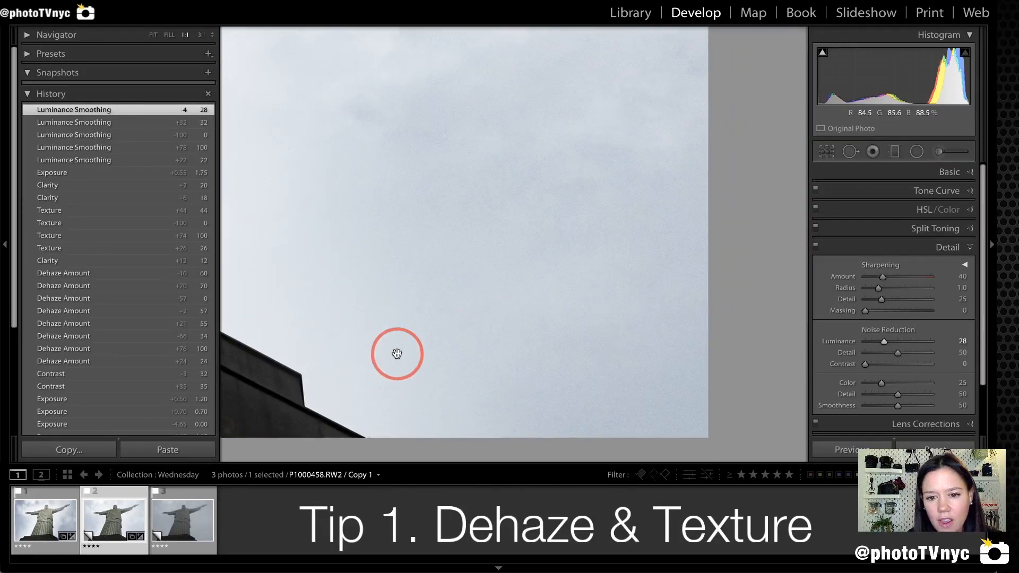
{"action": "left_click_drag", "start_coordinate": [448, 171], "coordinate": [600, 448]}
{"action": "left_click_drag", "start_coordinate": [589, 217], "coordinate": [566, 412]}
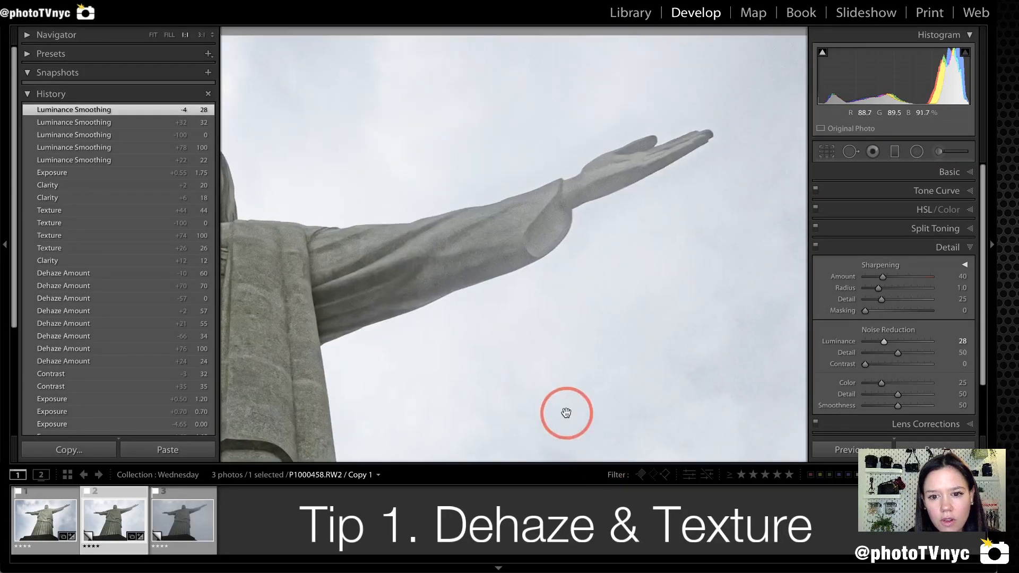
{"action": "left_click_drag", "start_coordinate": [641, 261], "coordinate": [473, 318]}
{"action": "left_click_drag", "start_coordinate": [379, 313], "coordinate": [662, 232]}
{"action": "left_click_drag", "start_coordinate": [394, 248], "coordinate": [738, 198]}
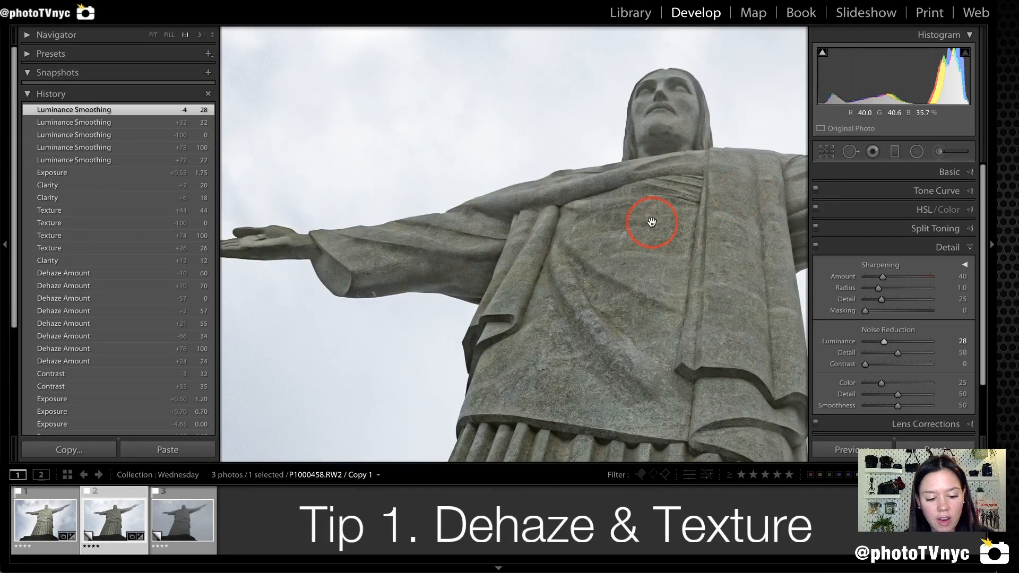
{"action": "left_click", "coordinate": [652, 222]}
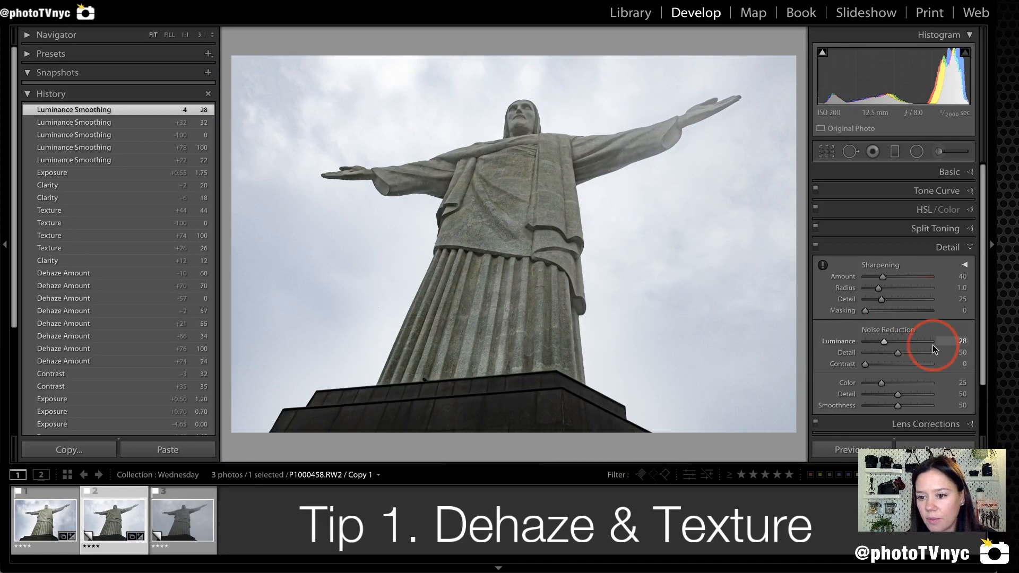
Step: Enable the lens profile corrections and the removal of chromatic aberration for the photo
{"action": "left_click", "coordinate": [960, 251]}
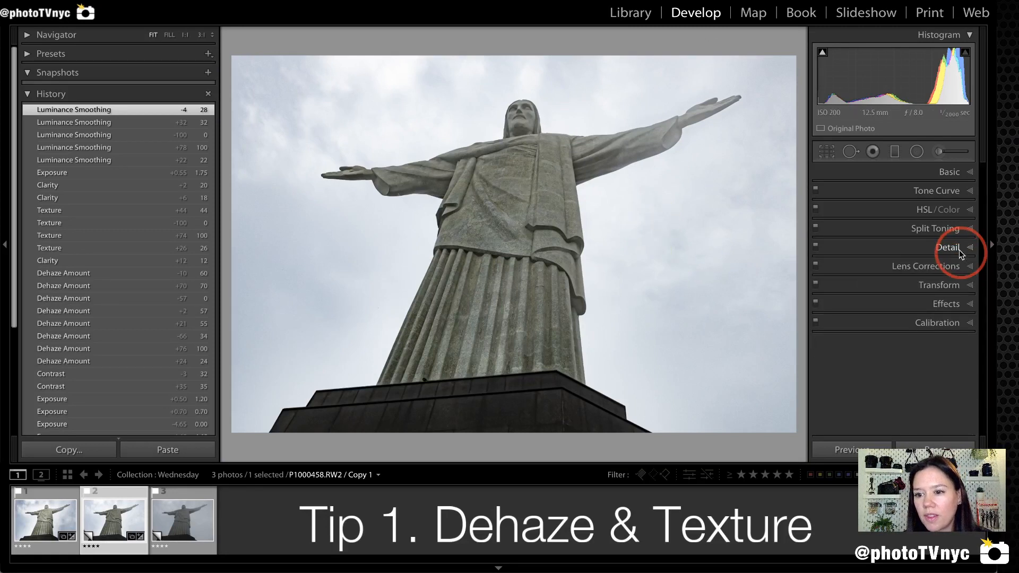
{"action": "left_click", "coordinate": [920, 266]}
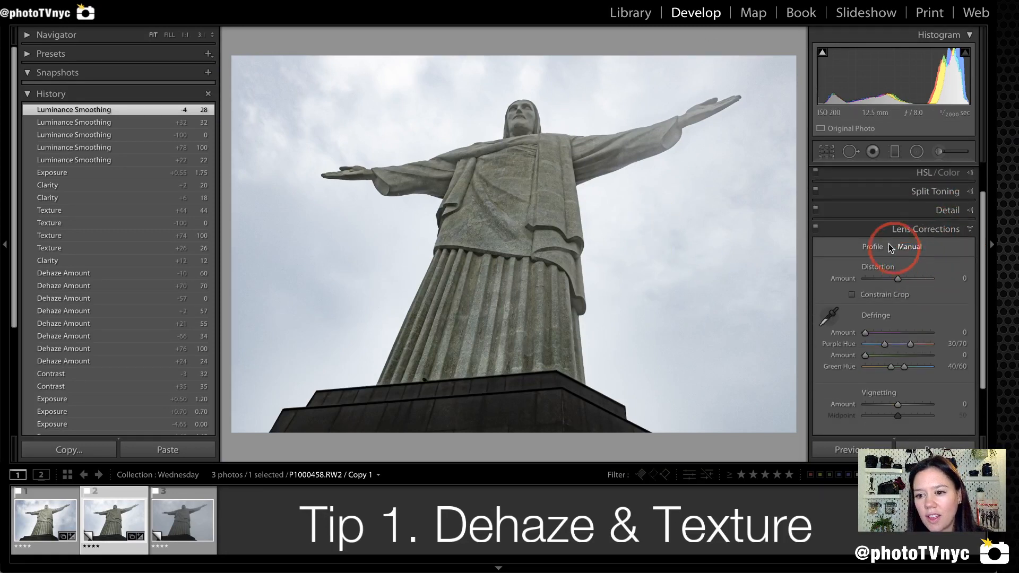
{"action": "left_click", "coordinate": [870, 247]}
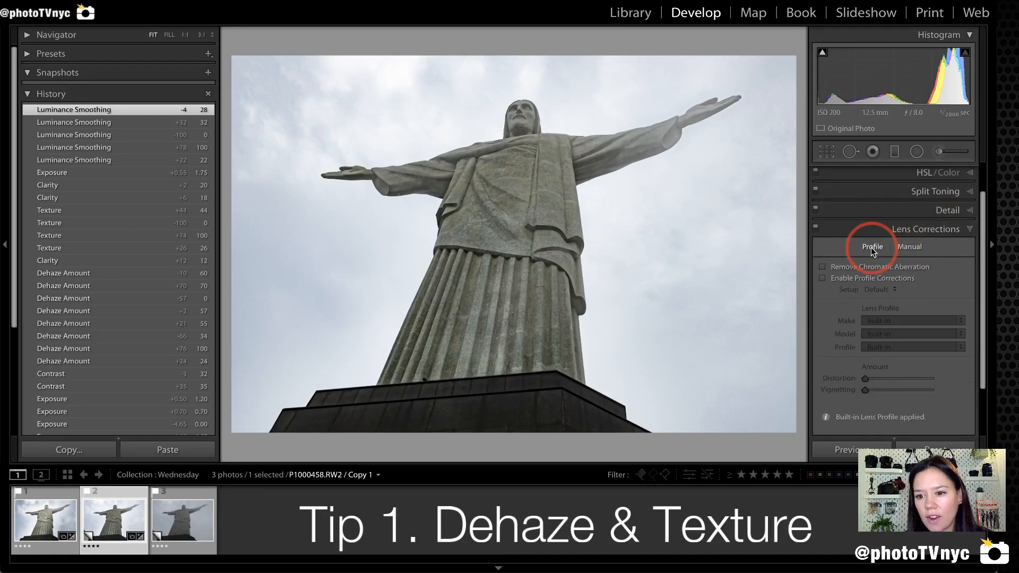
{"action": "left_click", "coordinate": [823, 277]}
{"action": "left_click", "coordinate": [822, 267]}
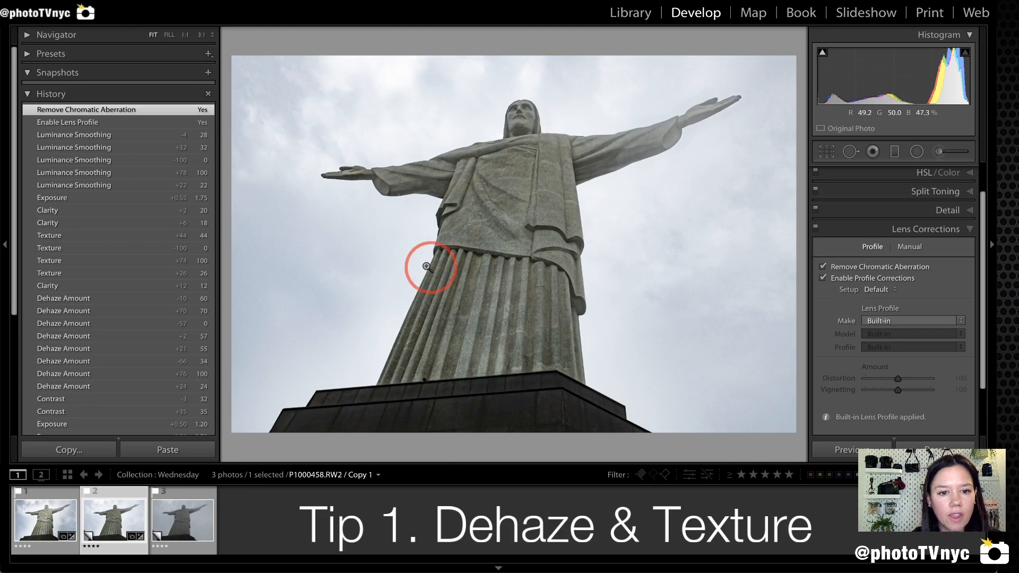
{"action": "mouse_move", "coordinate": [823, 291]}
{"action": "left_mouse_down"}
{"action": "mouse_move", "coordinate": [945, 289]}
{"action": "mouse_move", "coordinate": [927, 273]}
{"action": "mouse_move", "coordinate": [843, 265]}
{"action": "mouse_move", "coordinate": [811, 272]}
{"action": "mouse_move", "coordinate": [815, 287]}
{"action": "mouse_move", "coordinate": [808, 256]}
{"action": "mouse_move", "coordinate": [947, 259]}
{"action": "mouse_move", "coordinate": [911, 279]}
{"action": "mouse_move", "coordinate": [778, 268]}
{"action": "left_mouse_up"}
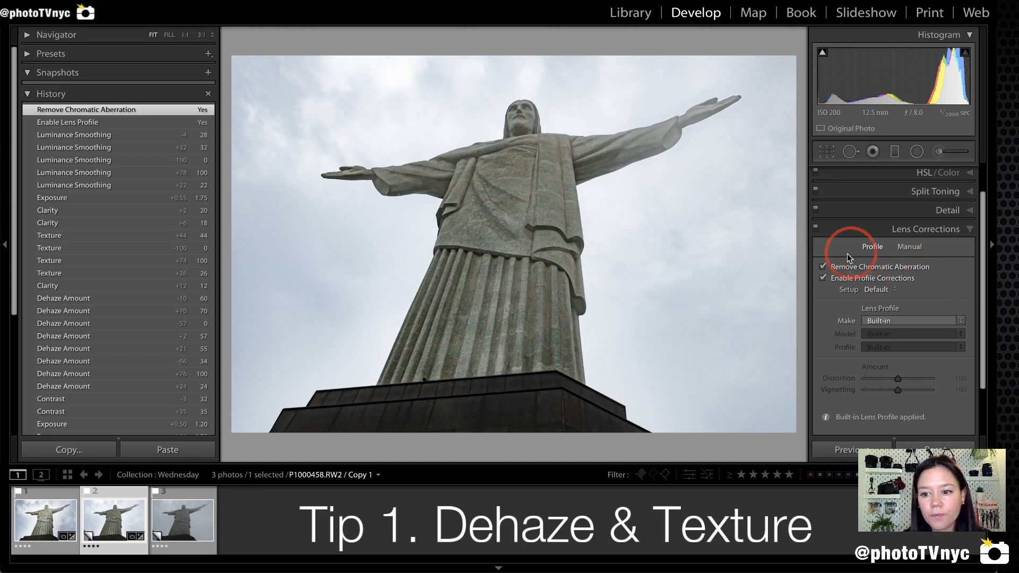
Step: Compare the histogram and tonal contrast of the edited statue photo with those of the unedited virtual copy
{"action": "left_click", "coordinate": [932, 228]}
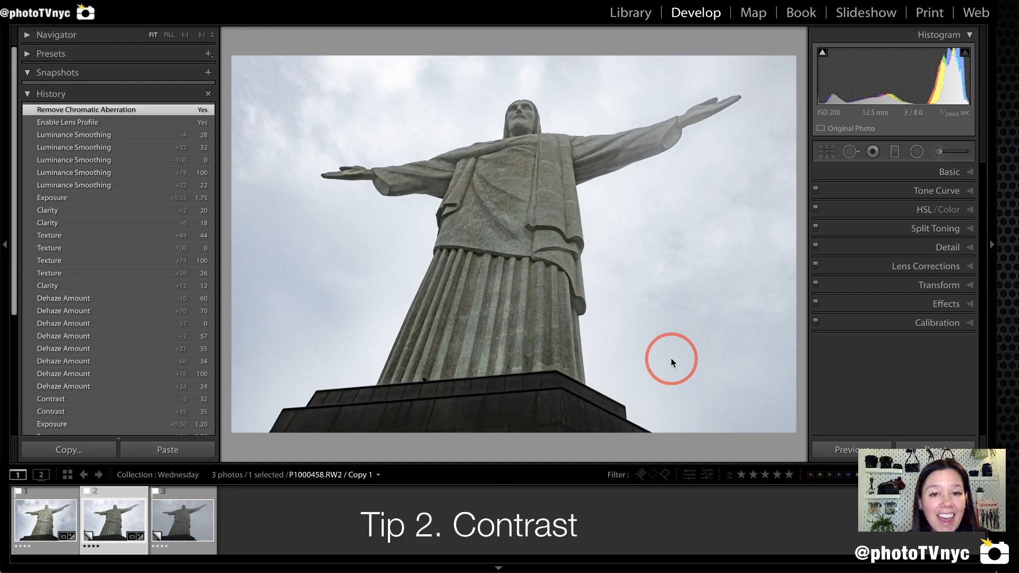
{"action": "left_click", "coordinate": [956, 174]}
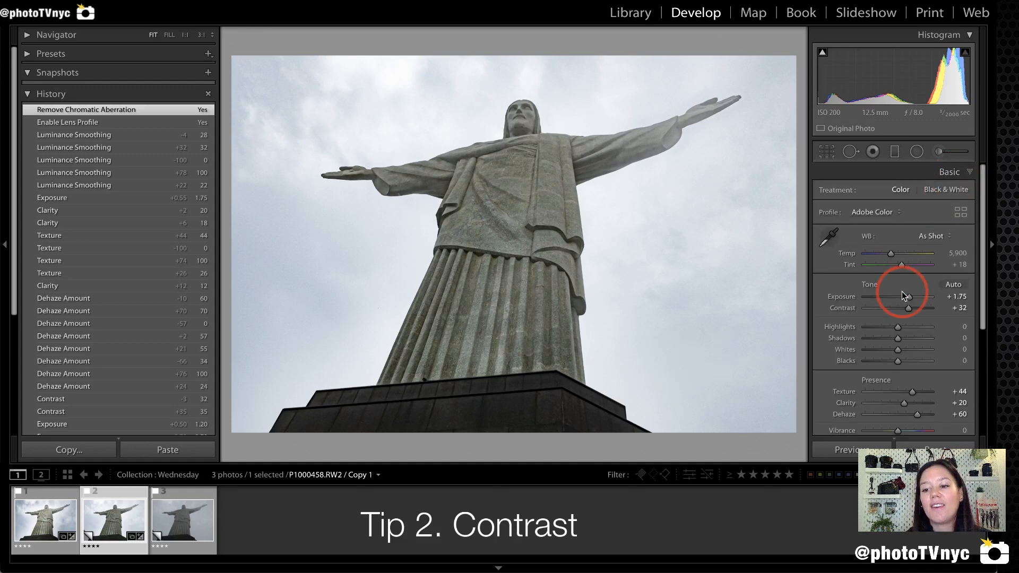
{"action": "scroll", "coordinate": [903, 313], "scroll_direction": "down", "scroll_amount": 1}
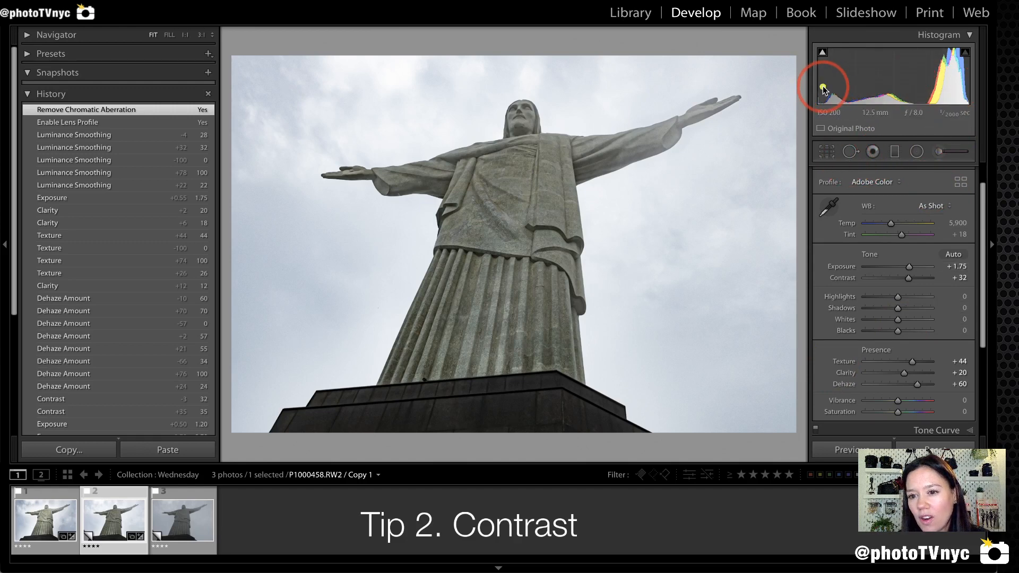
{"action": "mouse_move", "coordinate": [822, 88]}
{"action": "left_mouse_down"}
{"action": "mouse_move", "coordinate": [925, 38]}
{"action": "mouse_move", "coordinate": [962, 39]}
{"action": "mouse_move", "coordinate": [973, 85]}
{"action": "mouse_move", "coordinate": [970, 106]}
{"action": "mouse_move", "coordinate": [950, 111]}
{"action": "mouse_move", "coordinate": [815, 94]}
{"action": "left_mouse_up"}
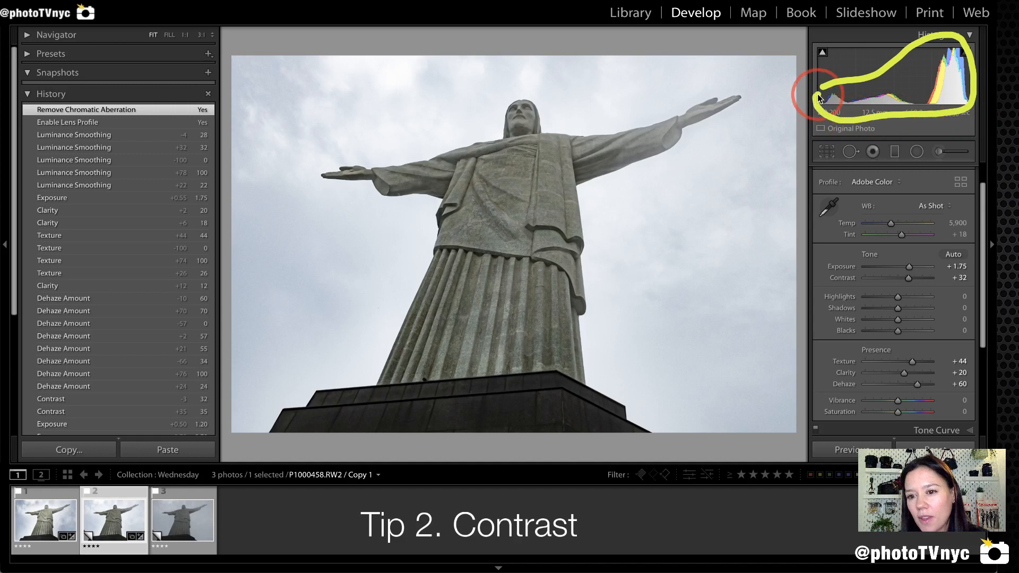
{"action": "left_click", "coordinate": [177, 531]}
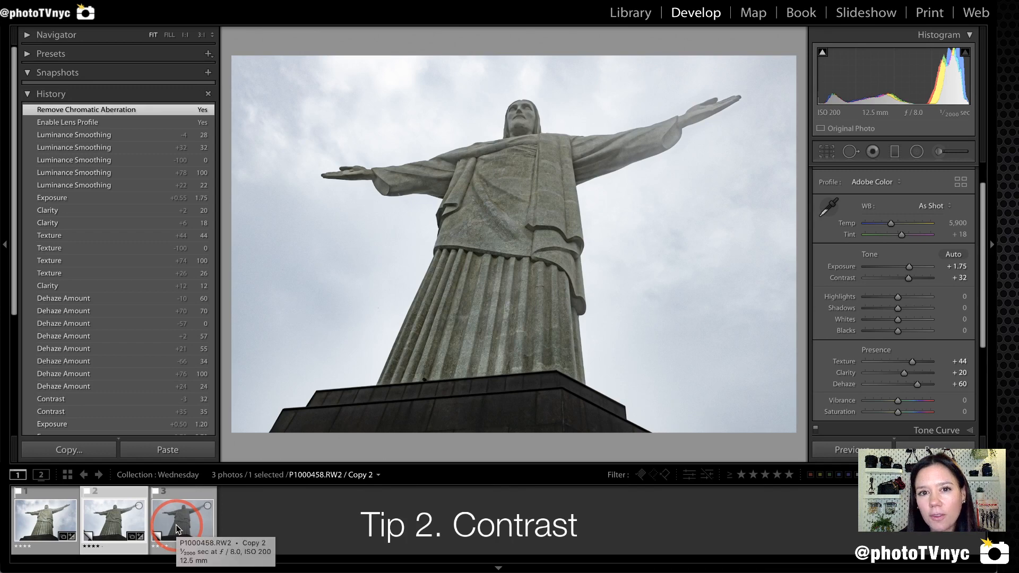
{"action": "left_click", "coordinate": [177, 530]}
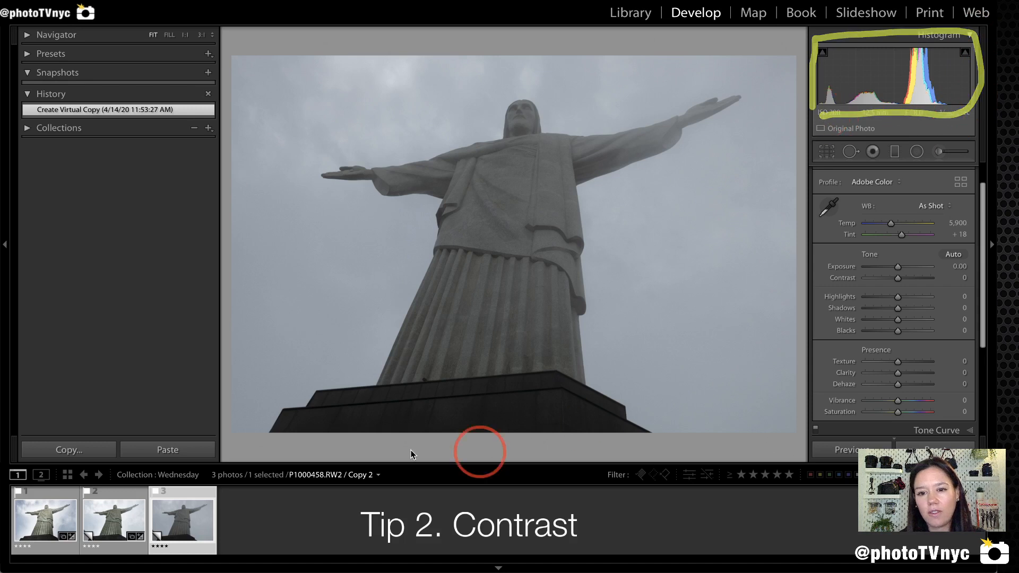
{"action": "left_click", "coordinate": [120, 517]}
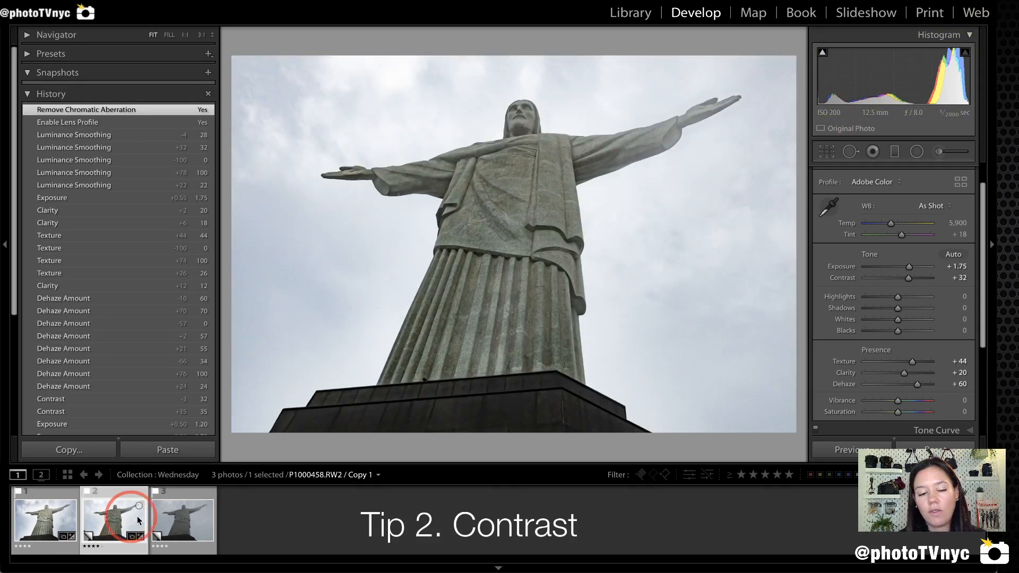
{"action": "left_click", "coordinate": [178, 518]}
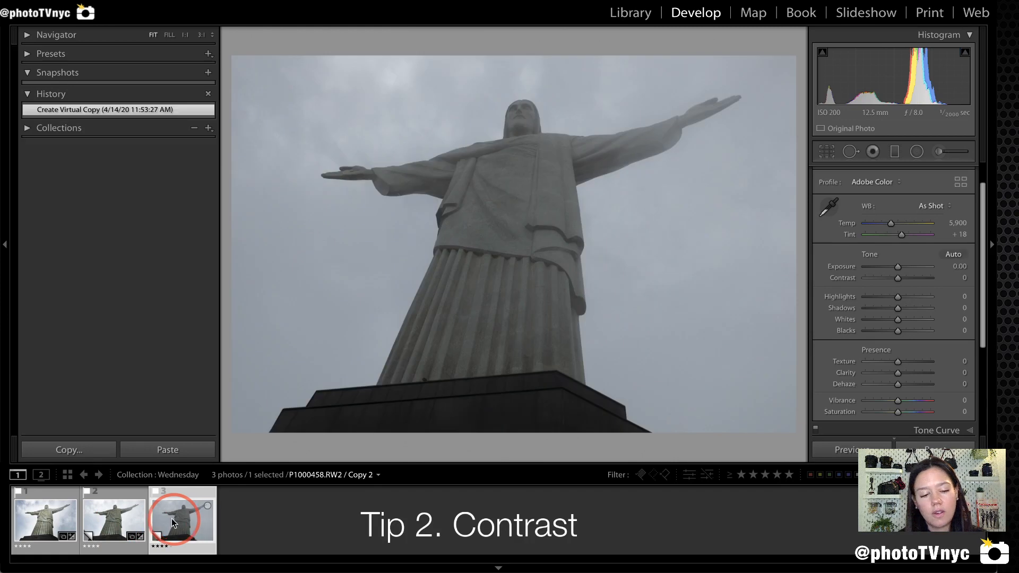
{"action": "left_click", "coordinate": [116, 528]}
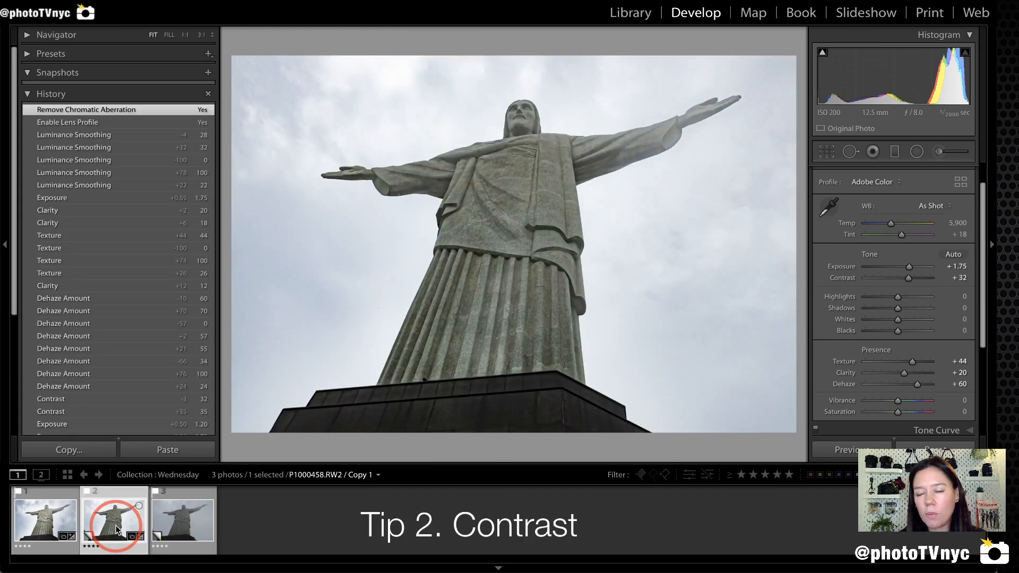
{"action": "left_click", "coordinate": [182, 519]}
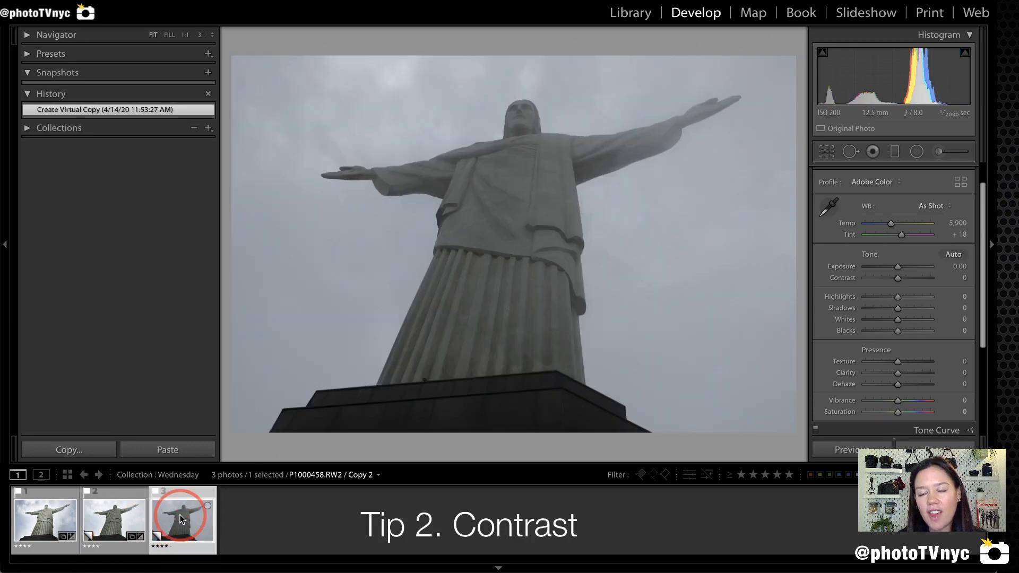
{"action": "left_click", "coordinate": [117, 518]}
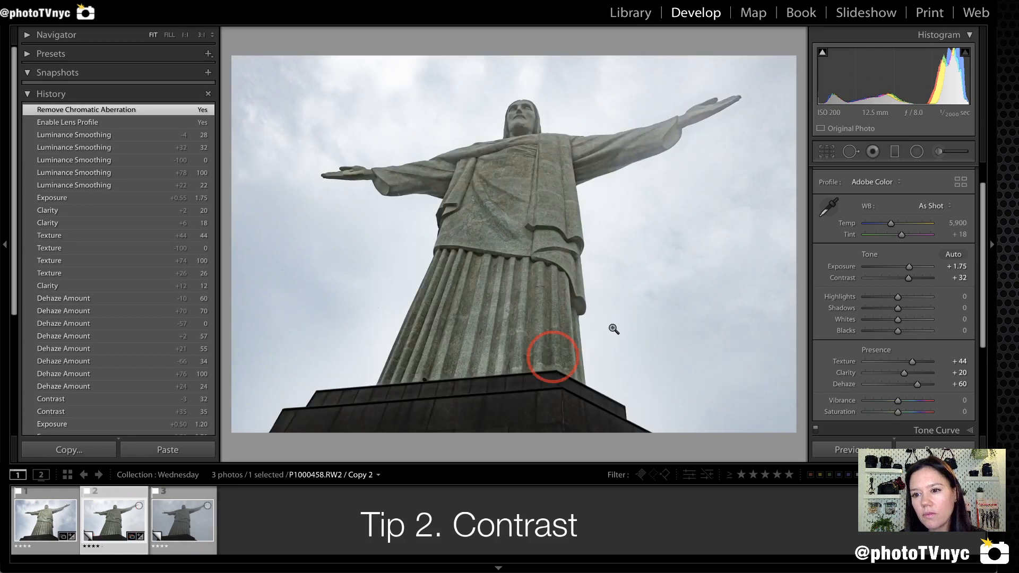
{"action": "mouse_move", "coordinate": [818, 93]}
{"action": "left_mouse_down"}
{"action": "mouse_move", "coordinate": [897, 80]}
{"action": "mouse_move", "coordinate": [917, 93]}
{"action": "mouse_move", "coordinate": [889, 109]}
{"action": "mouse_move", "coordinate": [815, 99]}
{"action": "left_mouse_up"}
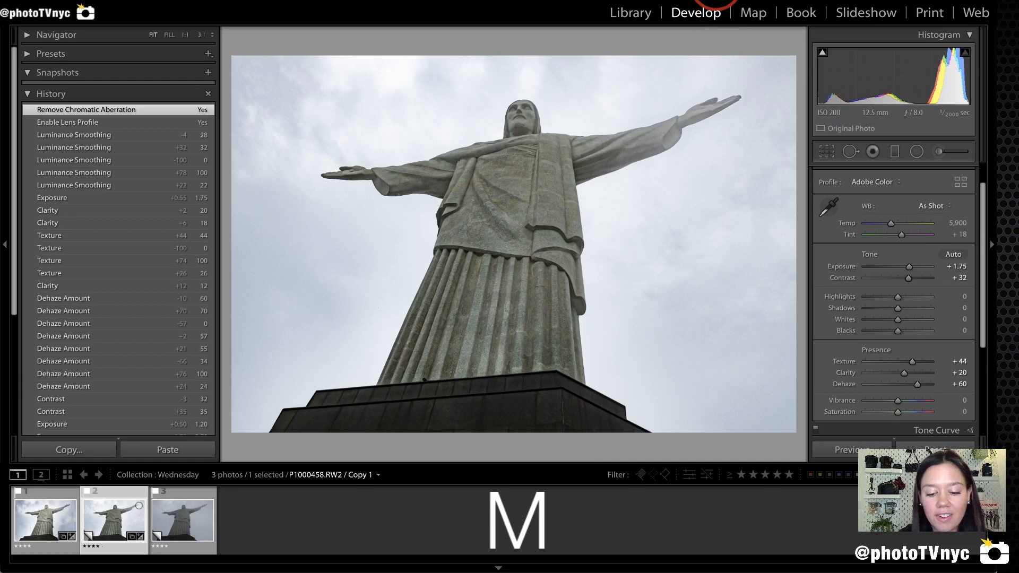
{"action": "key", "text": "m"}
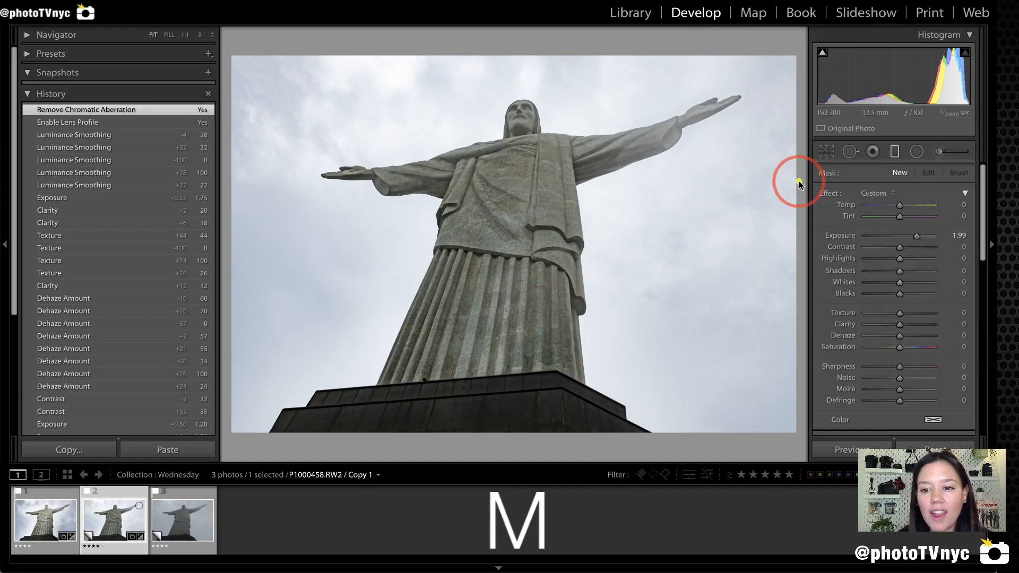
{"action": "mouse_move", "coordinate": [798, 138]}
{"action": "left_mouse_down"}
{"action": "mouse_move", "coordinate": [956, 215]}
{"action": "mouse_move", "coordinate": [945, 388]}
{"action": "mouse_move", "coordinate": [835, 419]}
{"action": "mouse_move", "coordinate": [799, 301]}
{"action": "mouse_move", "coordinate": [800, 176]}
{"action": "left_mouse_up"}
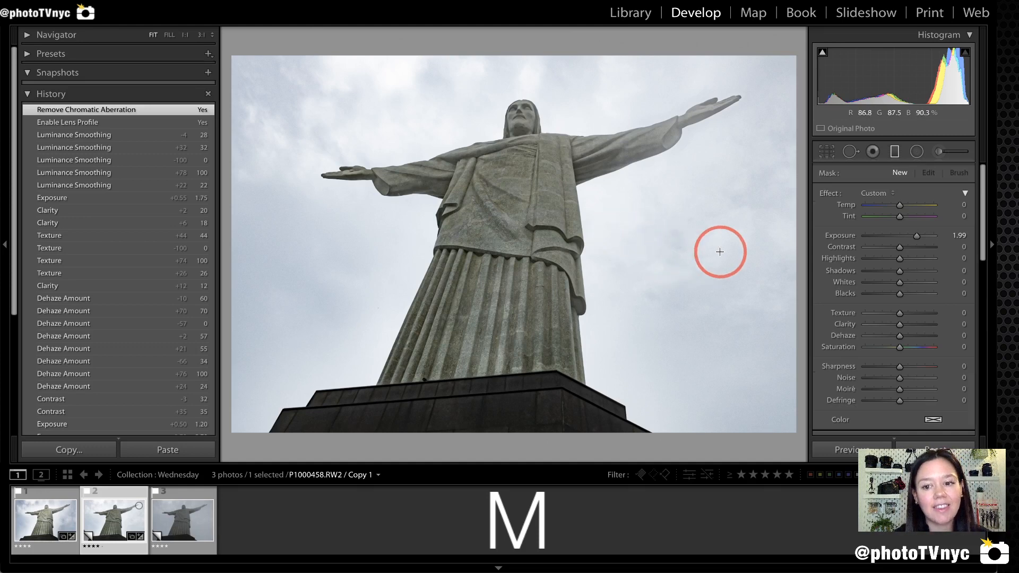
{"action": "key", "text": "m"}
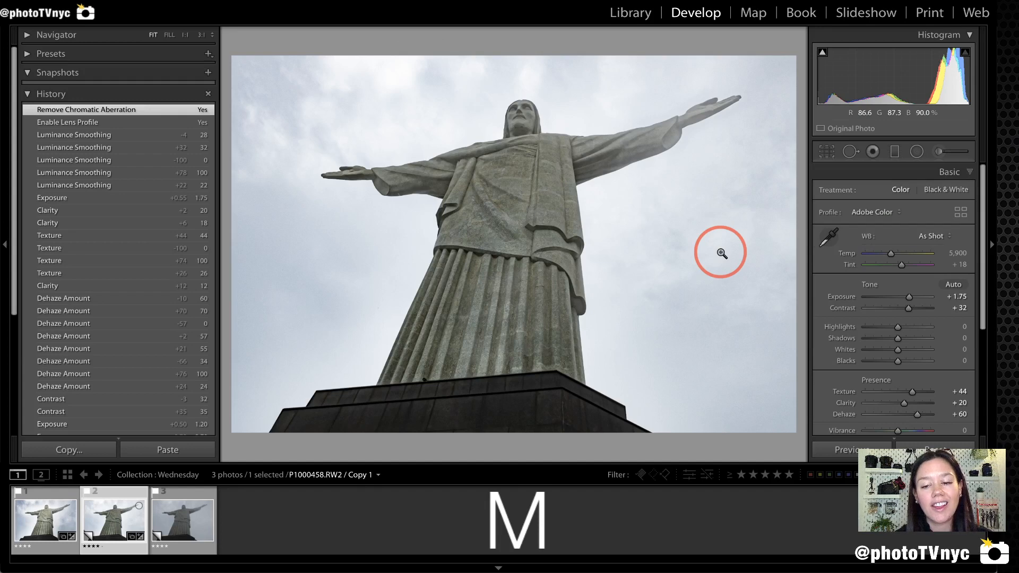
{"action": "mouse_move", "coordinate": [814, 204]}
{"action": "left_mouse_down"}
{"action": "mouse_move", "coordinate": [821, 168]}
{"action": "mouse_move", "coordinate": [953, 149]}
{"action": "mouse_move", "coordinate": [974, 166]}
{"action": "mouse_move", "coordinate": [984, 432]}
{"action": "mouse_move", "coordinate": [925, 446]}
{"action": "mouse_move", "coordinate": [819, 439]}
{"action": "mouse_move", "coordinate": [796, 197]}
{"action": "left_mouse_up"}
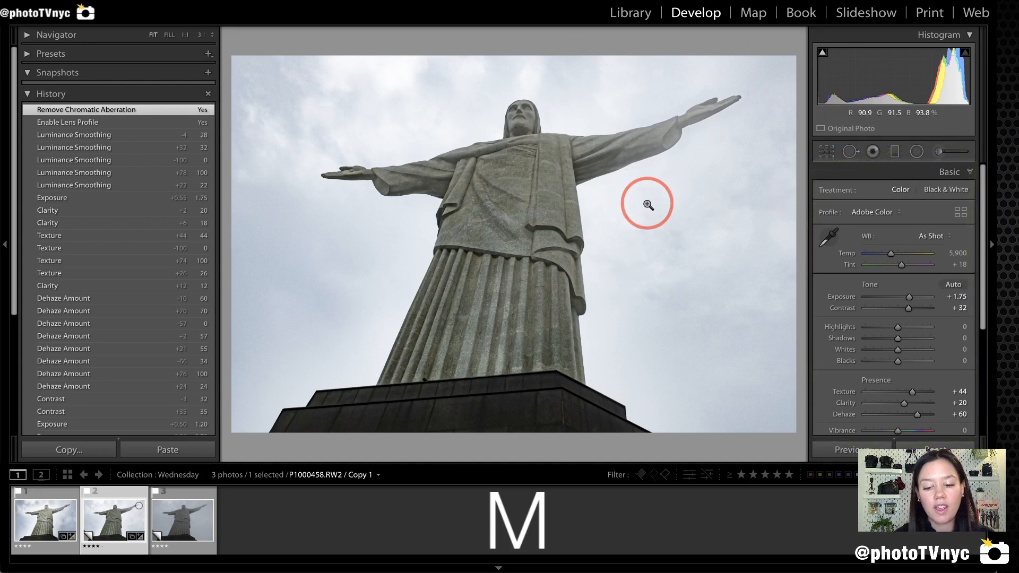
Step: Activate the Graduated Filter and, after trying Shadows −51, Texture 58, Clarity 56, Dehaze 60 and Saturation 38, reset all its effect sliders
{"action": "key", "text": "m"}
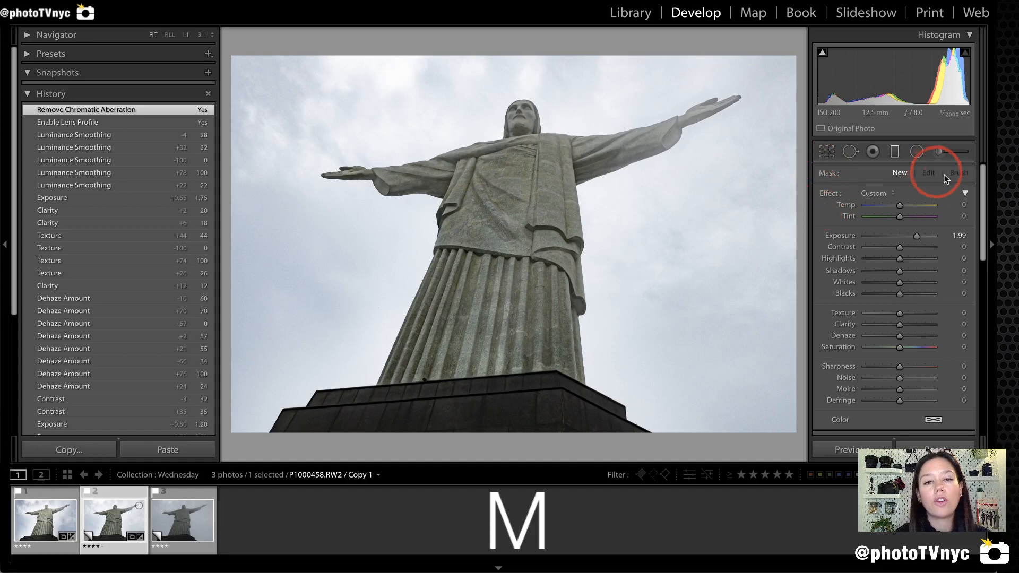
{"action": "double_click", "coordinate": [827, 193]}
{"action": "mouse_move", "coordinate": [812, 184]}
{"action": "left_mouse_down"}
{"action": "mouse_move", "coordinate": [864, 186]}
{"action": "mouse_move", "coordinate": [843, 223]}
{"action": "mouse_move", "coordinate": [807, 207]}
{"action": "mouse_move", "coordinate": [817, 179]}
{"action": "left_mouse_up"}
{"action": "key", "text": "ctrl+z"}
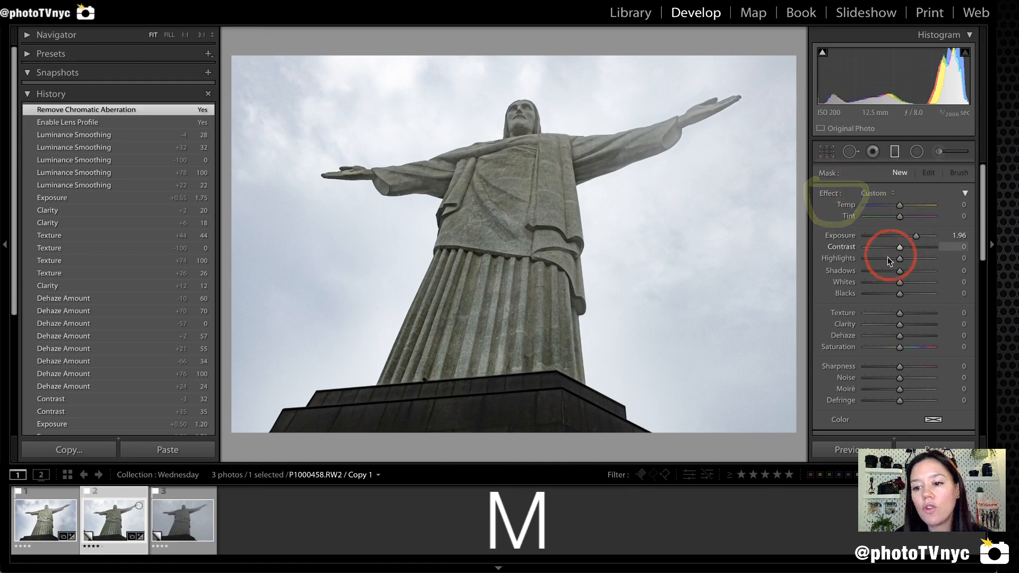
{"action": "left_click", "coordinate": [919, 313]}
{"action": "left_click", "coordinate": [918, 324]}
{"action": "left_click", "coordinate": [919, 335]}
{"action": "left_click", "coordinate": [913, 347]}
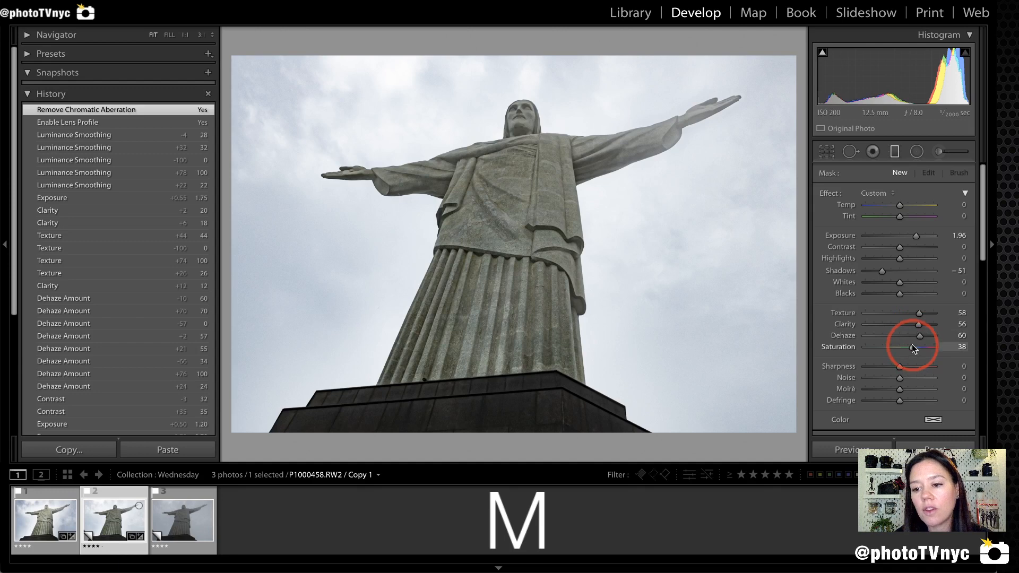
{"action": "mouse_move", "coordinate": [845, 291]}
{"action": "left_mouse_down"}
{"action": "mouse_move", "coordinate": [890, 225]}
{"action": "mouse_move", "coordinate": [936, 230]}
{"action": "mouse_move", "coordinate": [916, 275]}
{"action": "mouse_move", "coordinate": [940, 315]}
{"action": "mouse_move", "coordinate": [918, 364]}
{"action": "mouse_move", "coordinate": [861, 347]}
{"action": "mouse_move", "coordinate": [847, 300]}
{"action": "left_mouse_up"}
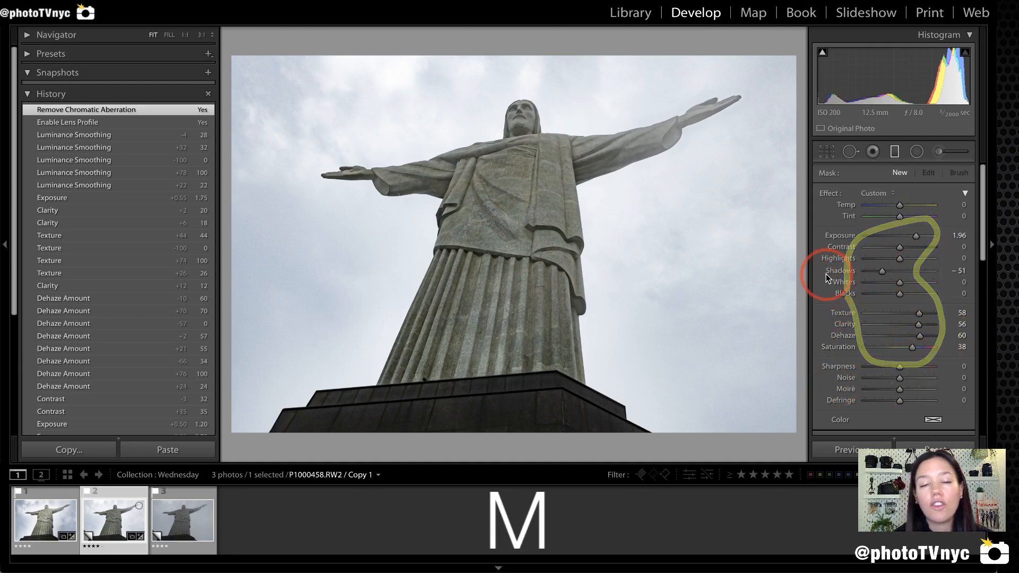
{"action": "double_click", "coordinate": [829, 194]}
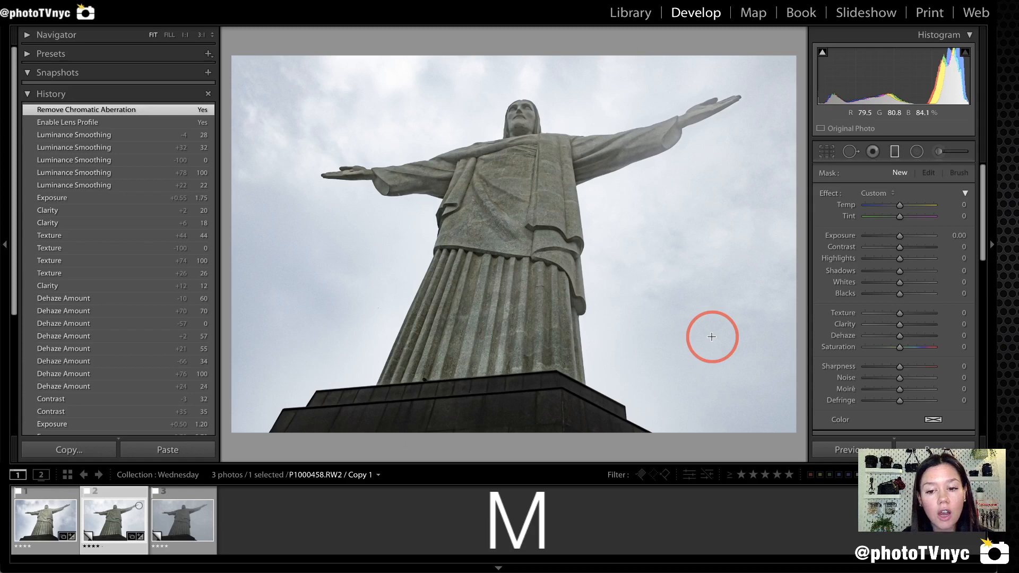
Step: Draw a diagonal graduated filter from the sky beneath the statue's raised arm towards its robe and show the mask overlay
{"action": "mouse_move", "coordinate": [605, 248]}
{"action": "left_mouse_down"}
{"action": "mouse_move", "coordinate": [612, 189]}
{"action": "mouse_move", "coordinate": [775, 103]}
{"action": "mouse_move", "coordinate": [797, 219]}
{"action": "mouse_move", "coordinate": [770, 392]}
{"action": "mouse_move", "coordinate": [567, 385]}
{"action": "mouse_move", "coordinate": [564, 227]}
{"action": "left_mouse_up"}
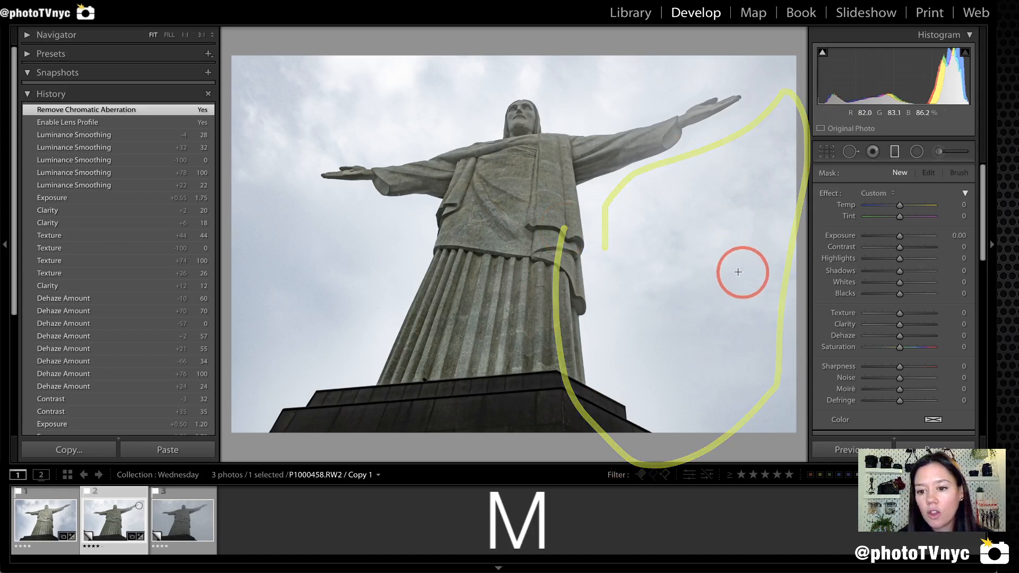
{"action": "mouse_move", "coordinate": [658, 266]}
{"action": "left_mouse_down"}
{"action": "mouse_move", "coordinate": [573, 216]}
{"action": "mouse_move", "coordinate": [562, 196]}
{"action": "left_mouse_up"}
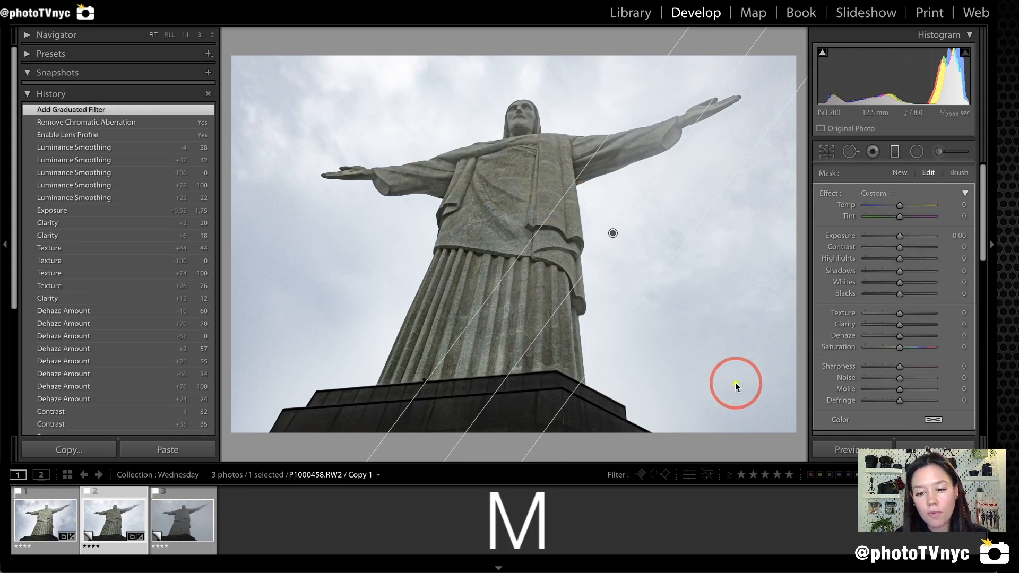
{"action": "mouse_move", "coordinate": [735, 383]}
{"action": "left_mouse_down"}
{"action": "mouse_move", "coordinate": [565, 224]}
{"action": "mouse_move", "coordinate": [556, 300]}
{"action": "mouse_move", "coordinate": [599, 221]}
{"action": "left_mouse_up"}
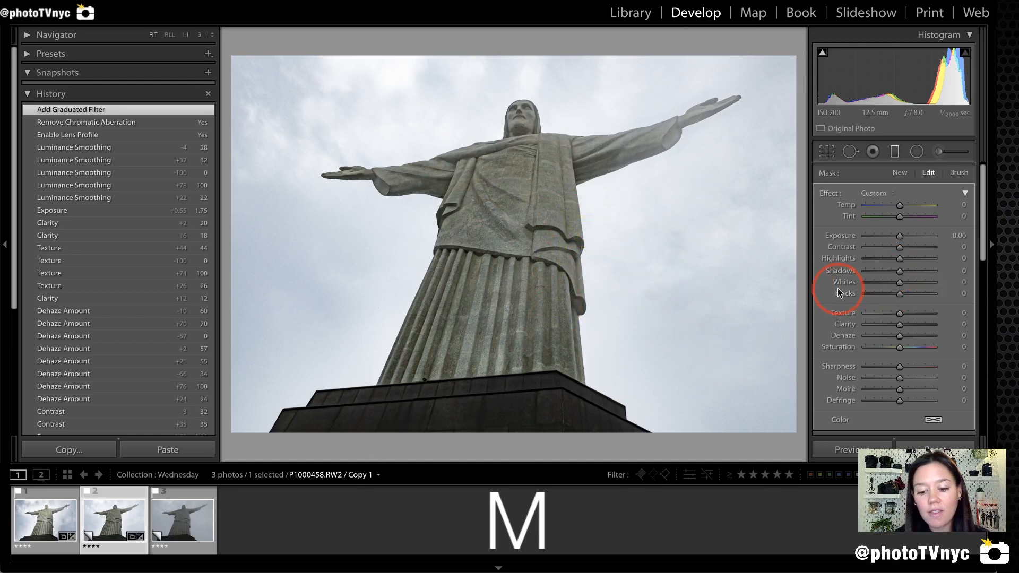
{"action": "key", "text": "o"}
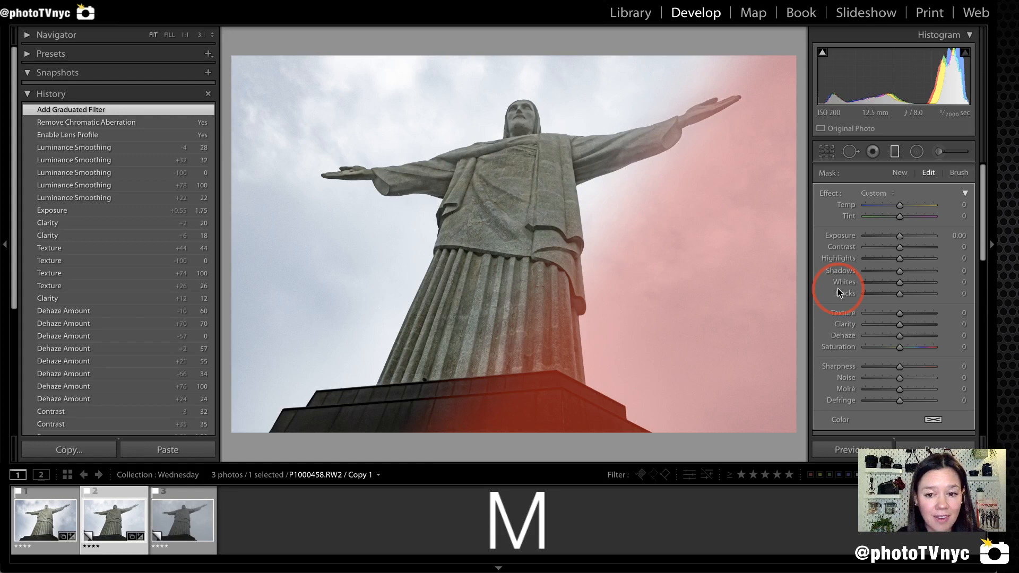
Step: Adjust the graduated filter's transition to a wide, soft fade between the robe and the bright sky, and hide the mask overlay
{"action": "left_click_drag", "start_coordinate": [566, 194], "coordinate": [633, 260]}
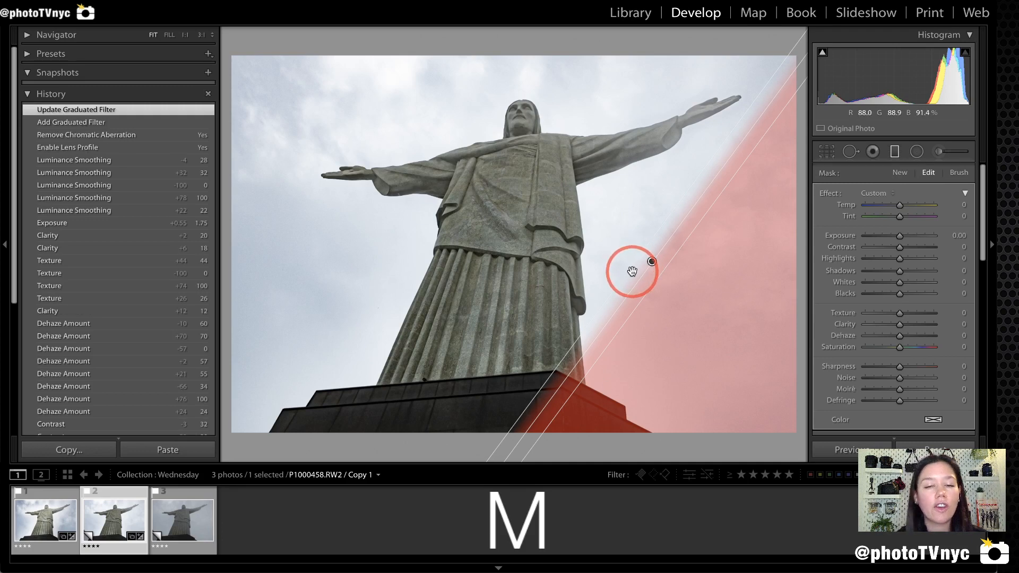
{"action": "left_click_drag", "start_coordinate": [632, 272], "coordinate": [542, 196]}
{"action": "left_click_drag", "start_coordinate": [659, 272], "coordinate": [692, 301]}
{"action": "left_click", "coordinate": [523, 197]}
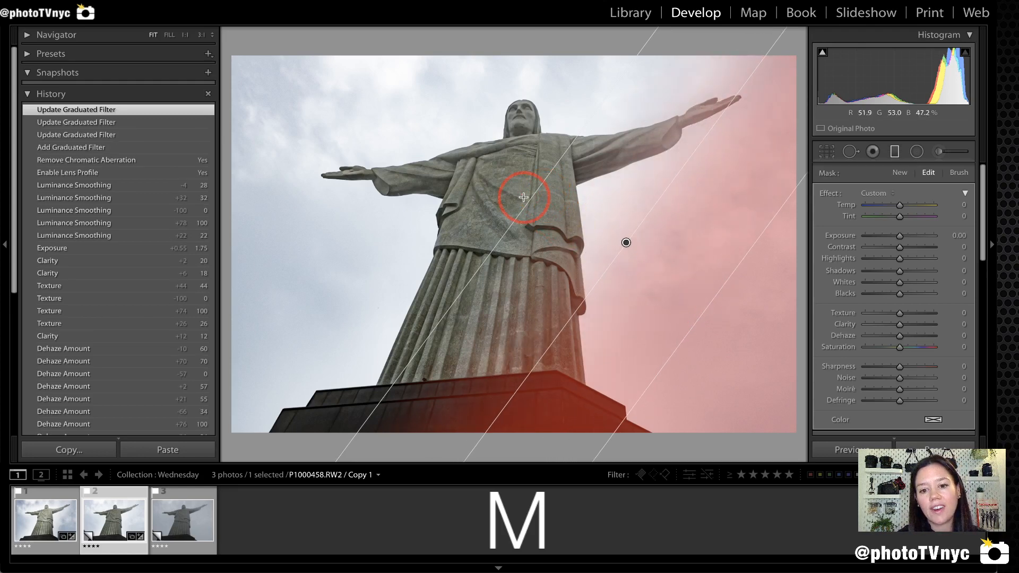
{"action": "left_click_drag", "start_coordinate": [529, 202], "coordinate": [569, 221]}
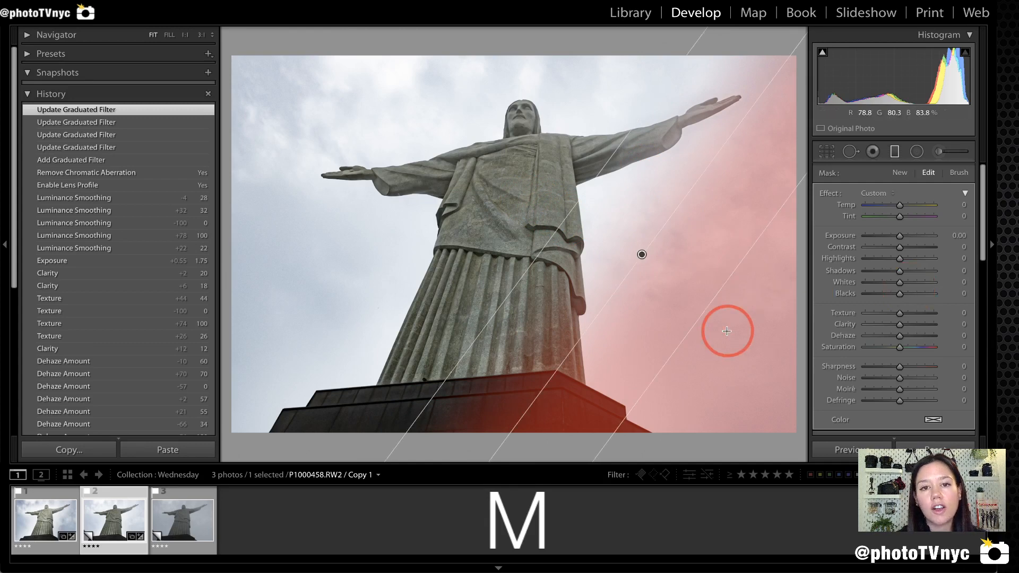
{"action": "key", "text": "o"}
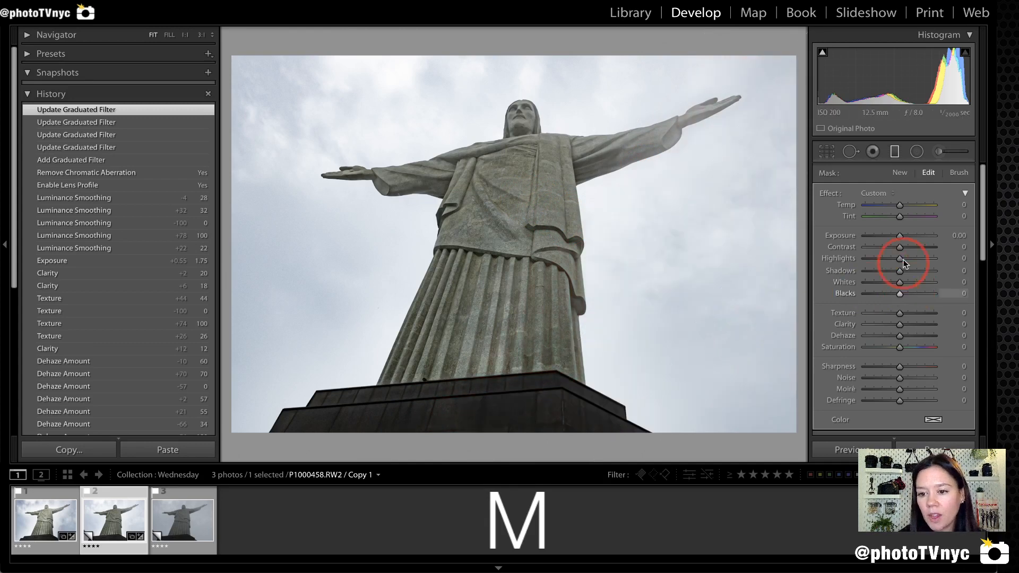
Step: Try an Exposure of −4.00 for the graduated filter, reset it, and set it to −1.02
{"action": "left_click_drag", "start_coordinate": [899, 236], "coordinate": [894, 237]}
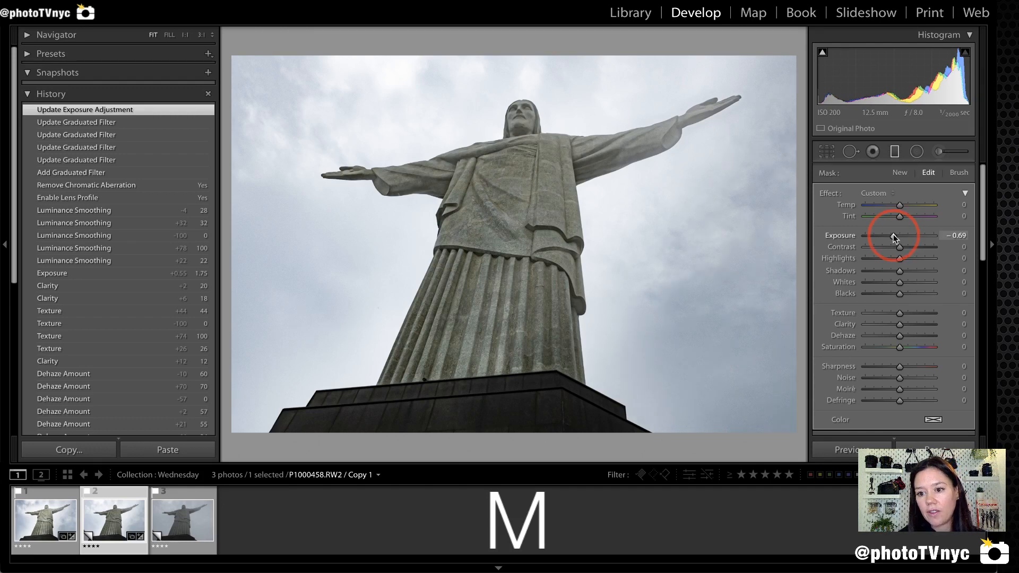
{"action": "left_click_drag", "start_coordinate": [894, 238], "coordinate": [824, 237]}
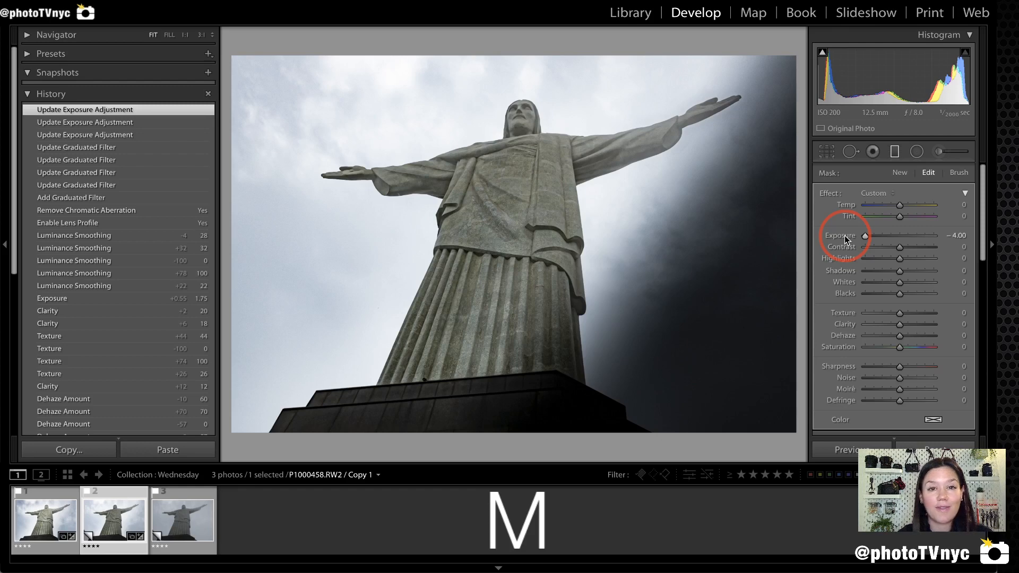
{"action": "double_click", "coordinate": [845, 237]}
{"action": "left_click_drag", "start_coordinate": [899, 237], "coordinate": [889, 238]}
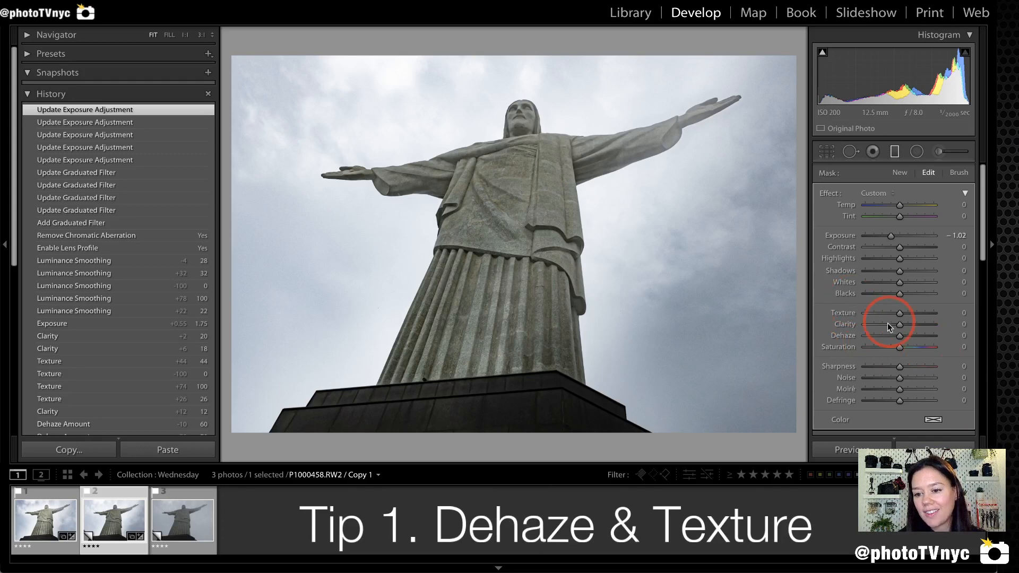
Step: Set the graduated filter's Dehaze to 15, and shift the gradient slightly up towards the statue and rotate it a little
{"action": "mouse_move", "coordinate": [864, 321]}
{"action": "left_mouse_down"}
{"action": "mouse_move", "coordinate": [823, 323]}
{"action": "mouse_move", "coordinate": [824, 345]}
{"action": "mouse_move", "coordinate": [944, 338]}
{"action": "mouse_move", "coordinate": [911, 322]}
{"action": "mouse_move", "coordinate": [867, 322]}
{"action": "mouse_move", "coordinate": [893, 334]}
{"action": "left_mouse_up"}
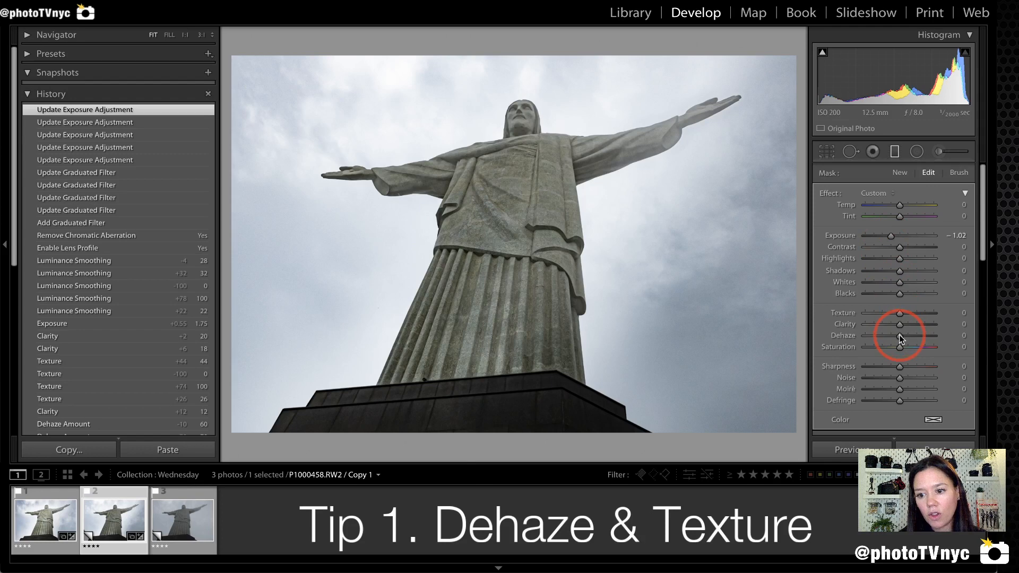
{"action": "left_click_drag", "start_coordinate": [898, 334], "coordinate": [904, 337]}
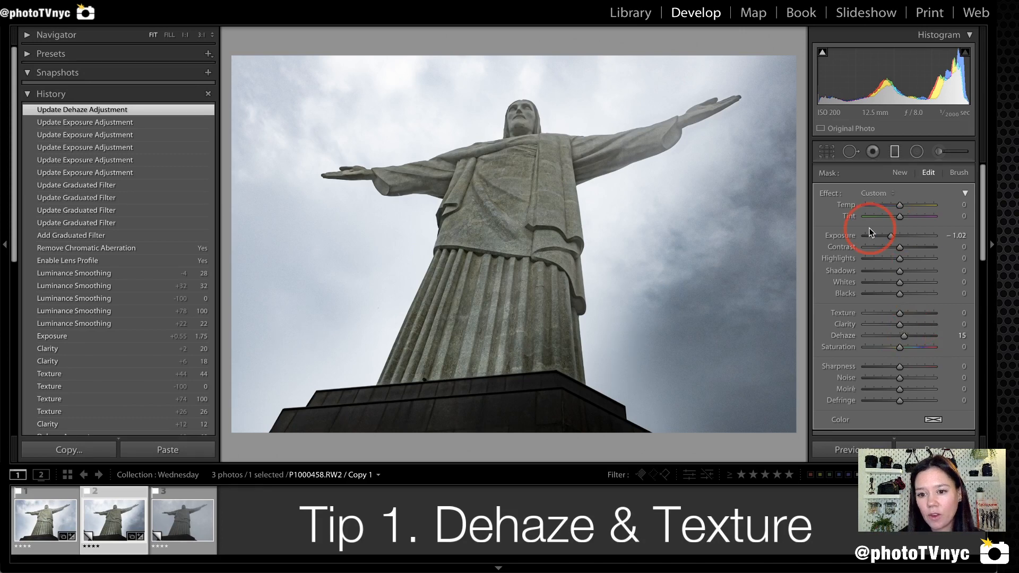
{"action": "left_click_drag", "start_coordinate": [643, 256], "coordinate": [627, 230]}
{"action": "mouse_move", "coordinate": [763, 47]}
{"action": "left_mouse_down"}
{"action": "mouse_move", "coordinate": [735, 26]}
{"action": "mouse_move", "coordinate": [798, 75]}
{"action": "mouse_move", "coordinate": [846, 40]}
{"action": "mouse_move", "coordinate": [748, 34]}
{"action": "left_mouse_up"}
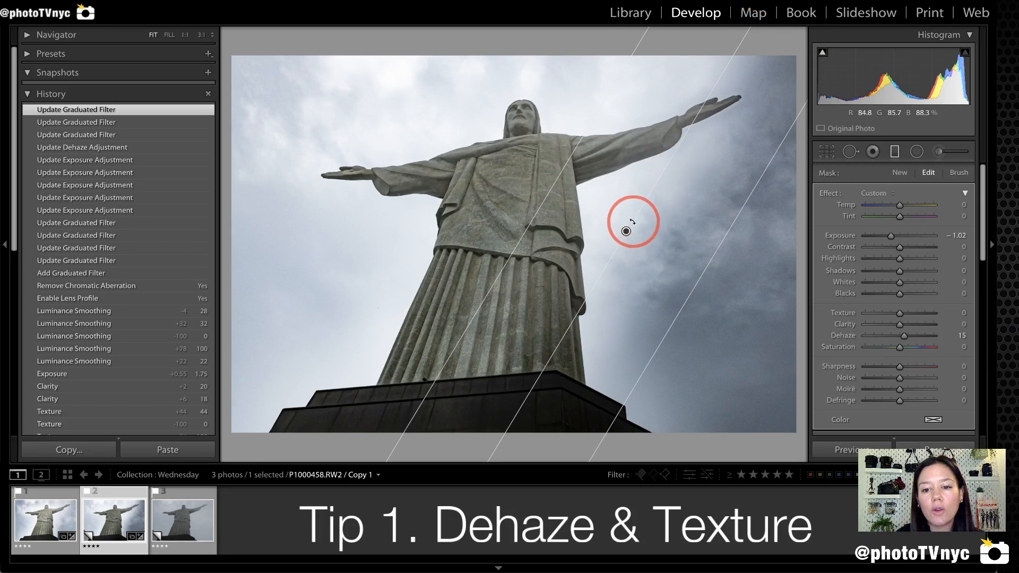
Step: Reposition the graduated filter in the sky beneath the raised arm, fine-tune its angle and fade, and set its Exposure to −0.78
{"action": "left_click_drag", "start_coordinate": [631, 222], "coordinate": [626, 230]}
{"action": "mouse_move", "coordinate": [727, 45]}
{"action": "left_mouse_down"}
{"action": "mouse_move", "coordinate": [794, 52]}
{"action": "mouse_move", "coordinate": [757, 42]}
{"action": "mouse_move", "coordinate": [766, 69]}
{"action": "mouse_move", "coordinate": [757, 64]}
{"action": "left_mouse_up"}
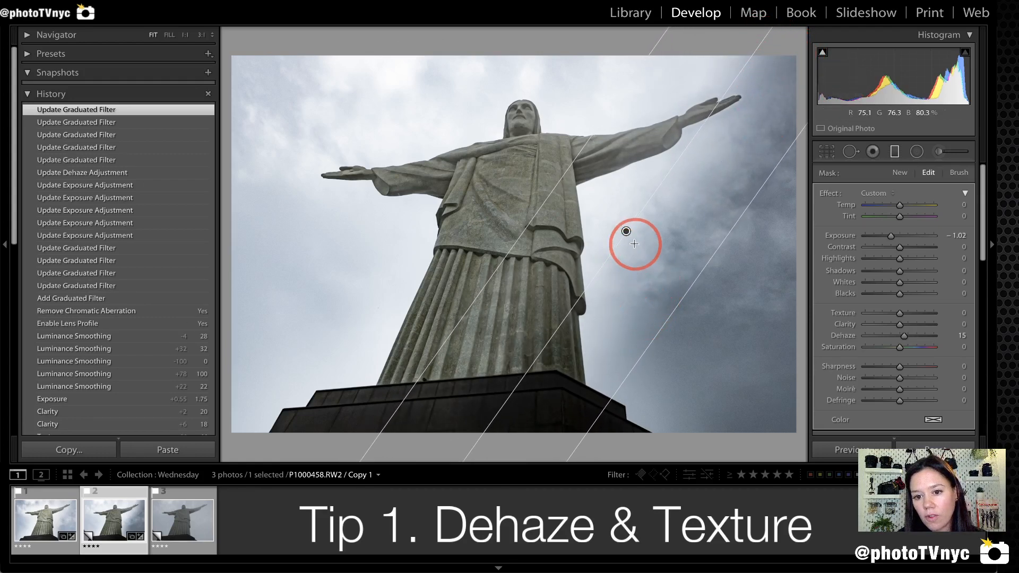
{"action": "left_click_drag", "start_coordinate": [627, 233], "coordinate": [643, 243]}
{"action": "left_click_drag", "start_coordinate": [727, 270], "coordinate": [755, 286]}
{"action": "left_click", "coordinate": [657, 253]}
{"action": "left_click_drag", "start_coordinate": [658, 255], "coordinate": [641, 253]}
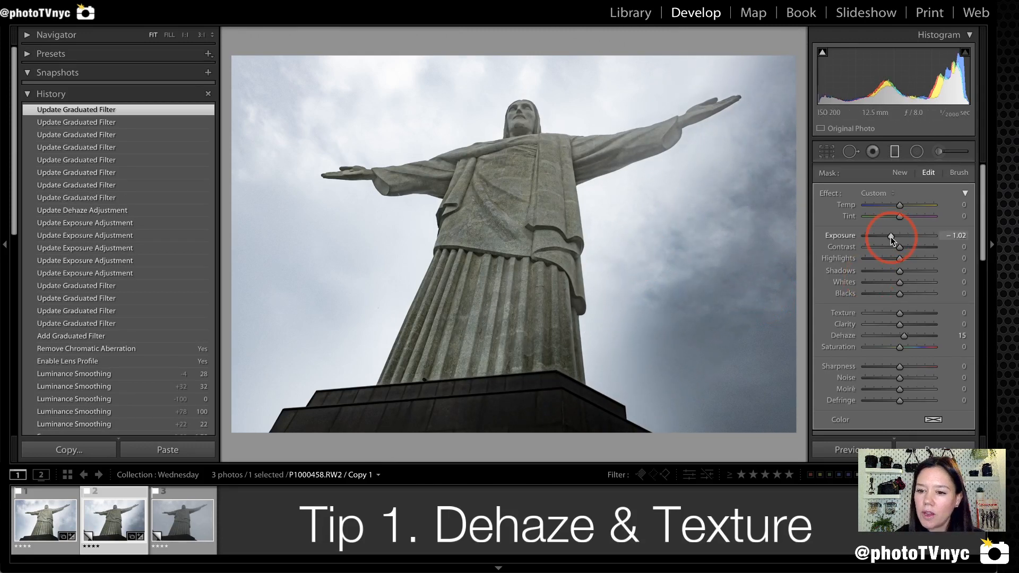
{"action": "left_click_drag", "start_coordinate": [890, 237], "coordinate": [894, 235]}
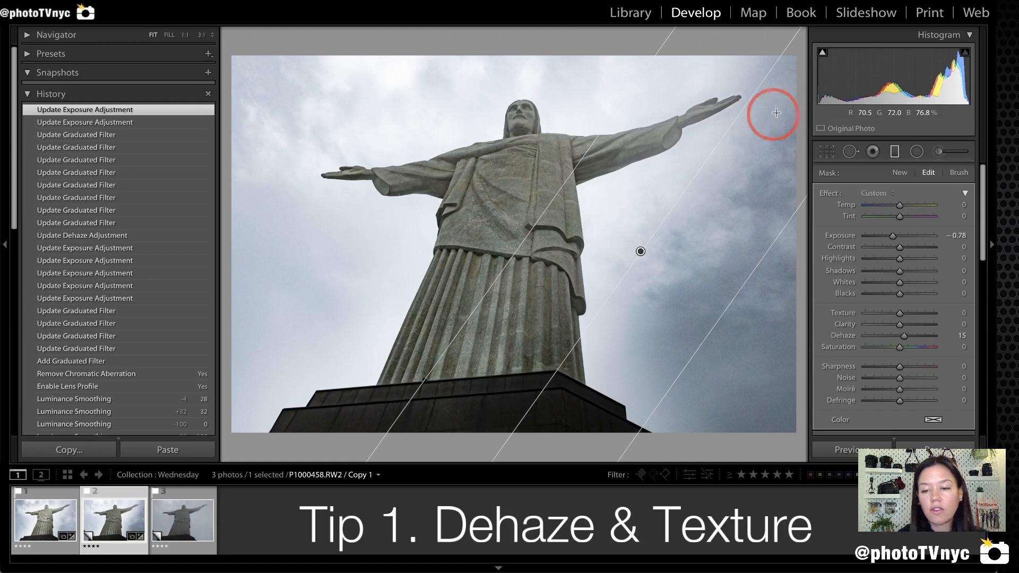
Step: Draw a second diagonal graduated filter with the same settings from the upper-left sky across the outstretched hand towards the statue's waist
{"action": "mouse_move", "coordinate": [787, 85]}
{"action": "left_mouse_down"}
{"action": "mouse_move", "coordinate": [761, 88]}
{"action": "mouse_move", "coordinate": [657, 162]}
{"action": "mouse_move", "coordinate": [617, 240]}
{"action": "mouse_move", "coordinate": [625, 313]}
{"action": "left_mouse_up"}
{"action": "mouse_move", "coordinate": [725, 353]}
{"action": "left_mouse_down"}
{"action": "mouse_move", "coordinate": [770, 328]}
{"action": "mouse_move", "coordinate": [785, 80]}
{"action": "left_mouse_up"}
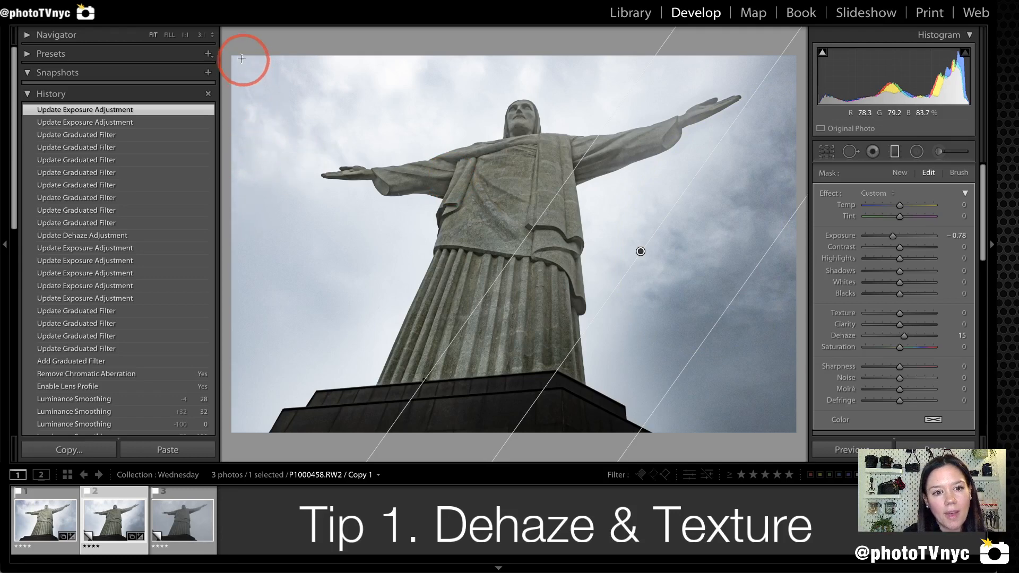
{"action": "mouse_move", "coordinate": [257, 93]}
{"action": "left_mouse_down"}
{"action": "mouse_move", "coordinate": [401, 218]}
{"action": "mouse_move", "coordinate": [396, 158]}
{"action": "left_mouse_up"}
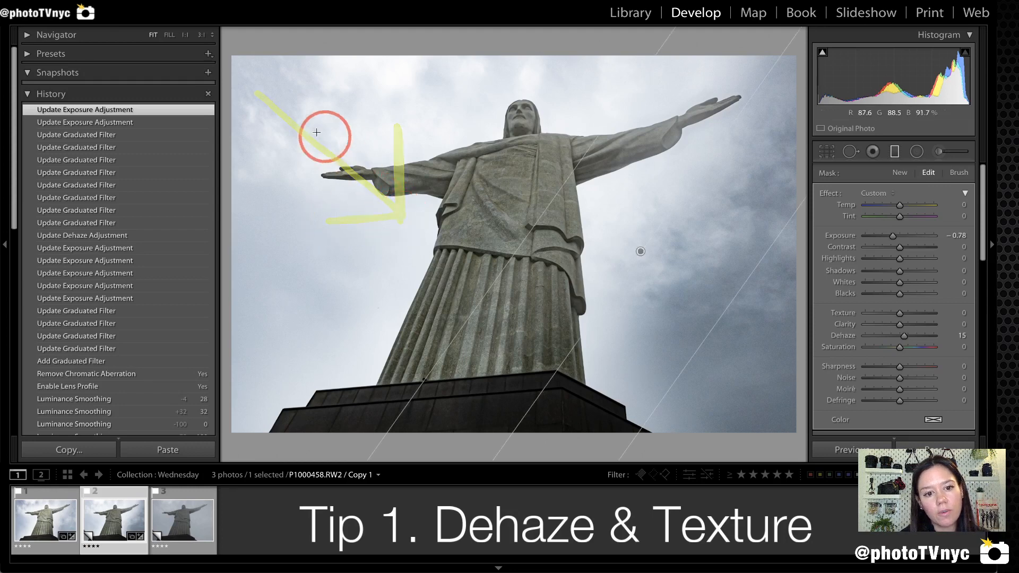
{"action": "left_click_drag", "start_coordinate": [286, 111], "coordinate": [474, 239]}
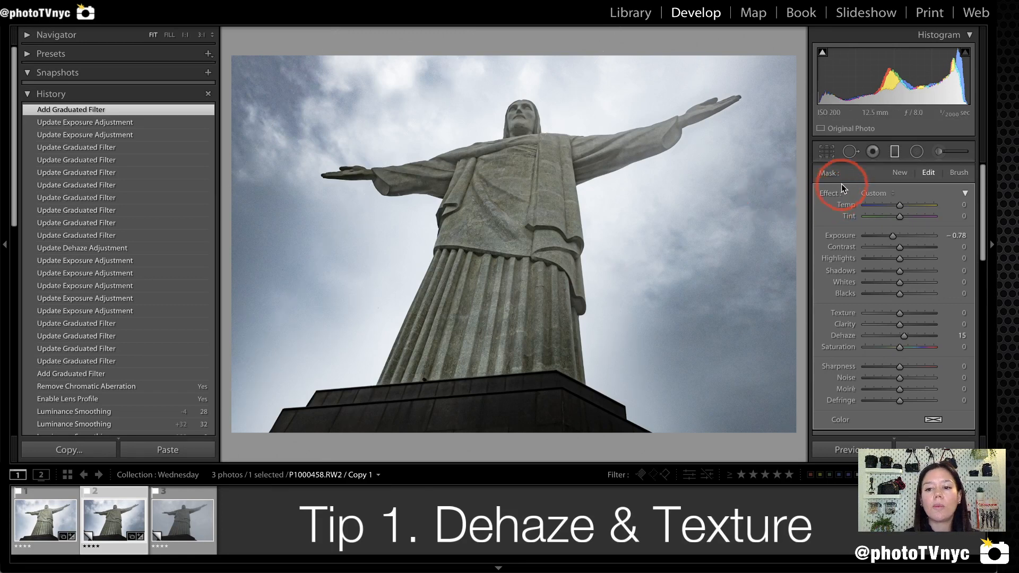
Step: Decline the Dictation prompt so that it does not ask again
{"action": "mouse_move", "coordinate": [841, 184]}
{"action": "left_mouse_down"}
{"action": "mouse_move", "coordinate": [822, 178]}
{"action": "mouse_move", "coordinate": [810, 190]}
{"action": "mouse_move", "coordinate": [837, 207]}
{"action": "mouse_move", "coordinate": [832, 181]}
{"action": "left_mouse_up"}
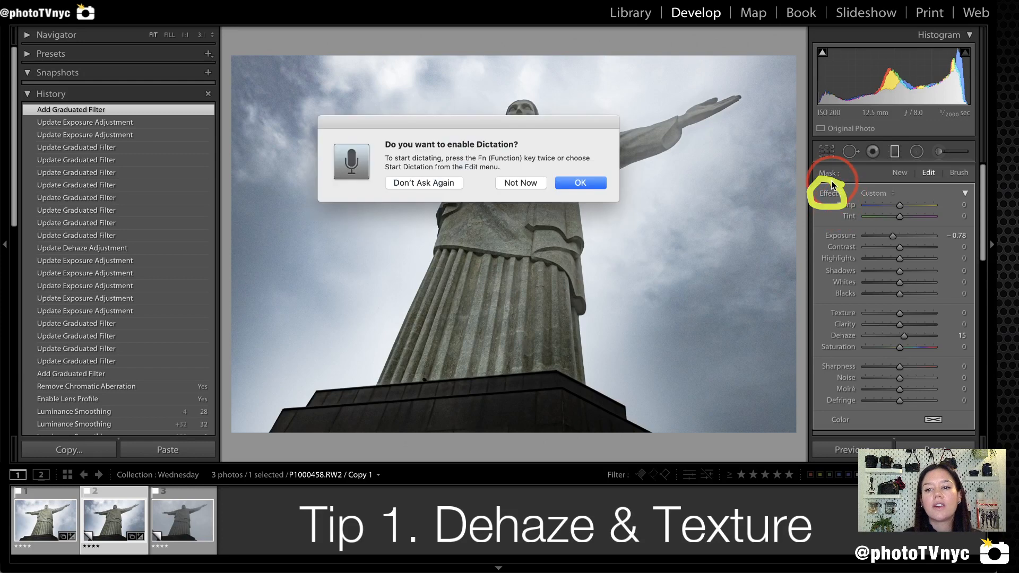
{"action": "left_click", "coordinate": [429, 181]}
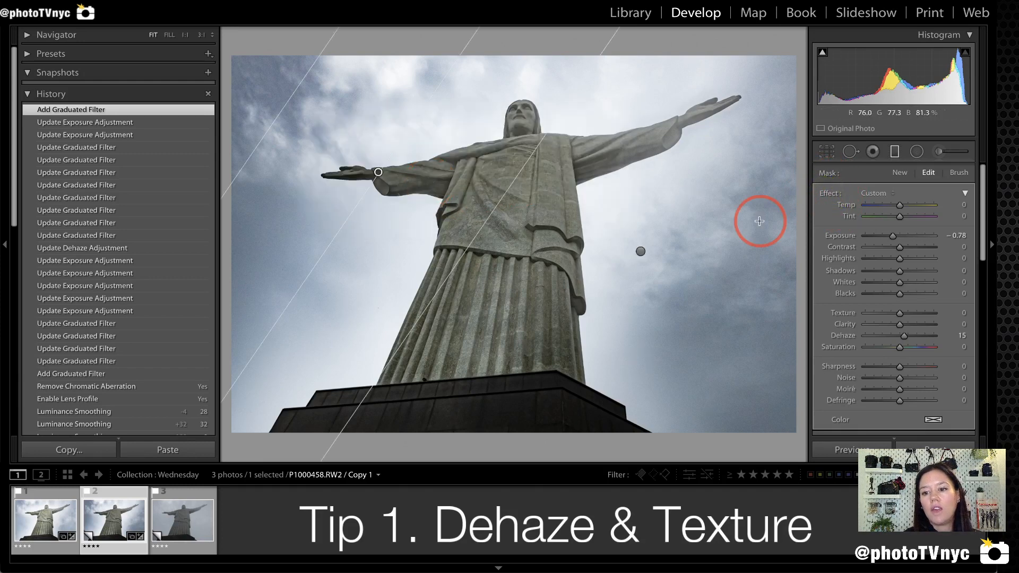
{"action": "mouse_move", "coordinate": [837, 179]}
{"action": "left_mouse_down"}
{"action": "mouse_move", "coordinate": [816, 187]}
{"action": "mouse_move", "coordinate": [826, 206]}
{"action": "mouse_move", "coordinate": [836, 186]}
{"action": "left_mouse_up"}
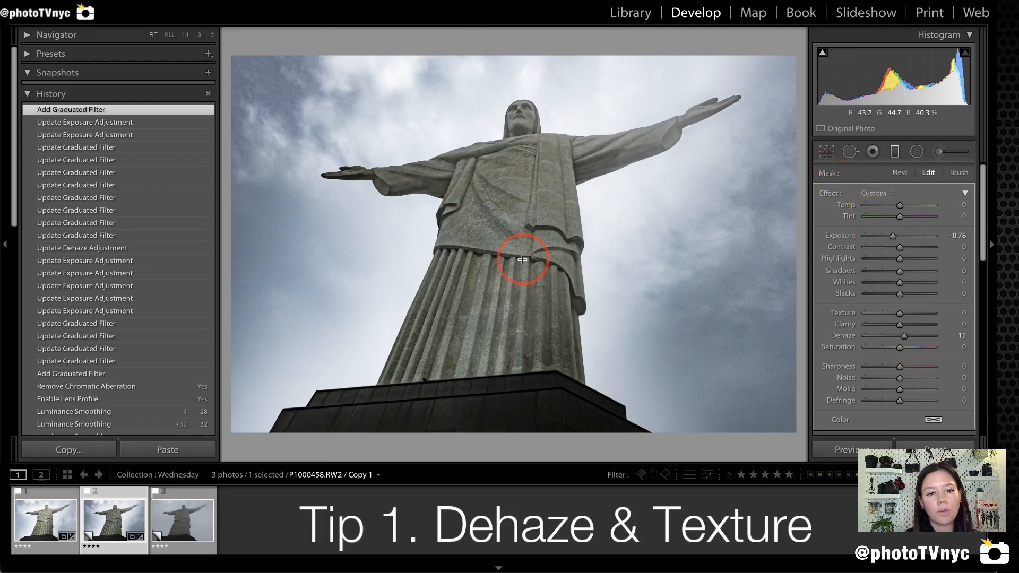
Step: Move the second graduated filter into the sky beneath the left-hand arm and rotate it slightly so it runs diagonally across the robe
{"action": "left_click_drag", "start_coordinate": [378, 172], "coordinate": [331, 257]}
{"action": "left_click_drag", "start_coordinate": [471, 57], "coordinate": [452, 42]}
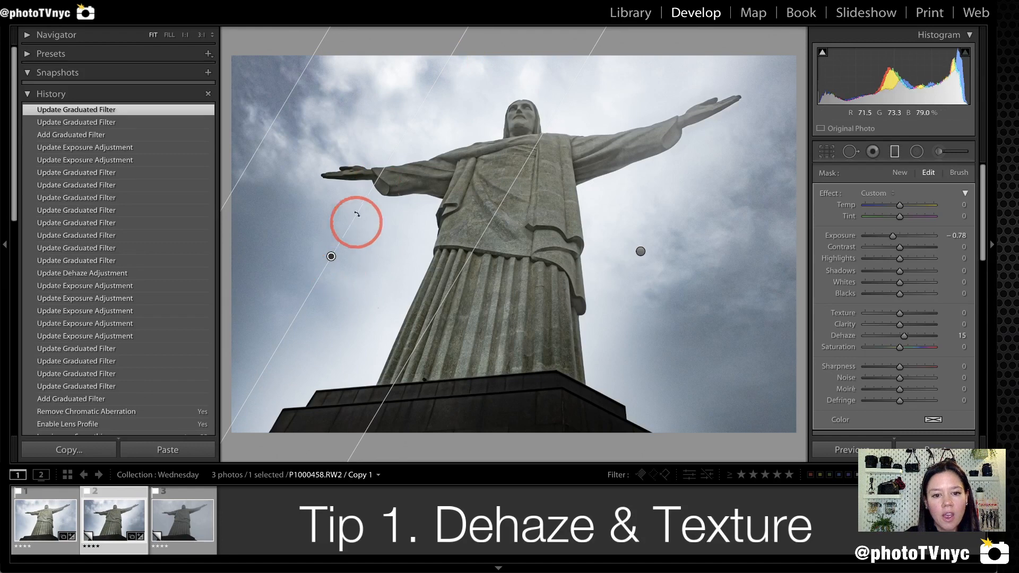
{"action": "mouse_move", "coordinate": [378, 157]}
{"action": "left_mouse_down"}
{"action": "mouse_move", "coordinate": [321, 156]}
{"action": "mouse_move", "coordinate": [303, 183]}
{"action": "mouse_move", "coordinate": [366, 192]}
{"action": "mouse_move", "coordinate": [390, 209]}
{"action": "mouse_move", "coordinate": [420, 202]}
{"action": "mouse_move", "coordinate": [419, 177]}
{"action": "mouse_move", "coordinate": [337, 141]}
{"action": "left_mouse_up"}
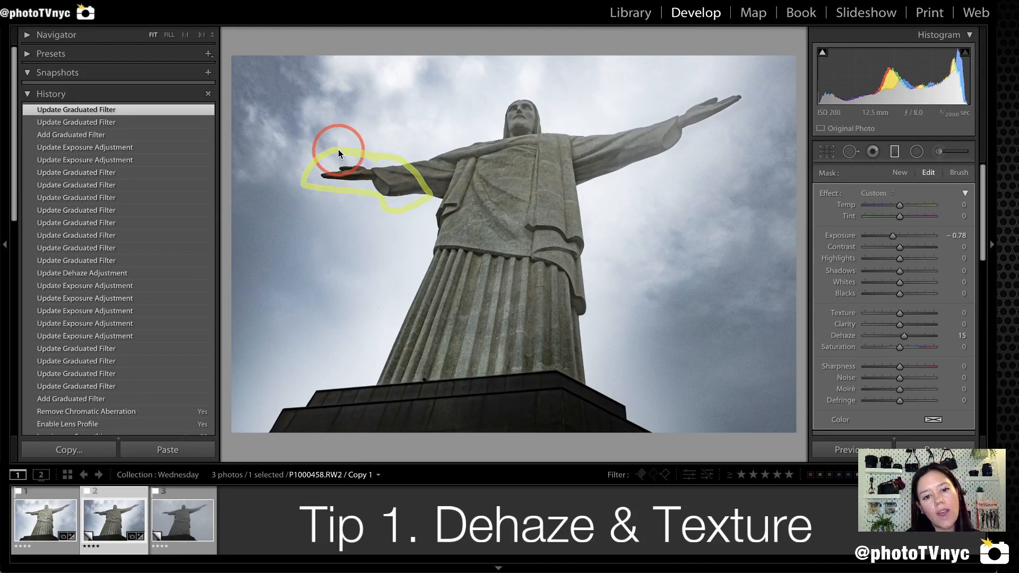
{"action": "left_click_drag", "start_coordinate": [331, 256], "coordinate": [293, 213]}
{"action": "left_click_drag", "start_coordinate": [284, 209], "coordinate": [317, 270]}
{"action": "left_click_drag", "start_coordinate": [432, 68], "coordinate": [455, 74]}
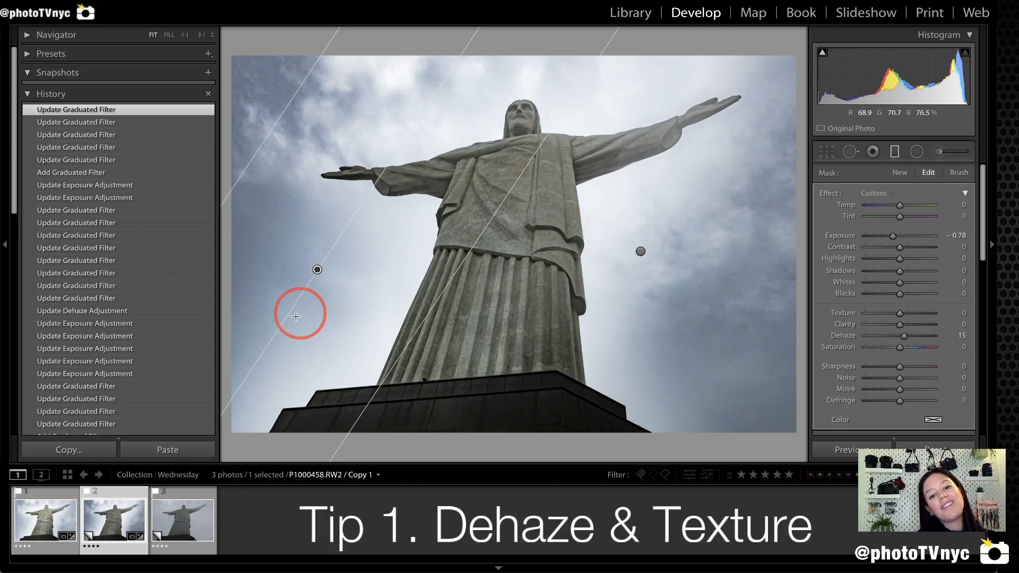
Step: Examine the mask overlay of both graduated filters, and hide the overlay again
{"action": "key", "text": "o"}
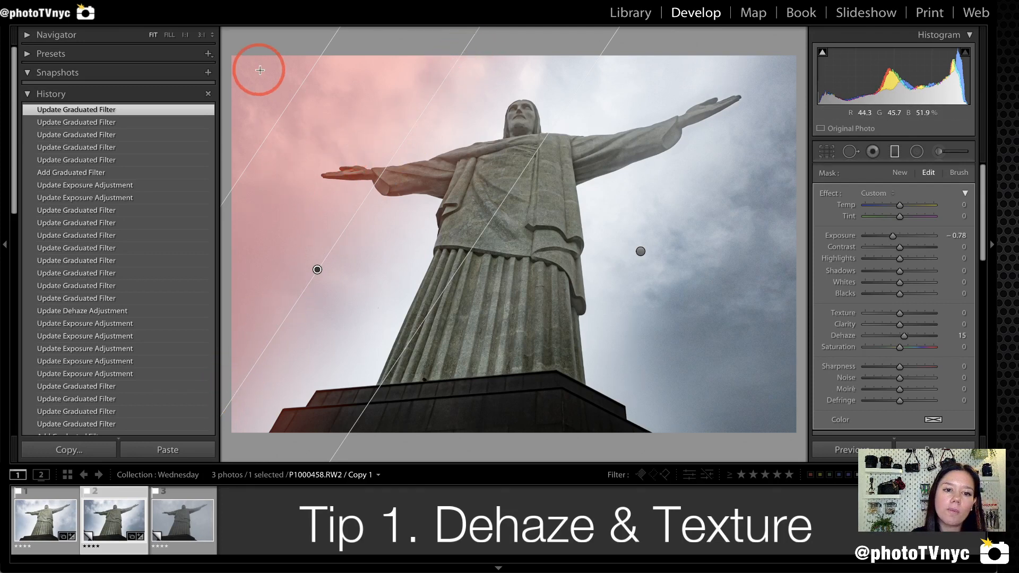
{"action": "left_click", "coordinate": [641, 252]}
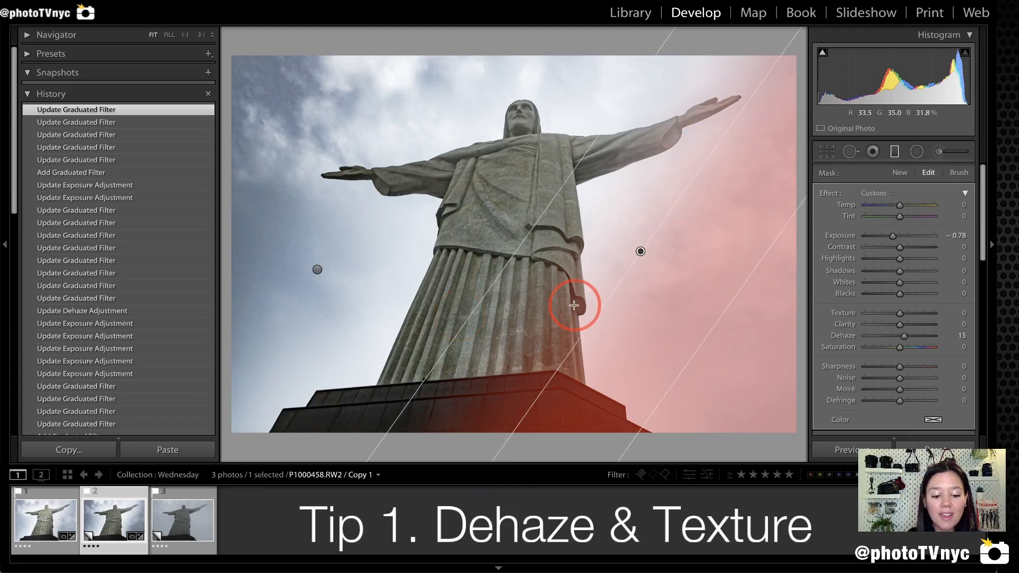
{"action": "key", "text": "o"}
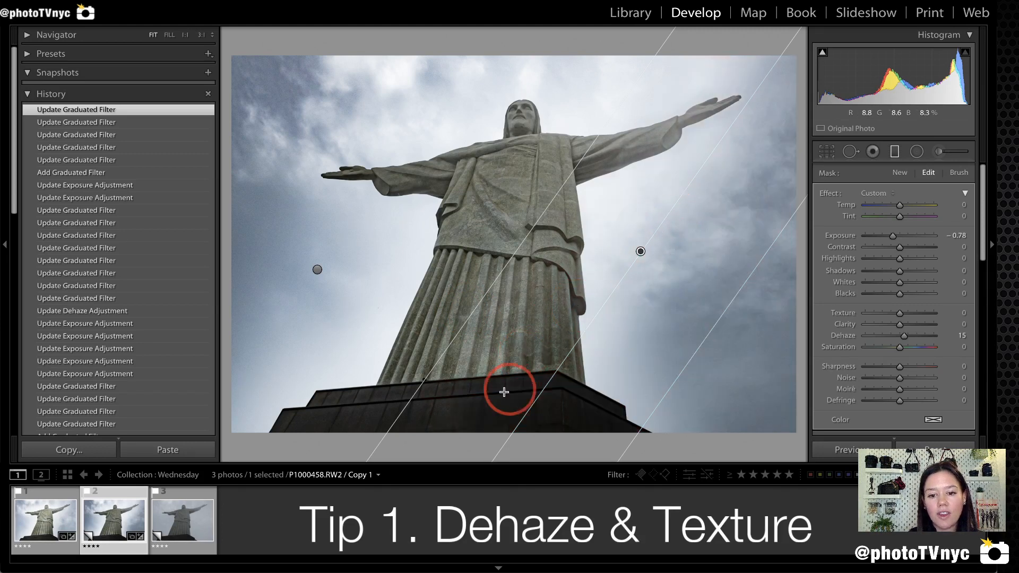
{"action": "mouse_move", "coordinate": [483, 424]}
{"action": "left_mouse_down"}
{"action": "mouse_move", "coordinate": [527, 359]}
{"action": "mouse_move", "coordinate": [769, 107]}
{"action": "mouse_move", "coordinate": [780, 447]}
{"action": "mouse_move", "coordinate": [465, 452]}
{"action": "mouse_move", "coordinate": [466, 421]}
{"action": "mouse_move", "coordinate": [527, 364]}
{"action": "left_mouse_up"}
{"action": "mouse_move", "coordinate": [240, 420]}
{"action": "left_mouse_down"}
{"action": "mouse_move", "coordinate": [246, 101]}
{"action": "mouse_move", "coordinate": [271, 73]}
{"action": "mouse_move", "coordinate": [485, 91]}
{"action": "mouse_move", "coordinate": [231, 452]}
{"action": "mouse_move", "coordinate": [509, 73]}
{"action": "mouse_move", "coordinate": [600, 12]}
{"action": "mouse_move", "coordinate": [742, 38]}
{"action": "mouse_move", "coordinate": [748, 48]}
{"action": "mouse_move", "coordinate": [590, 227]}
{"action": "mouse_move", "coordinate": [503, 405]}
{"action": "mouse_move", "coordinate": [476, 431]}
{"action": "mouse_move", "coordinate": [272, 429]}
{"action": "left_mouse_up"}
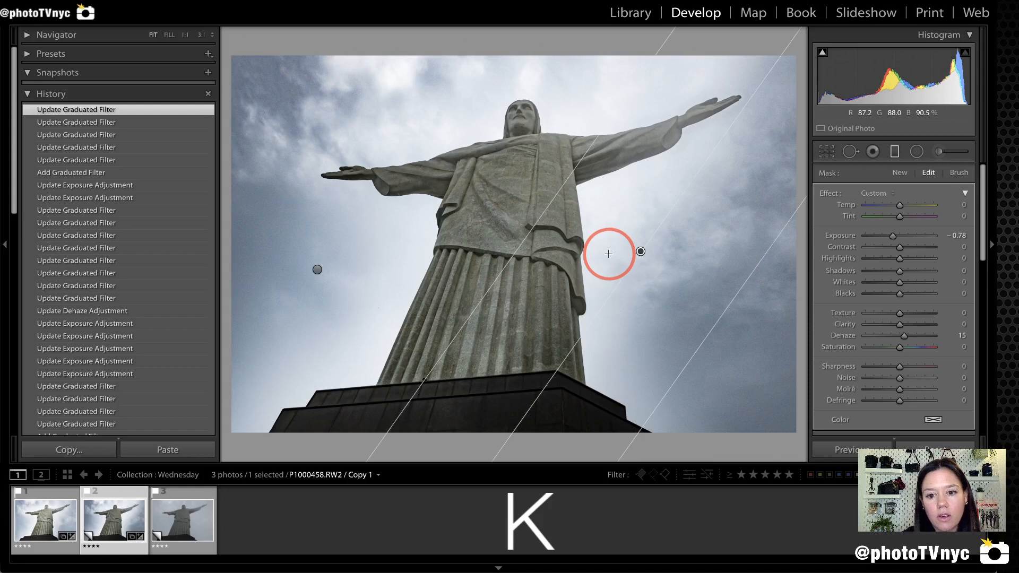
Step: Activate the Adjustment Brush for a new mask and shrink the brush over the statue's raised arm
{"action": "key", "text": "k"}
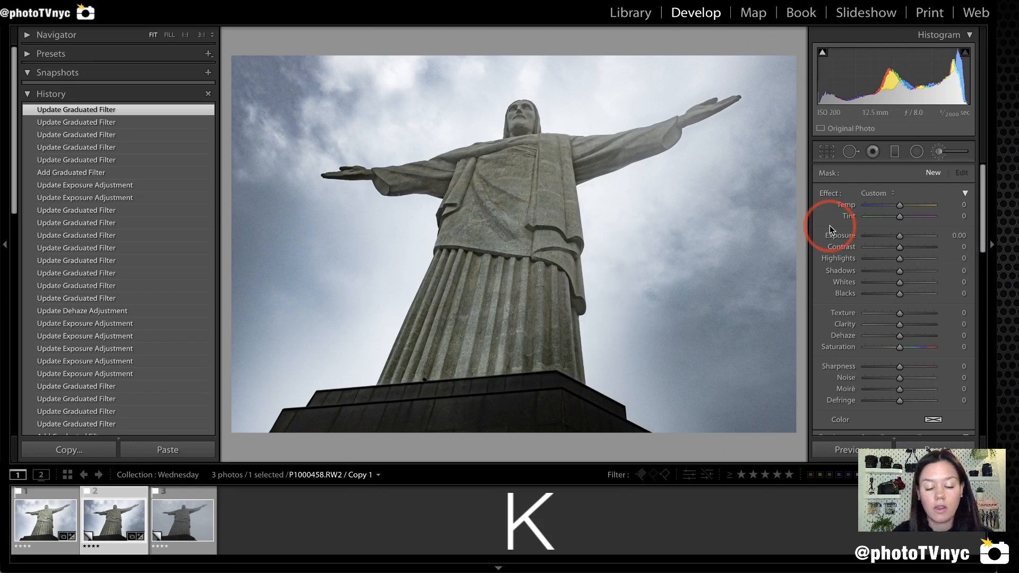
{"action": "mouse_move", "coordinate": [816, 168]}
{"action": "left_mouse_down"}
{"action": "mouse_move", "coordinate": [971, 166]}
{"action": "mouse_move", "coordinate": [985, 439]}
{"action": "mouse_move", "coordinate": [846, 439]}
{"action": "mouse_move", "coordinate": [823, 410]}
{"action": "mouse_move", "coordinate": [823, 178]}
{"action": "left_mouse_up"}
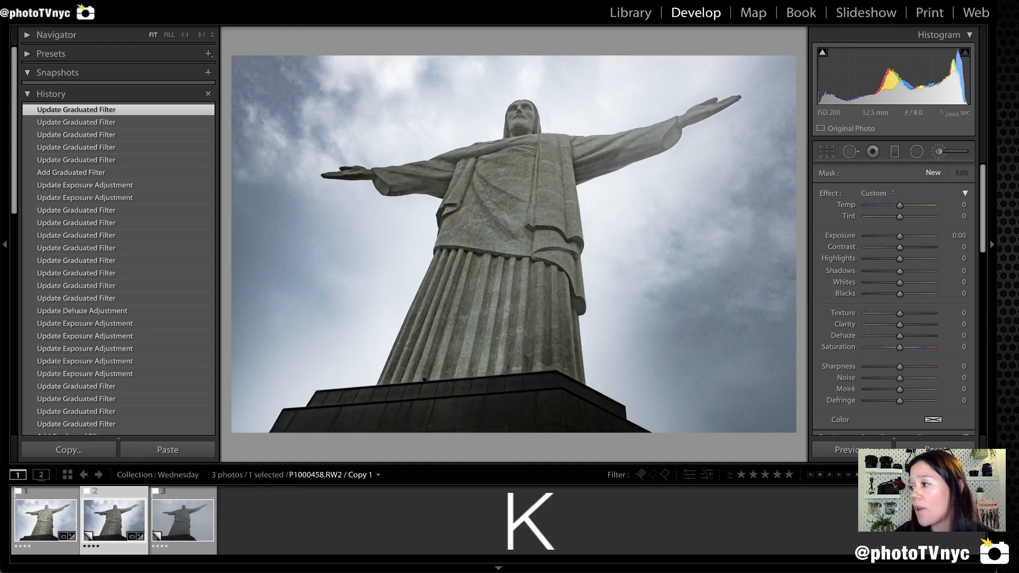
{"action": "key", "text": "bracketleft"}
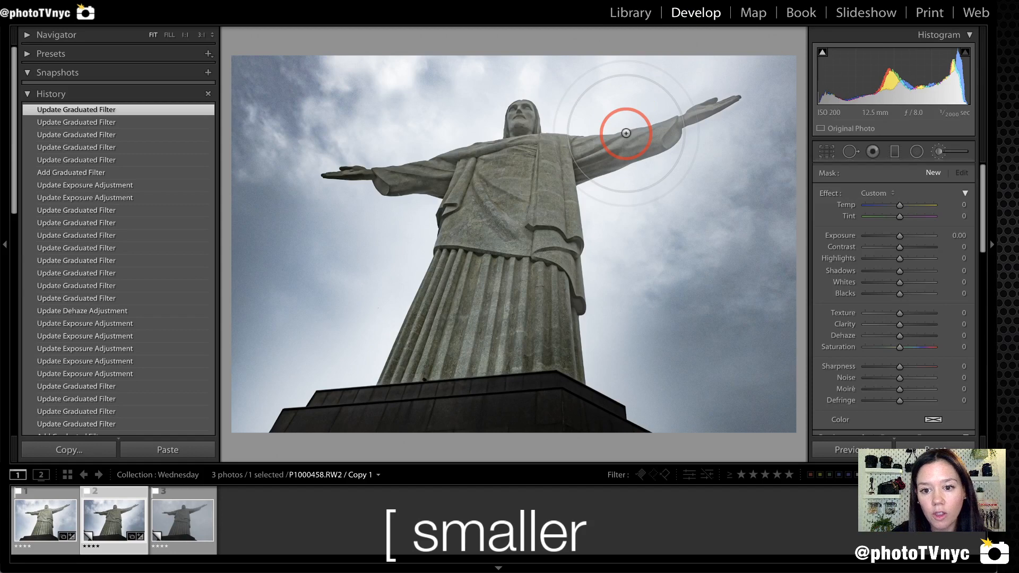
{"action": "key", "text": "bracketleft"}
{"action": "key", "text": "bracketleft"}
{"action": "key", "text": "bracketleft"}
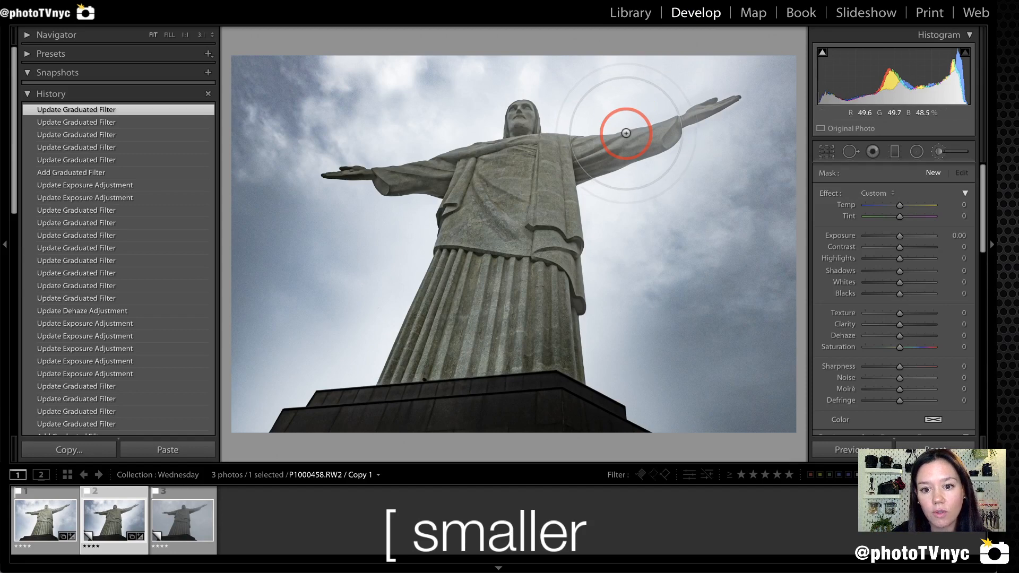
{"action": "key", "text": "bracketleft"}
{"action": "key", "text": "bracketleft"}
{"action": "key", "text": "bracketleft"}
{"action": "key", "text": "bracketleft"}
{"action": "key", "text": "bracketleft"}
{"action": "key", "text": "bracketleft"}
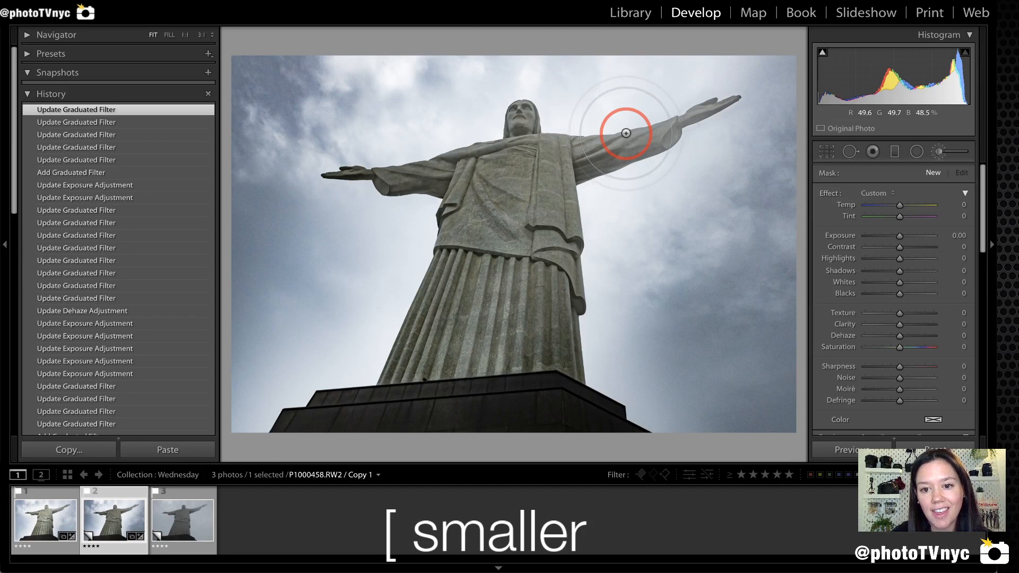
{"action": "key", "text": "bracketleft"}
{"action": "key", "text": "bracketleft"}
{"action": "key", "text": "bracketleft"}
{"action": "key", "text": "bracketleft"}
{"action": "key", "text": "bracketleft"}
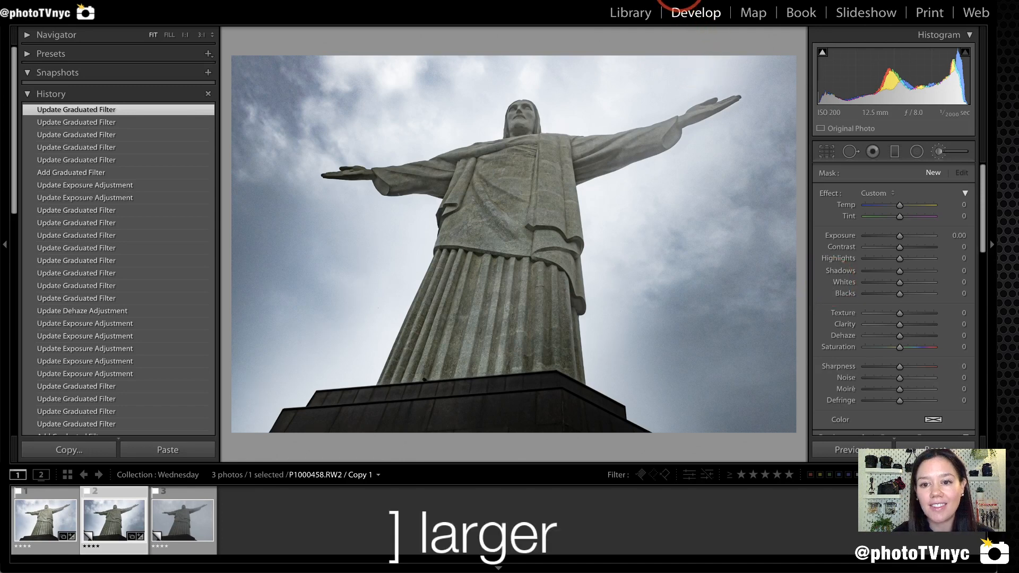
{"action": "left_click_drag", "start_coordinate": [531, 159], "coordinate": [474, 262]}
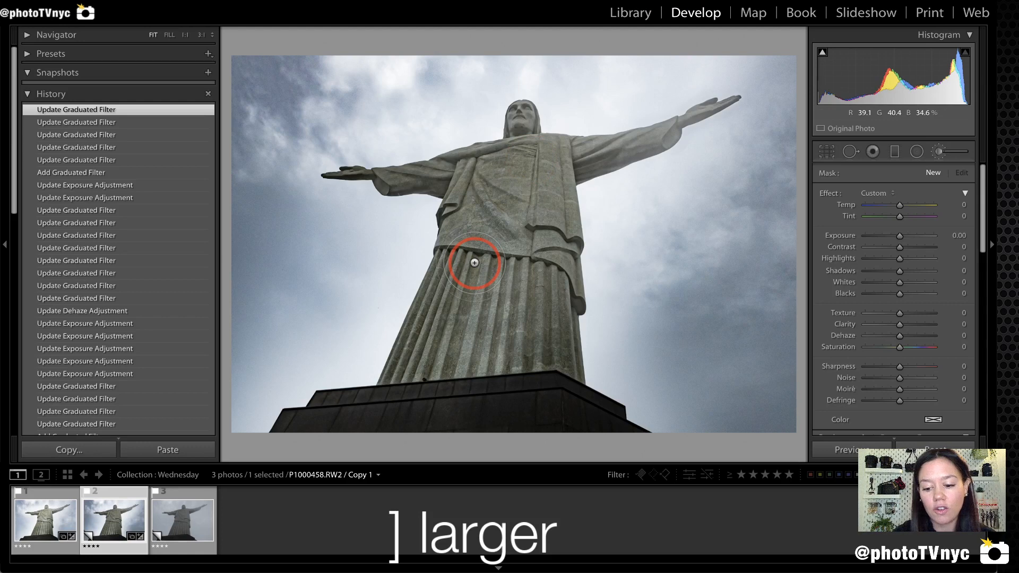
Step: Enlarge the Adjustment Brush to a size of 40.0 over the statue's robe
{"action": "key", "text": "bracketright"}
{"action": "key", "text": "bracketright"}
{"action": "key", "text": "bracketright"}
{"action": "key", "text": "bracketright"}
{"action": "key", "text": "bracketright"}
{"action": "key", "text": "bracketright"}
{"action": "key", "text": "bracketright"}
{"action": "key", "text": "bracketright"}
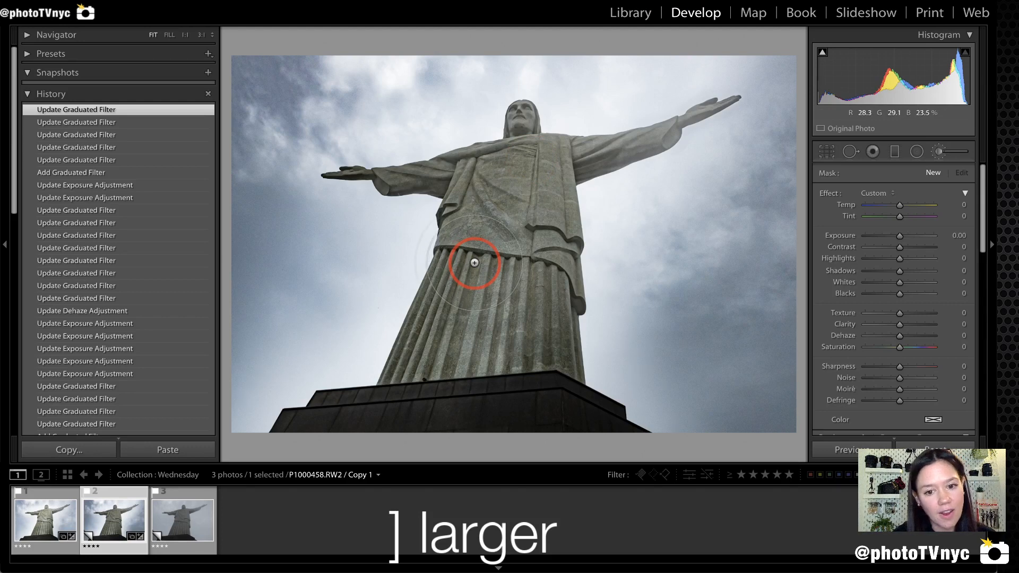
{"action": "key", "text": "bracketright"}
{"action": "key", "text": "bracketright"}
{"action": "key", "text": "bracketright"}
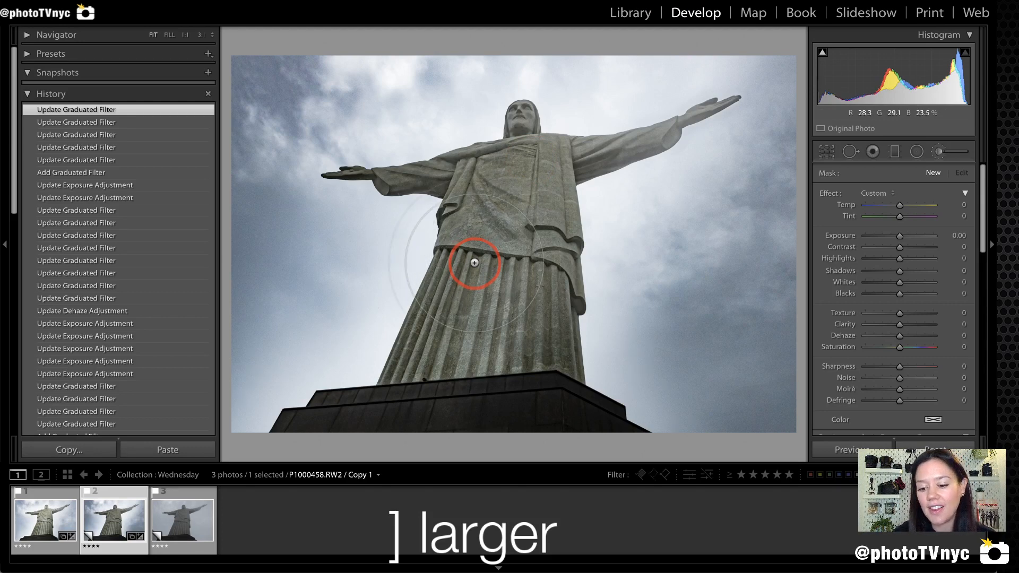
{"action": "key", "text": "bracketright"}
{"action": "key", "text": "bracketright"}
{"action": "key", "text": "bracketright"}
{"action": "key", "text": "bracketright"}
{"action": "key", "text": "bracketright"}
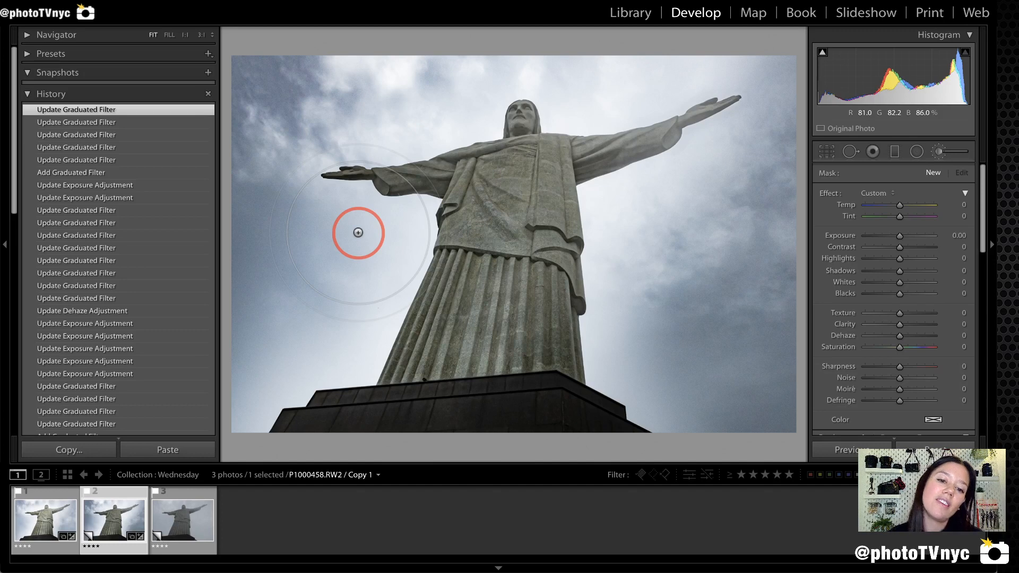
{"action": "mouse_move", "coordinate": [258, 406]}
{"action": "left_mouse_down"}
{"action": "mouse_move", "coordinate": [506, 92]}
{"action": "mouse_move", "coordinate": [260, 108]}
{"action": "mouse_move", "coordinate": [237, 414]}
{"action": "left_mouse_up"}
{"action": "mouse_move", "coordinate": [454, 387]}
{"action": "left_mouse_down"}
{"action": "mouse_move", "coordinate": [753, 45]}
{"action": "mouse_move", "coordinate": [757, 382]}
{"action": "mouse_move", "coordinate": [482, 437]}
{"action": "mouse_move", "coordinate": [470, 385]}
{"action": "left_mouse_up"}
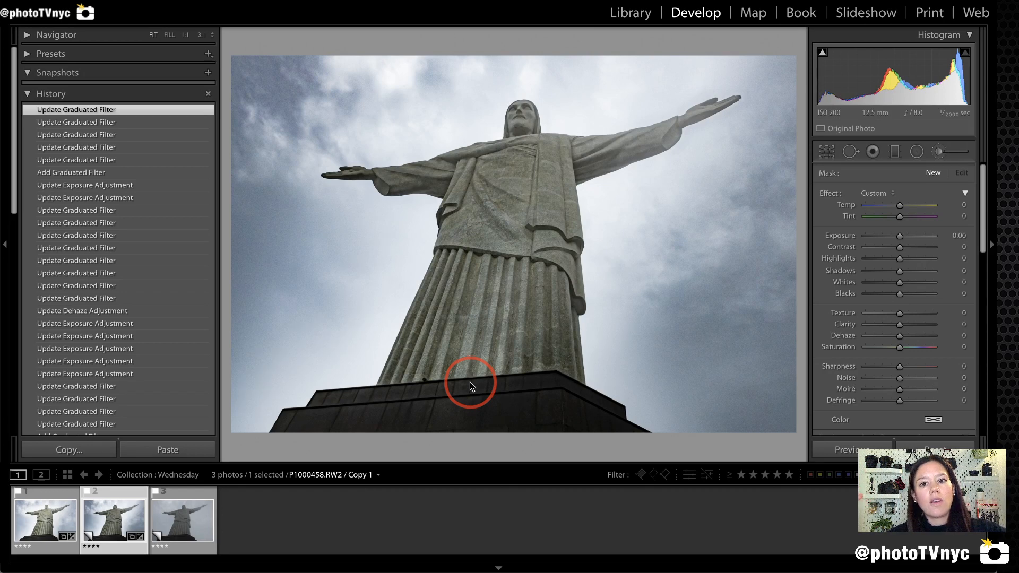
{"action": "mouse_move", "coordinate": [565, 56]}
{"action": "left_mouse_down"}
{"action": "mouse_move", "coordinate": [387, 64]}
{"action": "mouse_move", "coordinate": [428, 97]}
{"action": "mouse_move", "coordinate": [634, 120]}
{"action": "mouse_move", "coordinate": [736, 70]}
{"action": "left_mouse_up"}
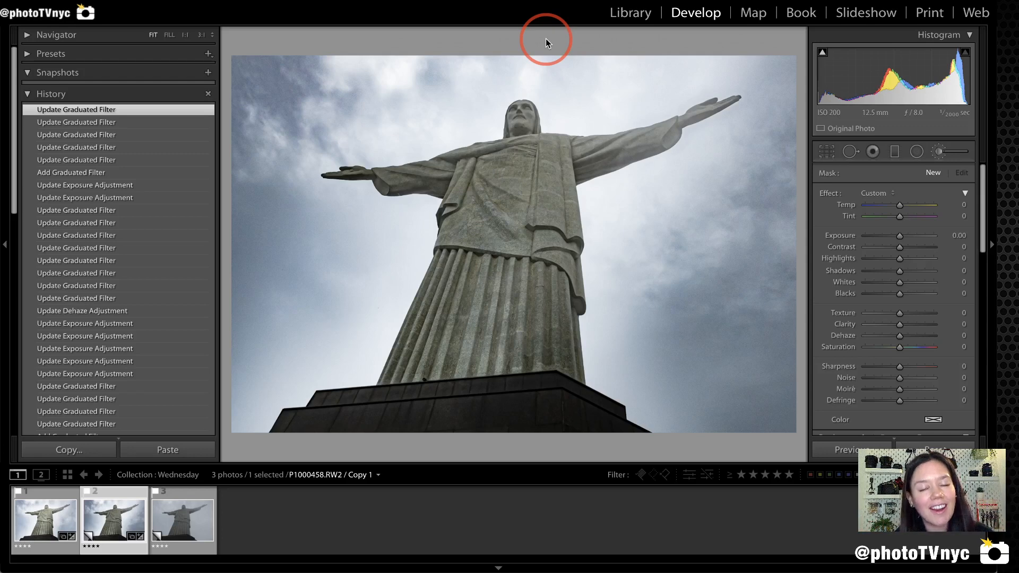
{"action": "mouse_move", "coordinate": [625, 62]}
{"action": "left_mouse_down"}
{"action": "mouse_move", "coordinate": [572, 135]}
{"action": "mouse_move", "coordinate": [482, 302]}
{"action": "mouse_move", "coordinate": [477, 177]}
{"action": "mouse_move", "coordinate": [489, 317]}
{"action": "mouse_move", "coordinate": [606, 266]}
{"action": "left_mouse_up"}
{"action": "left_click_drag", "start_coordinate": [380, 347], "coordinate": [380, 347]}
{"action": "mouse_move", "coordinate": [275, 427]}
{"action": "left_mouse_down"}
{"action": "mouse_move", "coordinate": [524, 124]}
{"action": "mouse_move", "coordinate": [588, 65]}
{"action": "mouse_move", "coordinate": [699, 64]}
{"action": "mouse_move", "coordinate": [581, 289]}
{"action": "mouse_move", "coordinate": [507, 401]}
{"action": "mouse_move", "coordinate": [295, 424]}
{"action": "left_mouse_up"}
{"action": "left_click", "coordinate": [582, 287]}
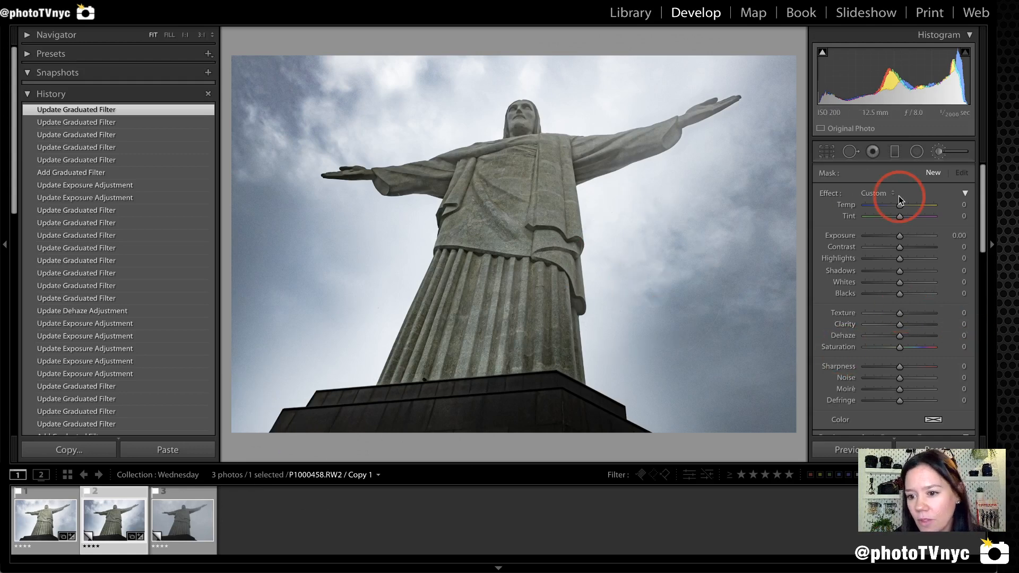
Step: Set the Adjustment Brush's Exposure to 1.08 and its Flow to 98
{"action": "left_click_drag", "start_coordinate": [843, 190], "coordinate": [805, 179]}
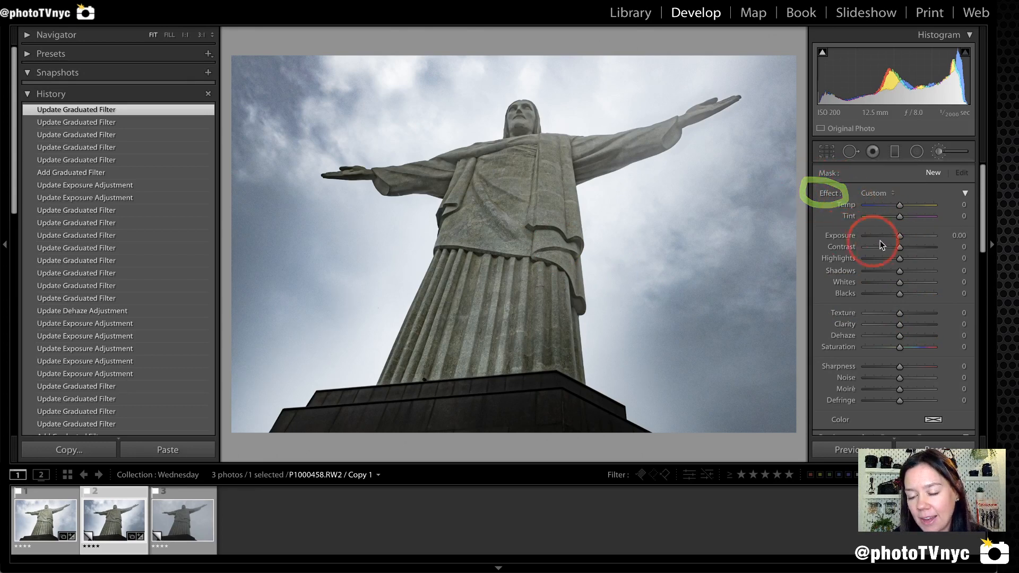
{"action": "mouse_move", "coordinate": [835, 240]}
{"action": "left_mouse_down"}
{"action": "mouse_move", "coordinate": [889, 240]}
{"action": "mouse_move", "coordinate": [870, 233]}
{"action": "mouse_move", "coordinate": [891, 243]}
{"action": "mouse_move", "coordinate": [871, 267]}
{"action": "left_mouse_up"}
{"action": "left_click_drag", "start_coordinate": [899, 237], "coordinate": [910, 240]}
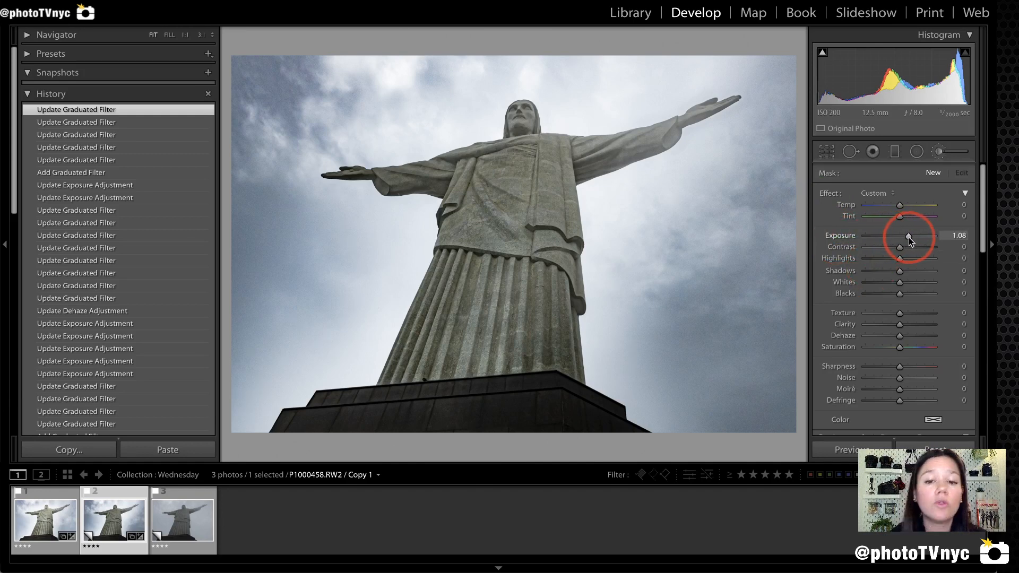
{"action": "scroll", "coordinate": [857, 291], "scroll_direction": "down", "scroll_amount": 4}
{"action": "mouse_move", "coordinate": [819, 289]}
{"action": "left_mouse_down"}
{"action": "mouse_move", "coordinate": [815, 351]}
{"action": "mouse_move", "coordinate": [909, 359]}
{"action": "mouse_move", "coordinate": [982, 353]}
{"action": "mouse_move", "coordinate": [973, 281]}
{"action": "left_mouse_up"}
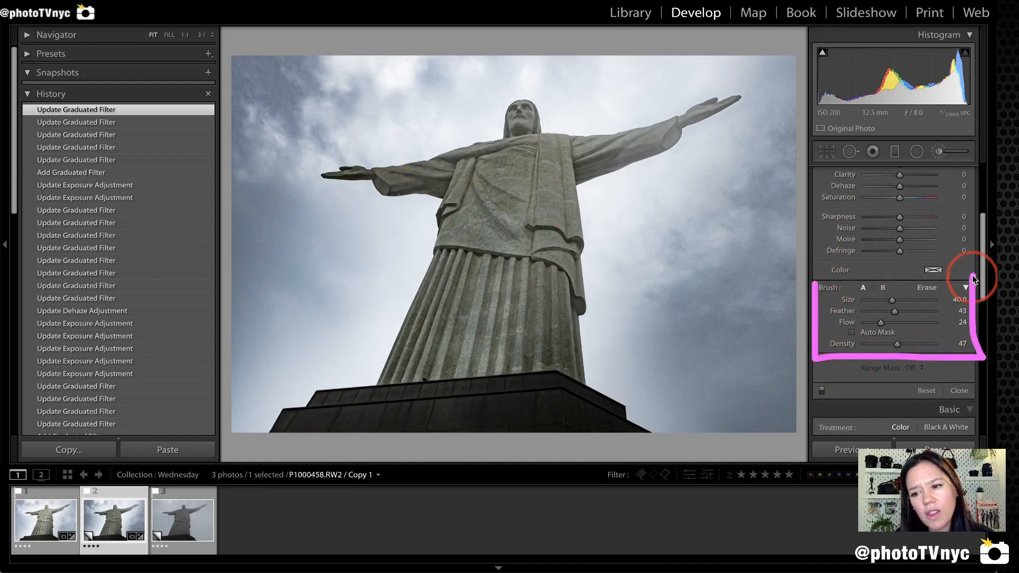
{"action": "left_click", "coordinate": [930, 323]}
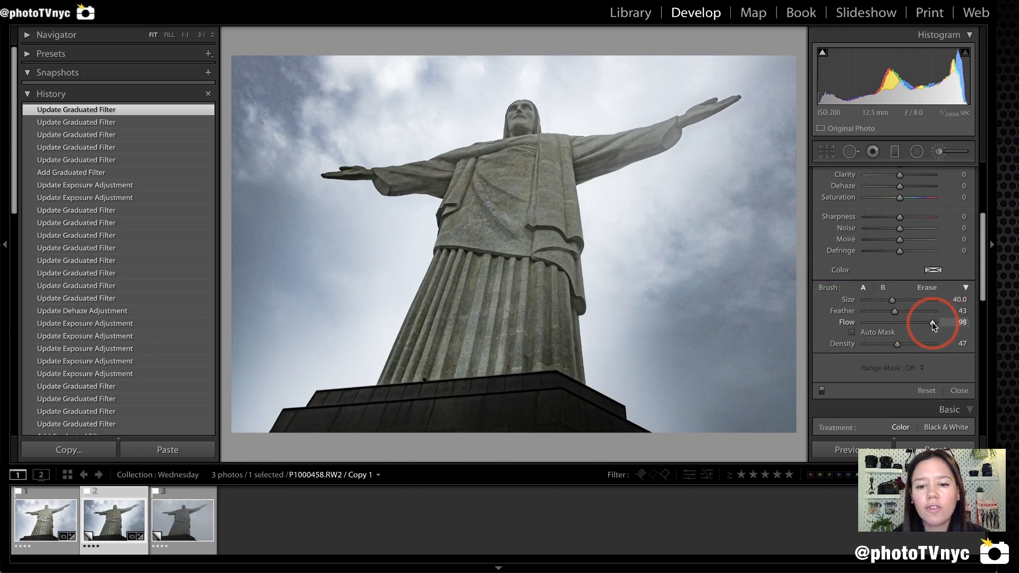
Step: Paint a trial brush stroke across the statue's lower robe, and undo the stroke
{"action": "mouse_move", "coordinate": [423, 252]}
{"action": "left_mouse_down"}
{"action": "mouse_move", "coordinate": [580, 162]}
{"action": "mouse_move", "coordinate": [353, 244]}
{"action": "mouse_move", "coordinate": [343, 212]}
{"action": "mouse_move", "coordinate": [406, 191]}
{"action": "mouse_move", "coordinate": [354, 342]}
{"action": "mouse_move", "coordinate": [361, 349]}
{"action": "mouse_move", "coordinate": [493, 357]}
{"action": "mouse_move", "coordinate": [562, 347]}
{"action": "left_mouse_up"}
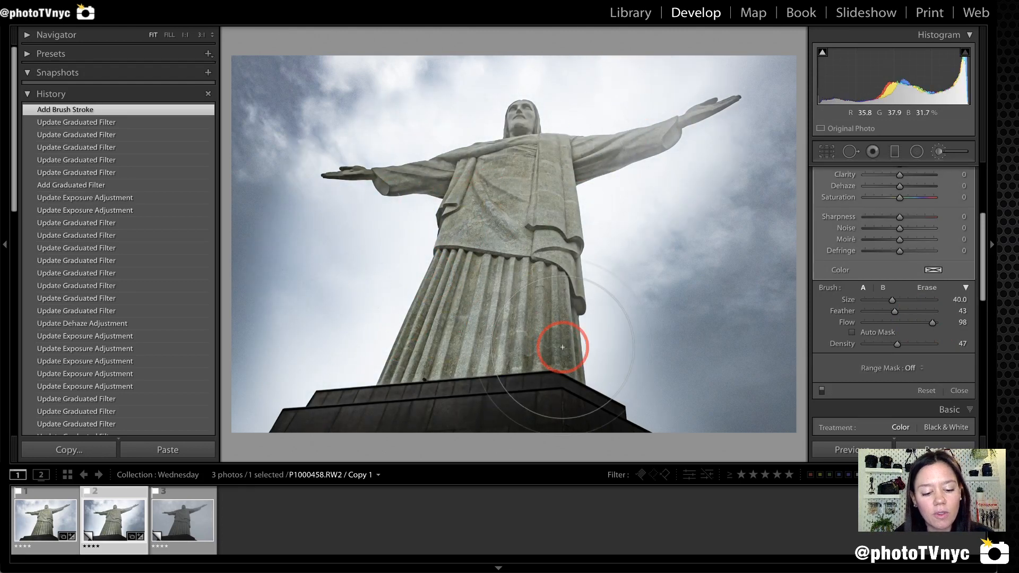
{"action": "key", "text": "ctrl+z"}
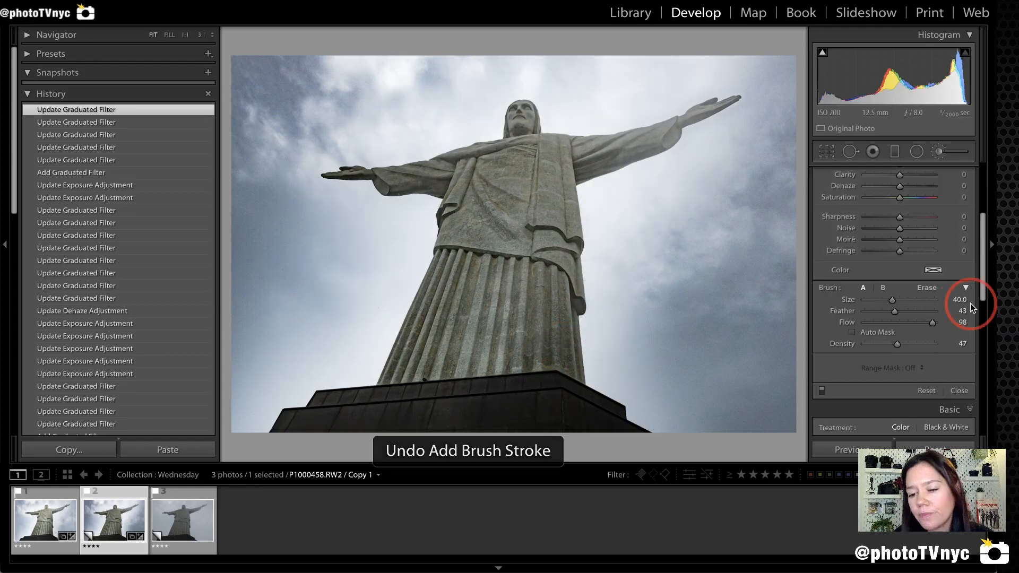
Step: Set the Adjustment Brush's Flow to 30 and its Feather to 59
{"action": "double_click", "coordinate": [848, 321]}
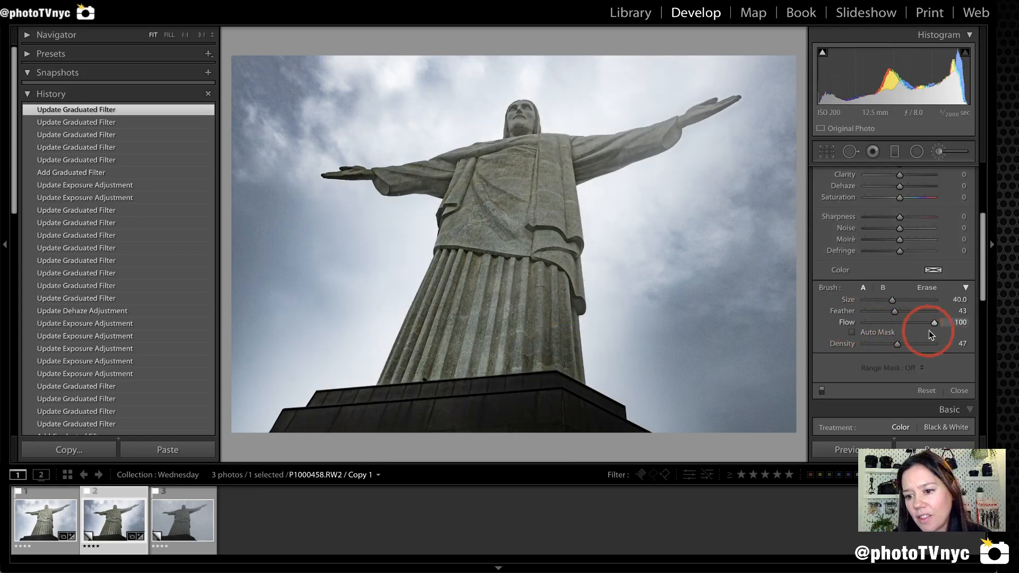
{"action": "left_click_drag", "start_coordinate": [935, 322], "coordinate": [889, 323]}
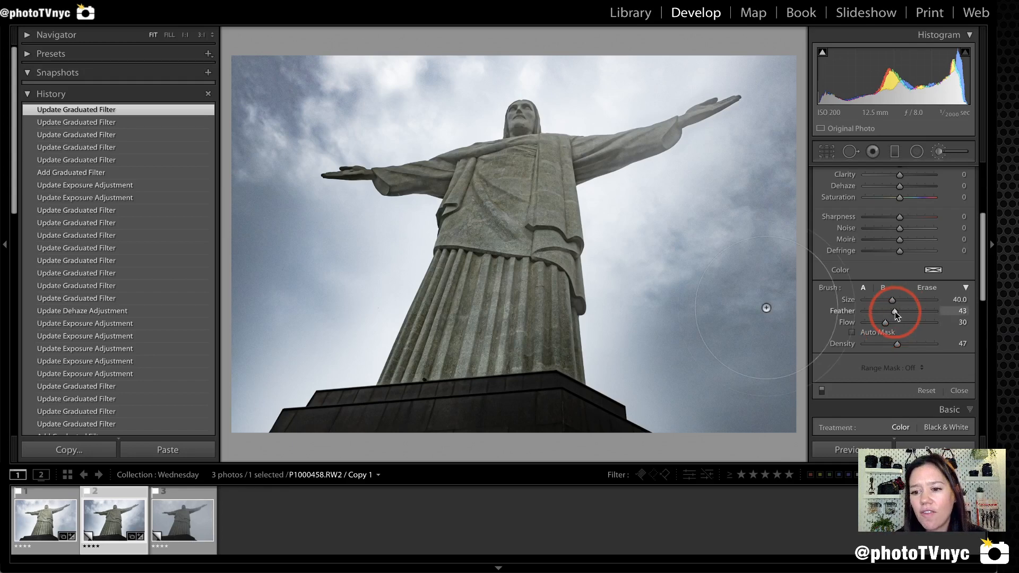
{"action": "left_click_drag", "start_coordinate": [895, 311], "coordinate": [907, 311]}
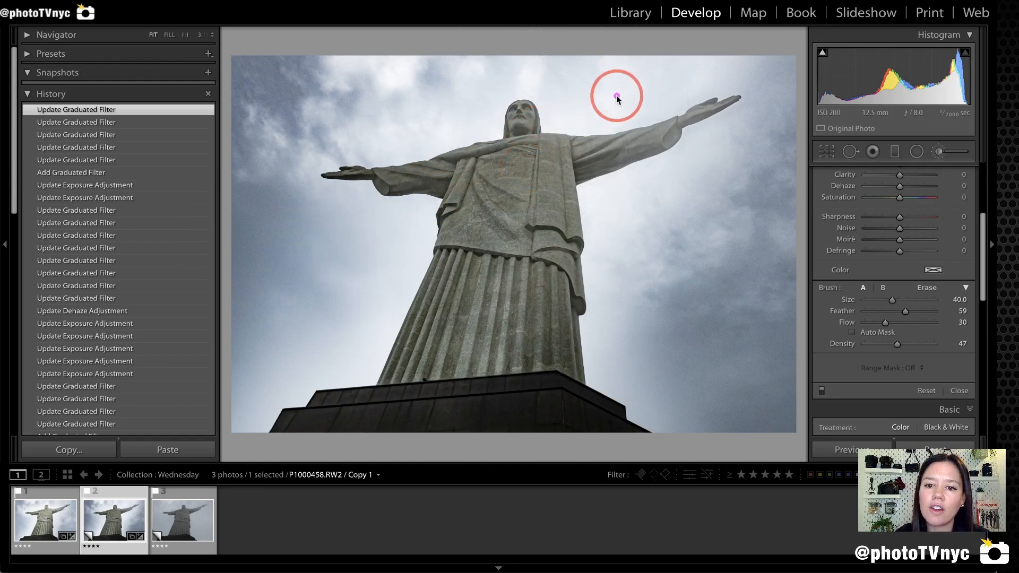
{"action": "mouse_move", "coordinate": [645, 75]}
{"action": "left_mouse_down"}
{"action": "mouse_move", "coordinate": [481, 171]}
{"action": "mouse_move", "coordinate": [459, 311]}
{"action": "left_mouse_up"}
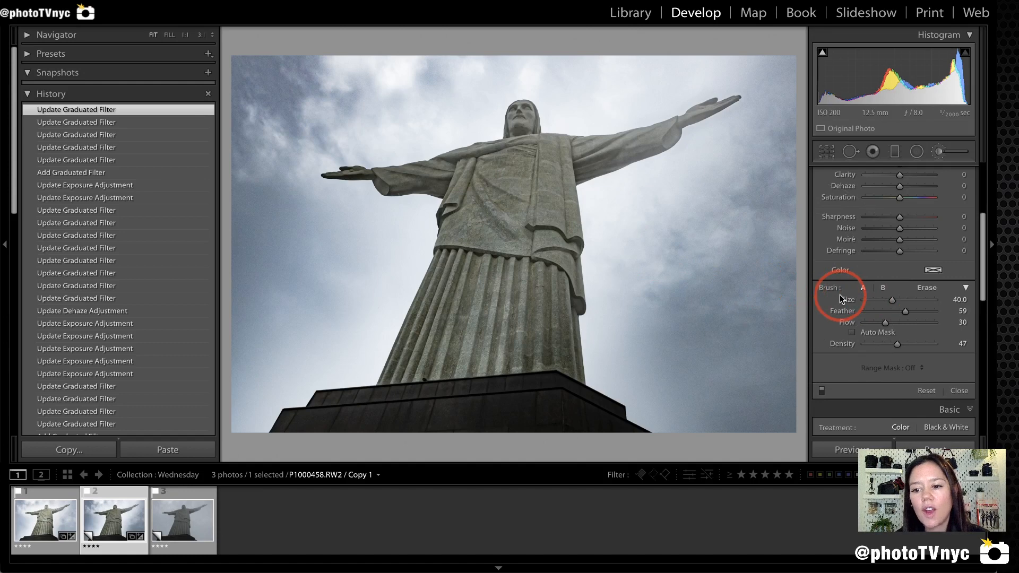
Step: Paint the 1.08 Exposure brush over the statue's robe, outstretched arm and base, and check the painted area with the mask overlay
{"action": "scroll", "coordinate": [840, 294], "scroll_direction": "up", "scroll_amount": 5}
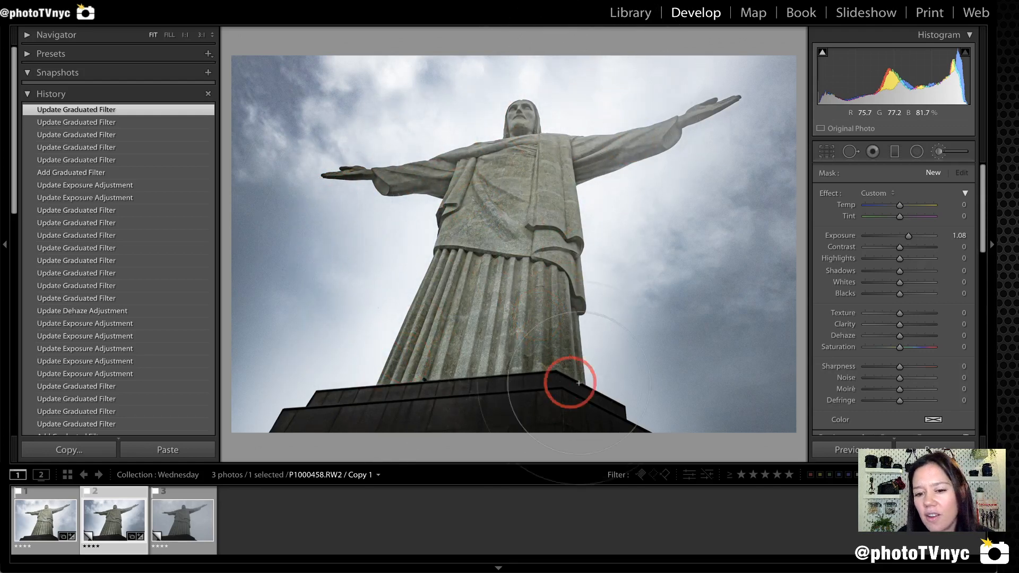
{"action": "left_click_drag", "start_coordinate": [270, 415], "coordinate": [323, 395]}
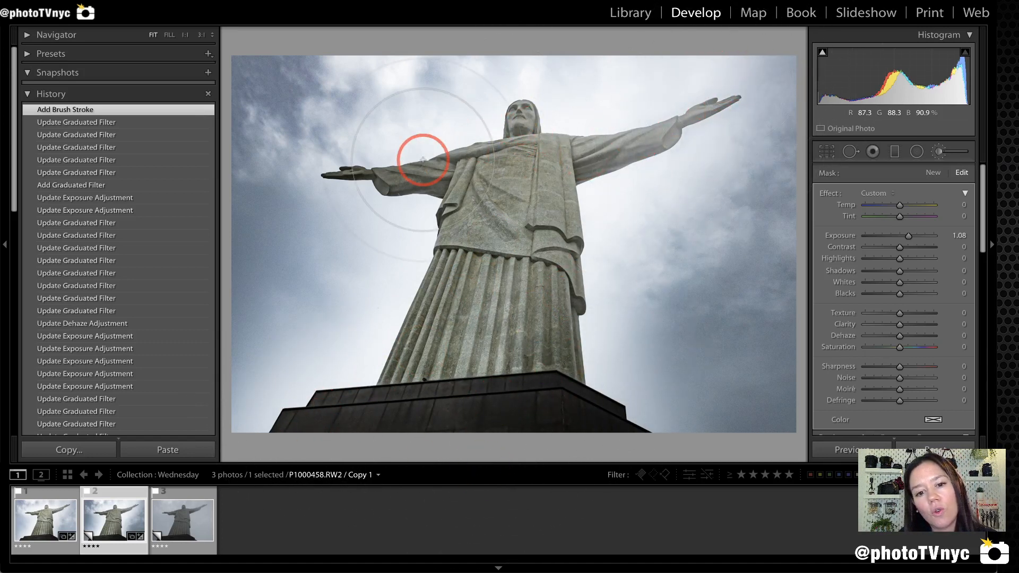
{"action": "mouse_move", "coordinate": [322, 182]}
{"action": "left_mouse_down"}
{"action": "mouse_move", "coordinate": [429, 152]}
{"action": "mouse_move", "coordinate": [400, 175]}
{"action": "left_mouse_up"}
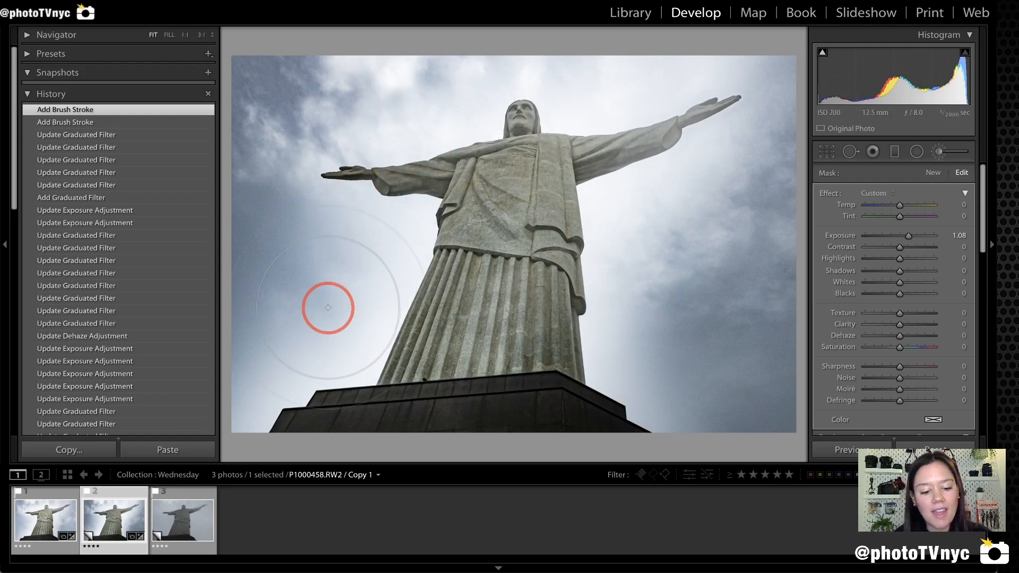
{"action": "mouse_move", "coordinate": [283, 399]}
{"action": "left_mouse_down"}
{"action": "mouse_move", "coordinate": [486, 103]}
{"action": "mouse_move", "coordinate": [791, 65]}
{"action": "mouse_move", "coordinate": [561, 420]}
{"action": "mouse_move", "coordinate": [524, 431]}
{"action": "mouse_move", "coordinate": [264, 425]}
{"action": "mouse_move", "coordinate": [281, 405]}
{"action": "left_mouse_up"}
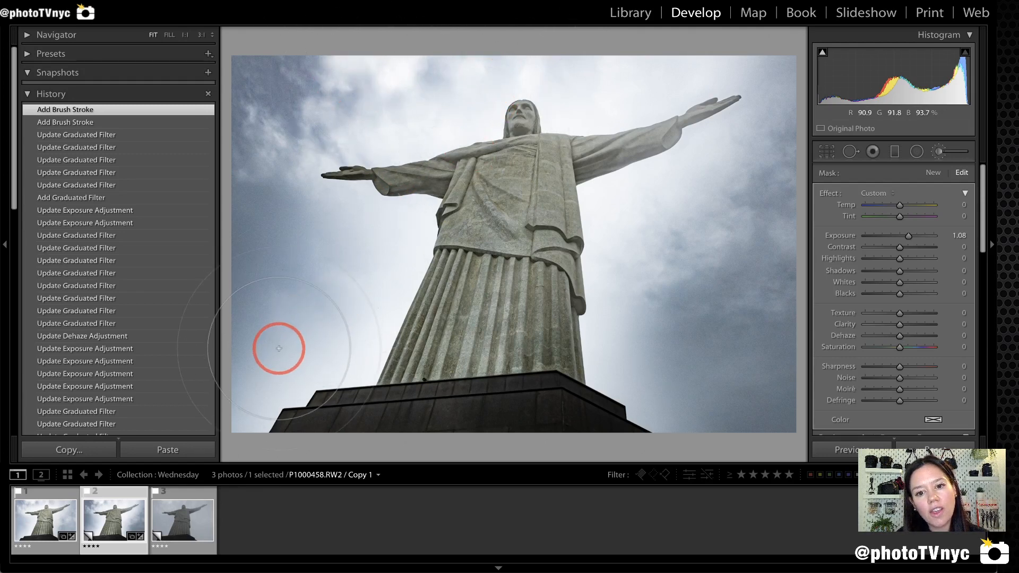
{"action": "left_click", "coordinate": [355, 368]}
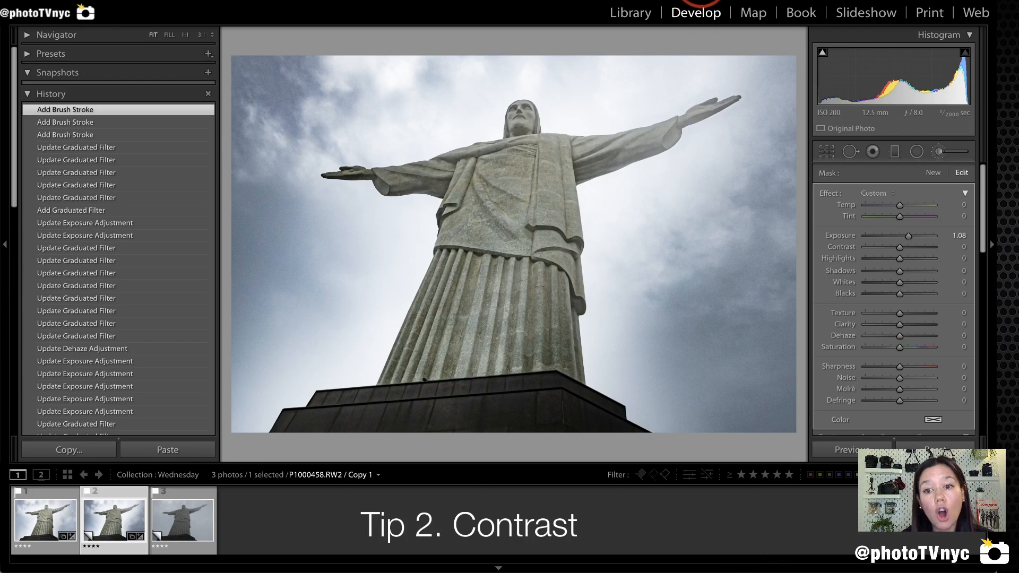
{"action": "key", "text": "o"}
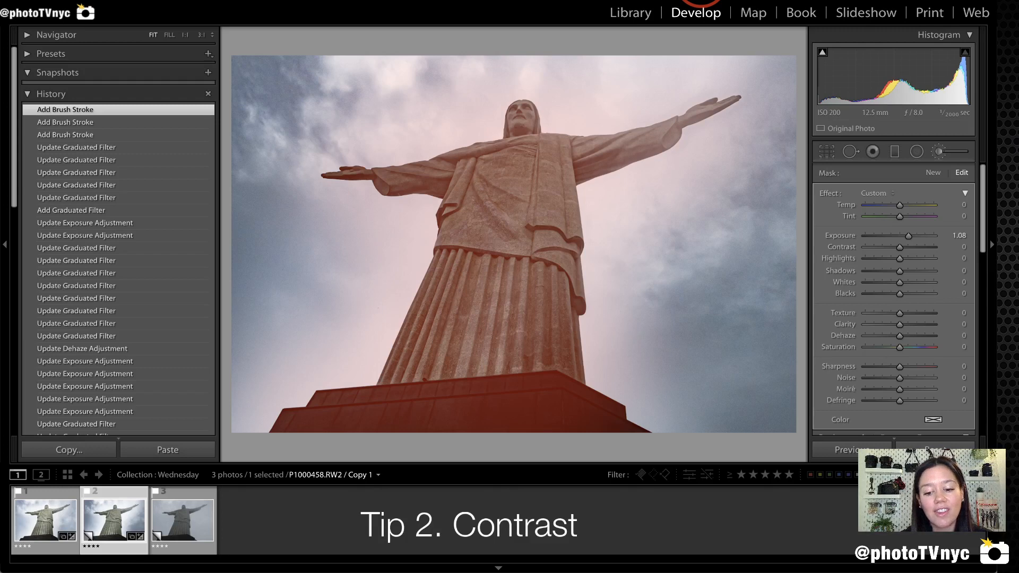
{"action": "key", "text": "o"}
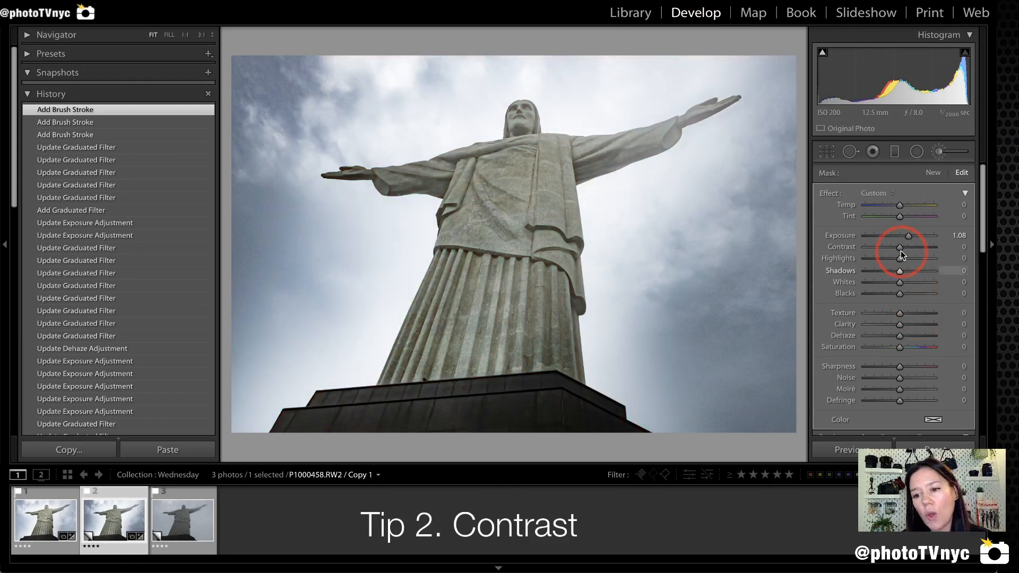
Step: Set the statue brush mask's Contrast to 52 and its Dehaze to 13
{"action": "left_click_drag", "start_coordinate": [906, 248], "coordinate": [928, 249]}
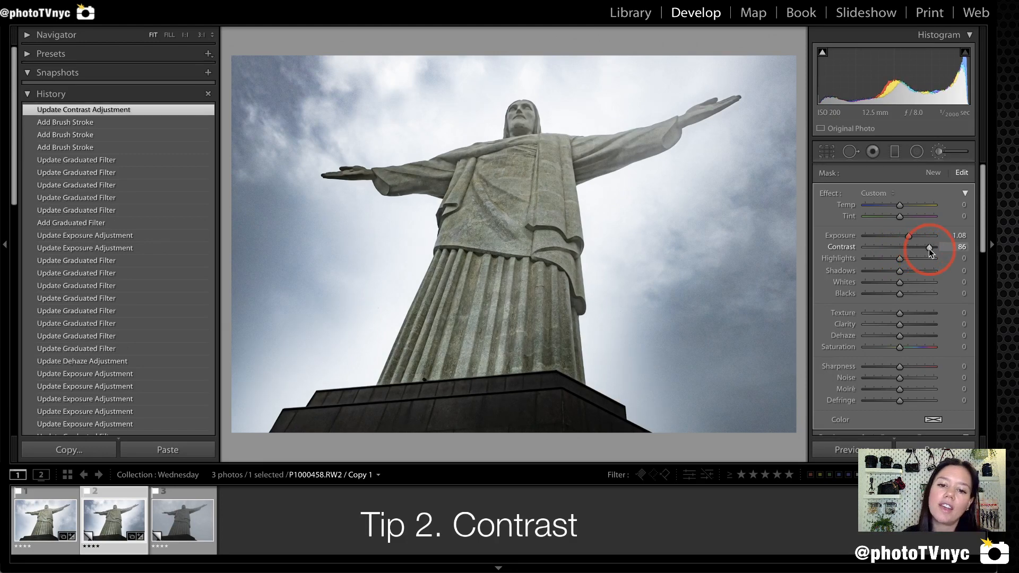
{"action": "double_click", "coordinate": [844, 248]}
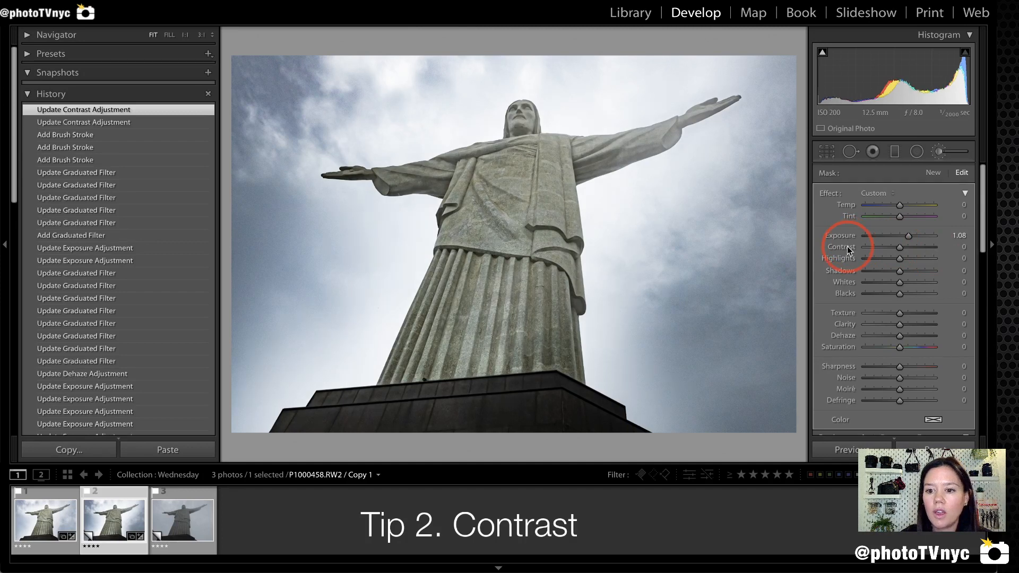
{"action": "left_click", "coordinate": [917, 246]}
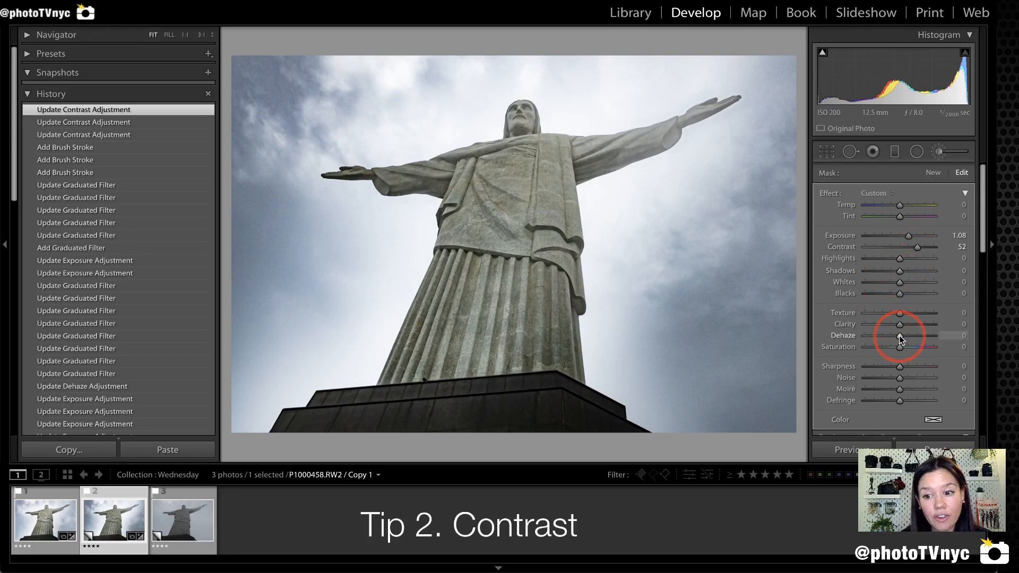
{"action": "mouse_move", "coordinate": [861, 326]}
{"action": "left_mouse_down"}
{"action": "mouse_move", "coordinate": [832, 319]}
{"action": "mouse_move", "coordinate": [810, 341]}
{"action": "mouse_move", "coordinate": [872, 325]}
{"action": "left_mouse_up"}
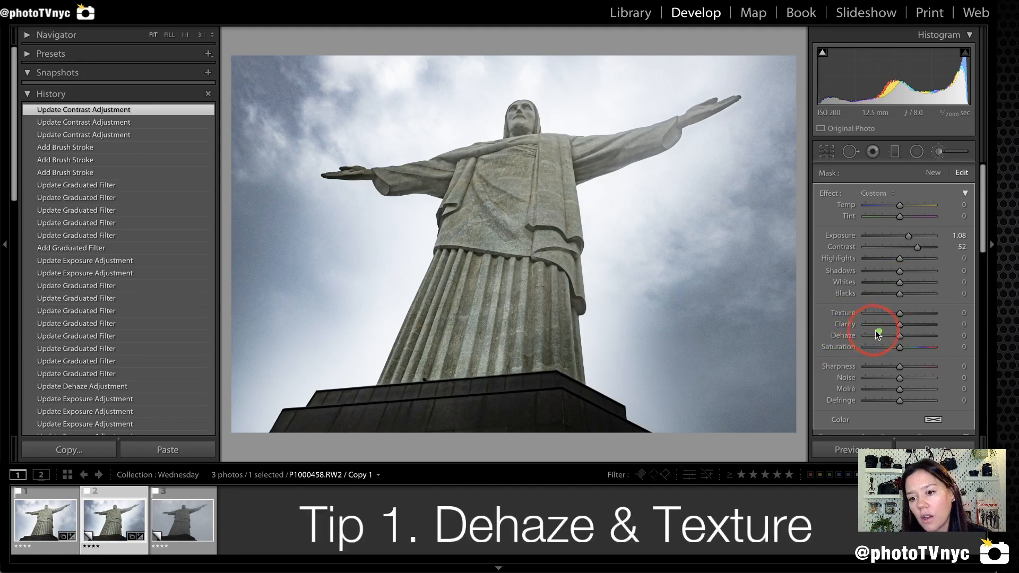
{"action": "mouse_move", "coordinate": [874, 325]}
{"action": "left_mouse_down"}
{"action": "mouse_move", "coordinate": [844, 325]}
{"action": "mouse_move", "coordinate": [870, 339]}
{"action": "mouse_move", "coordinate": [873, 320]}
{"action": "mouse_move", "coordinate": [906, 335]}
{"action": "left_mouse_up"}
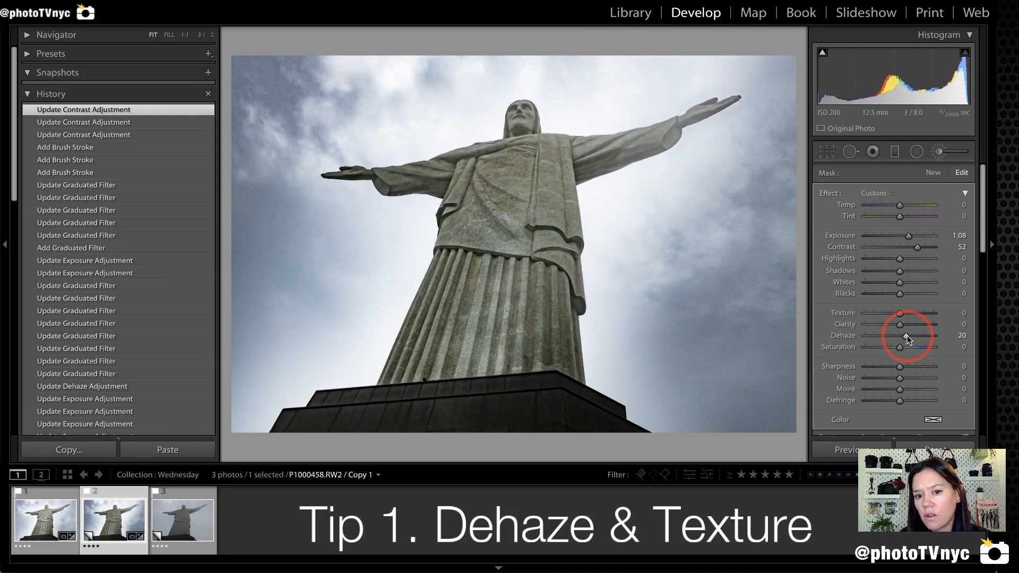
{"action": "left_click_drag", "start_coordinate": [905, 335], "coordinate": [904, 335]}
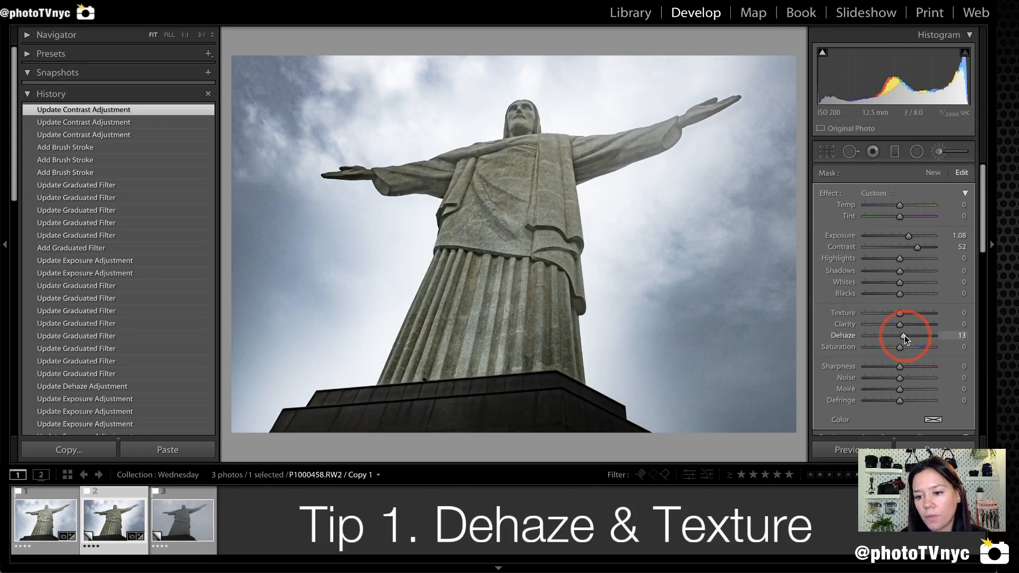
Step: View the unedited virtual copy of the photo for comparison and return to the edited Copy 1
{"action": "left_click", "coordinate": [185, 523]}
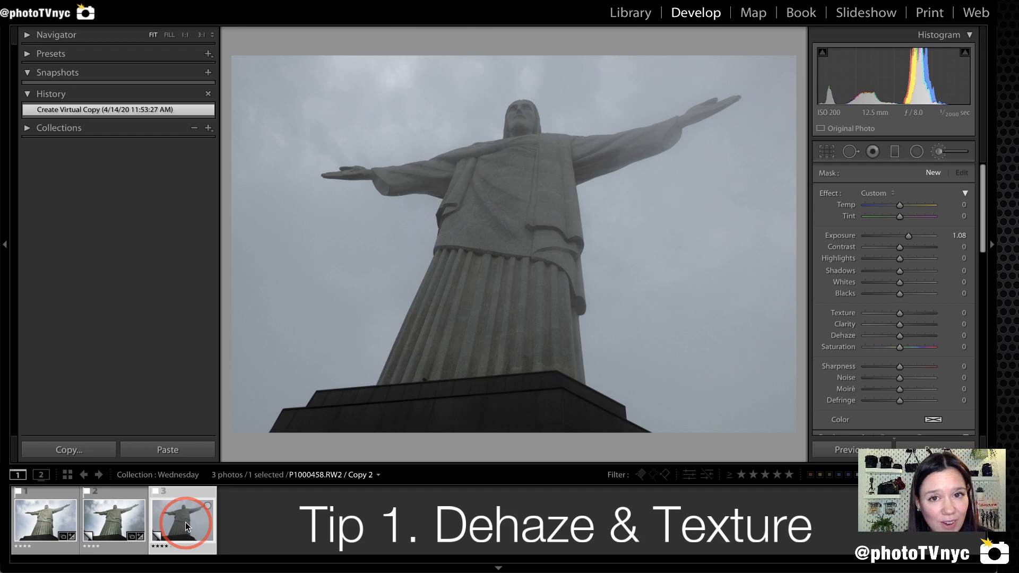
{"action": "left_click", "coordinate": [107, 529]}
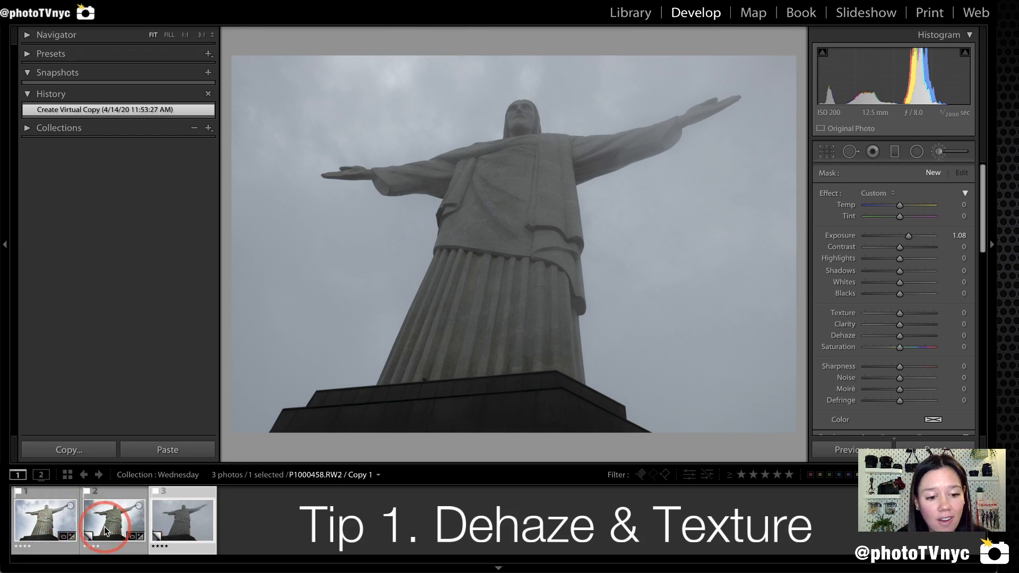
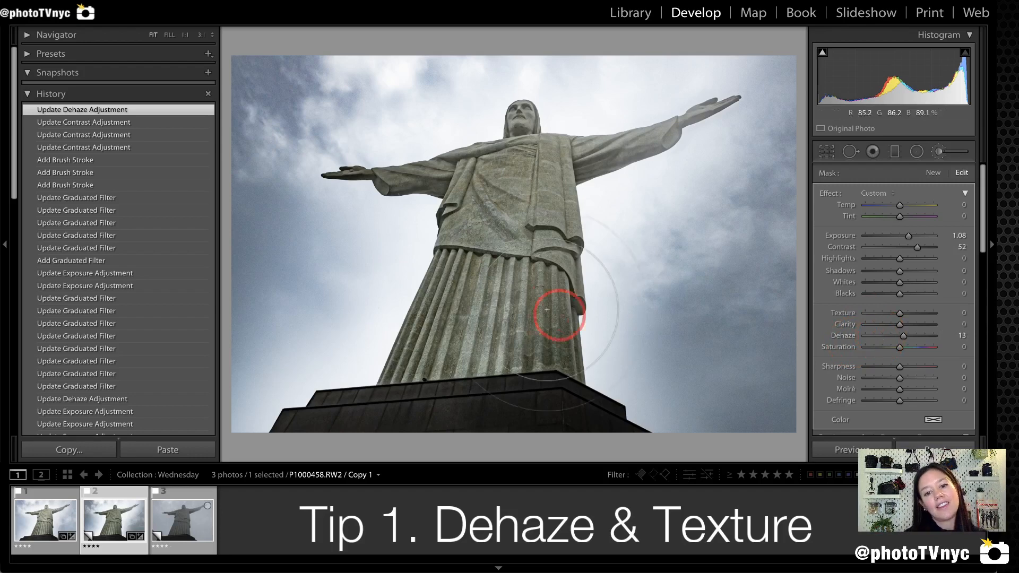
{"action": "mouse_move", "coordinate": [388, 149]}
{"action": "left_mouse_down"}
{"action": "mouse_move", "coordinate": [354, 136]}
{"action": "mouse_move", "coordinate": [297, 152]}
{"action": "mouse_move", "coordinate": [300, 190]}
{"action": "mouse_move", "coordinate": [406, 226]}
{"action": "mouse_move", "coordinate": [418, 188]}
{"action": "mouse_move", "coordinate": [387, 141]}
{"action": "left_mouse_up"}
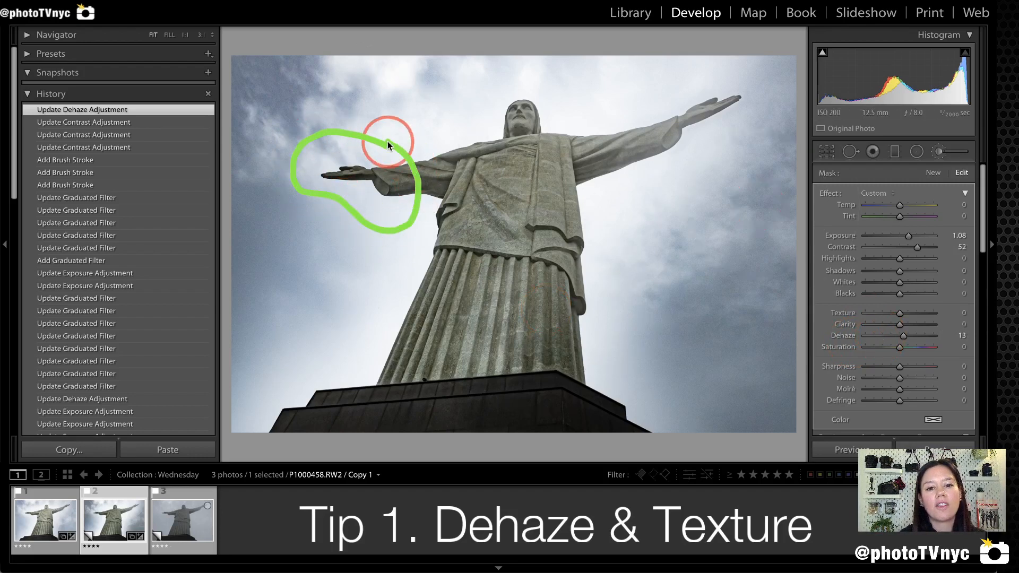
{"action": "mouse_move", "coordinate": [306, 100]}
{"action": "left_mouse_down"}
{"action": "mouse_move", "coordinate": [354, 97]}
{"action": "mouse_move", "coordinate": [345, 159]}
{"action": "left_mouse_up"}
{"action": "mouse_move", "coordinate": [363, 184]}
{"action": "left_mouse_down"}
{"action": "mouse_move", "coordinate": [348, 192]}
{"action": "mouse_move", "coordinate": [362, 221]}
{"action": "left_mouse_up"}
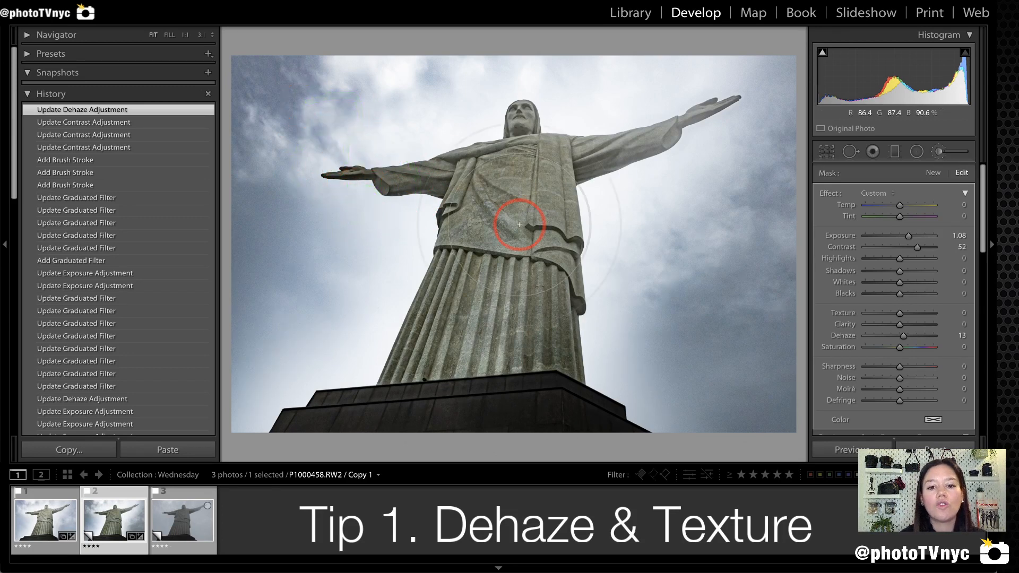
Step: Paint a new Adjustment Brush mask with Exposure 1.30 over the statue's head and shoulder area, using a smaller brush
{"action": "mouse_move", "coordinate": [946, 166]}
{"action": "left_mouse_down"}
{"action": "mouse_move", "coordinate": [935, 163]}
{"action": "mouse_move", "coordinate": [916, 200]}
{"action": "mouse_move", "coordinate": [938, 157]}
{"action": "mouse_move", "coordinate": [907, 155]}
{"action": "left_mouse_up"}
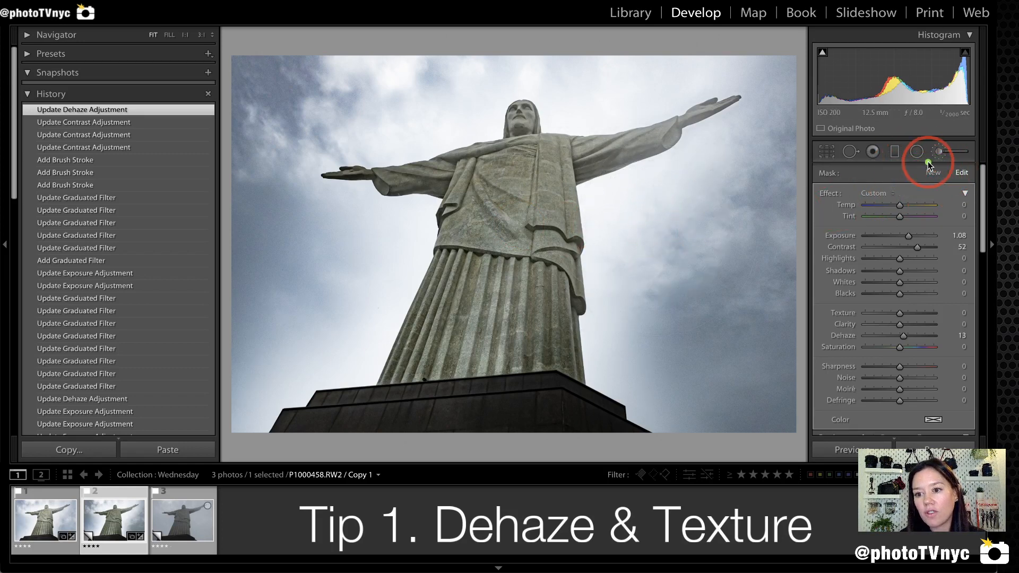
{"action": "mouse_move", "coordinate": [926, 165]}
{"action": "left_mouse_down"}
{"action": "mouse_move", "coordinate": [931, 141]}
{"action": "mouse_move", "coordinate": [956, 146]}
{"action": "mouse_move", "coordinate": [921, 164]}
{"action": "left_mouse_up"}
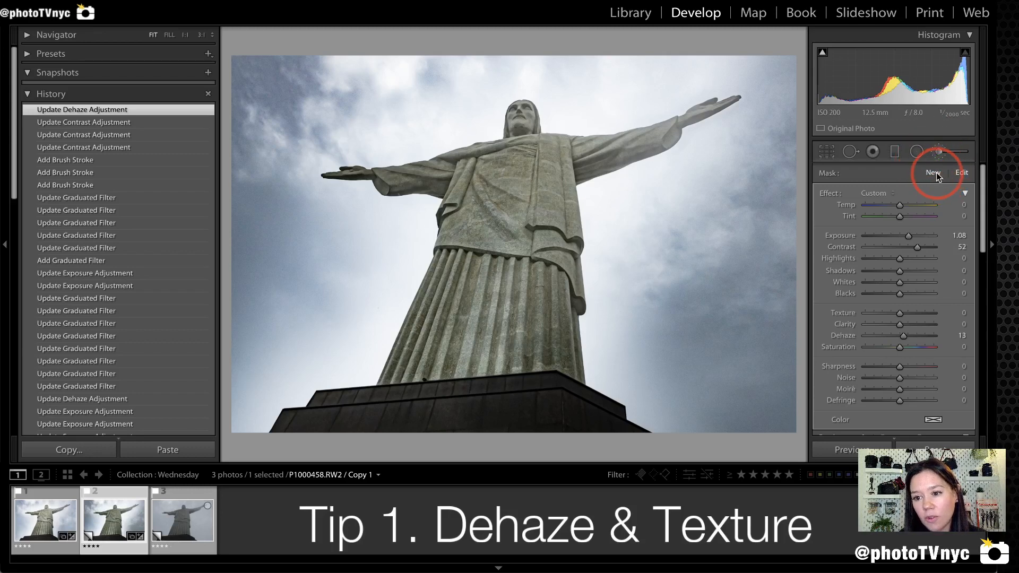
{"action": "left_click", "coordinate": [933, 173]}
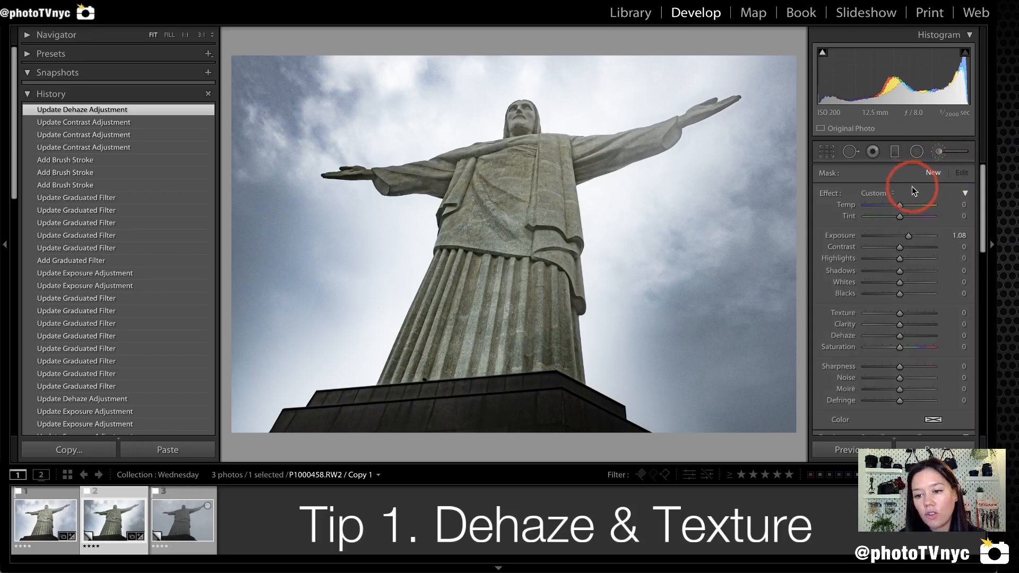
{"action": "mouse_move", "coordinate": [889, 183]}
{"action": "left_mouse_down"}
{"action": "mouse_move", "coordinate": [894, 423]}
{"action": "mouse_move", "coordinate": [934, 387]}
{"action": "mouse_move", "coordinate": [910, 169]}
{"action": "left_mouse_up"}
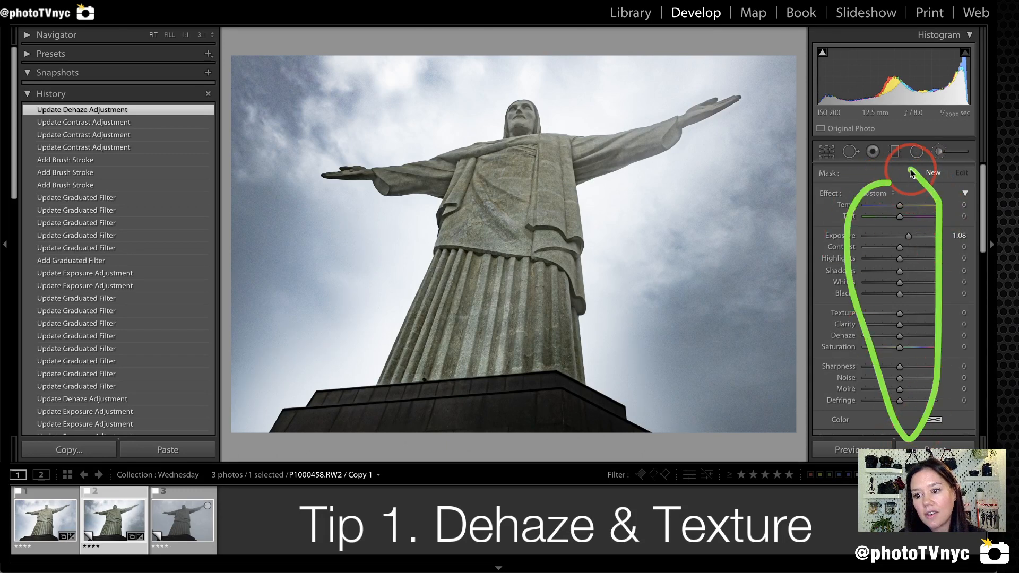
{"action": "left_click_drag", "start_coordinate": [908, 235], "coordinate": [910, 236]}
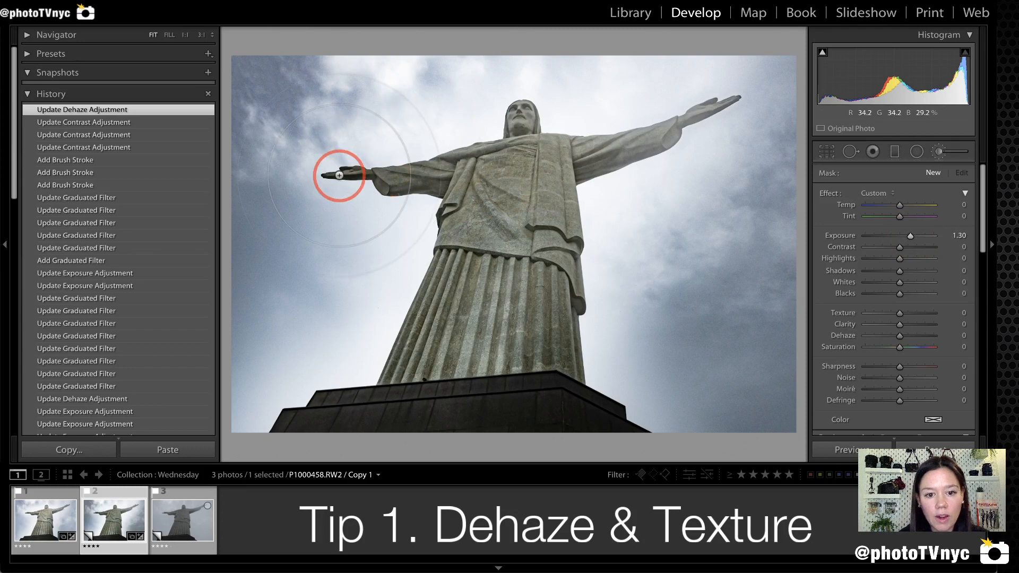
{"action": "scroll", "coordinate": [339, 175], "scroll_direction": "down", "scroll_amount": 10}
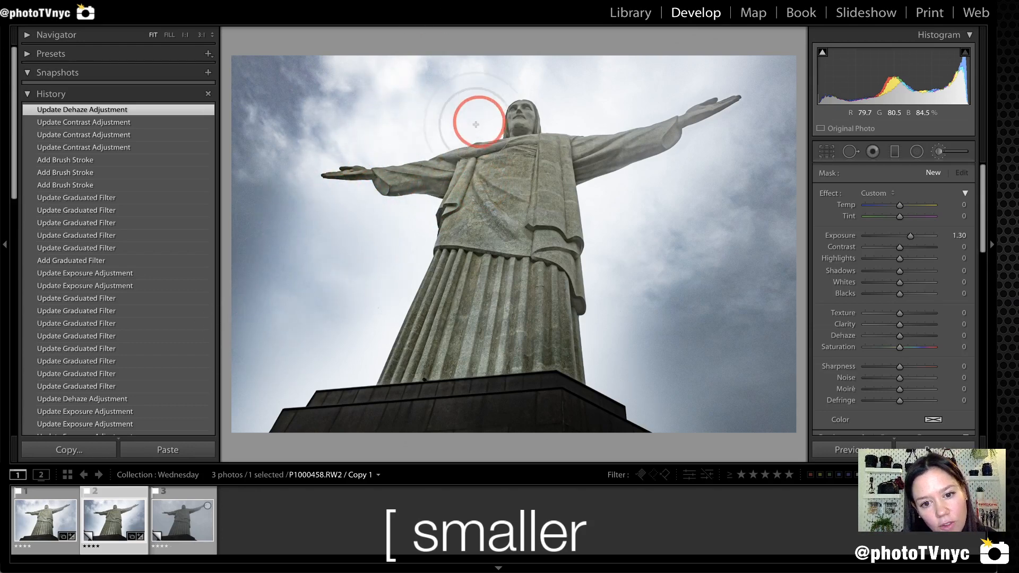
{"action": "mouse_move", "coordinate": [467, 119]}
{"action": "left_mouse_down"}
{"action": "mouse_move", "coordinate": [503, 118]}
{"action": "mouse_move", "coordinate": [504, 159]}
{"action": "left_mouse_up"}
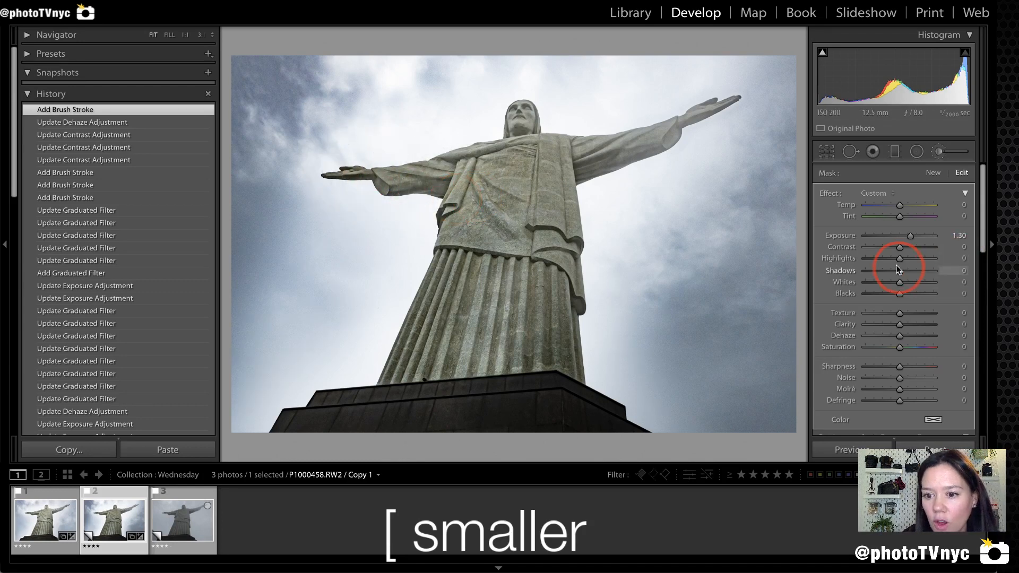
Step: Set the new brush mask's Highlights to −55, Exposure to 0.61 and Shadows to 46
{"action": "left_click_drag", "start_coordinate": [869, 250], "coordinate": [816, 261]}
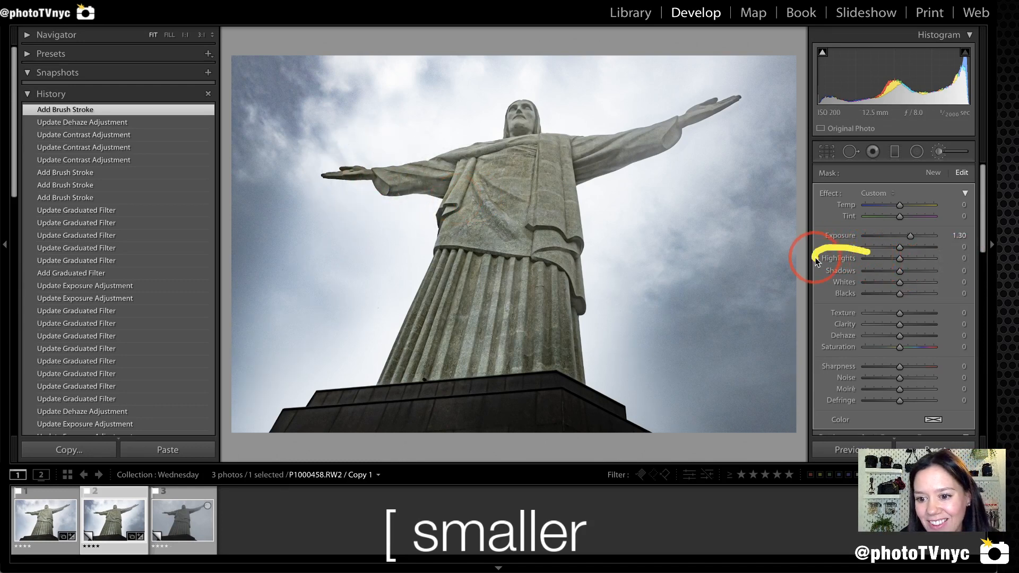
{"action": "mouse_move", "coordinate": [899, 258]}
{"action": "left_mouse_down"}
{"action": "mouse_move", "coordinate": [878, 259]}
{"action": "mouse_move", "coordinate": [904, 239]}
{"action": "left_mouse_up"}
{"action": "mouse_move", "coordinate": [863, 265]}
{"action": "left_mouse_down"}
{"action": "mouse_move", "coordinate": [835, 258]}
{"action": "mouse_move", "coordinate": [822, 275]}
{"action": "left_mouse_up"}
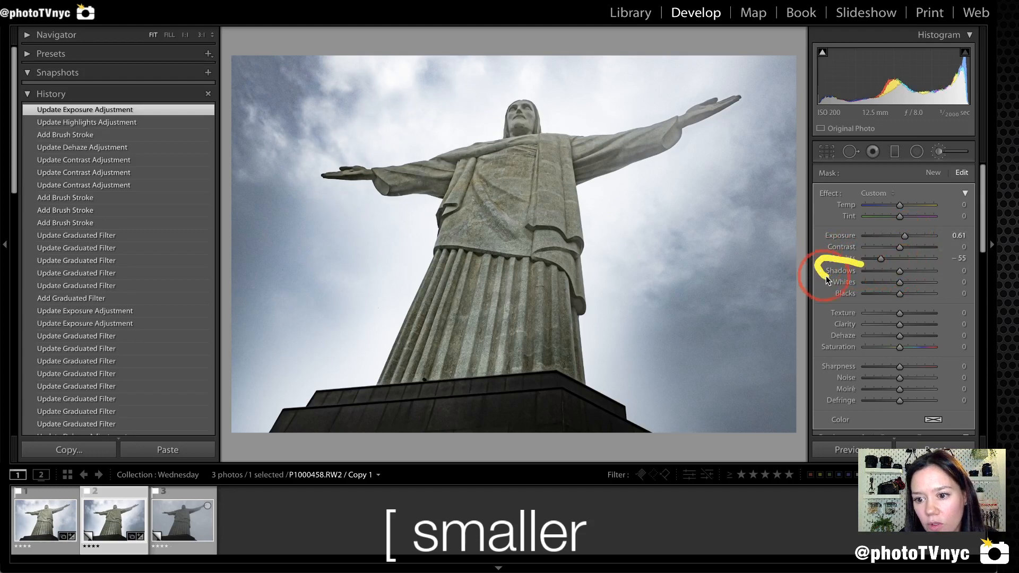
{"action": "left_click_drag", "start_coordinate": [900, 272], "coordinate": [914, 270]}
Step: Extend the brush mask over the statue's dark outstretched hand and arm, using a smaller brush at 1:1 zoom
{"action": "left_click", "coordinate": [354, 159]}
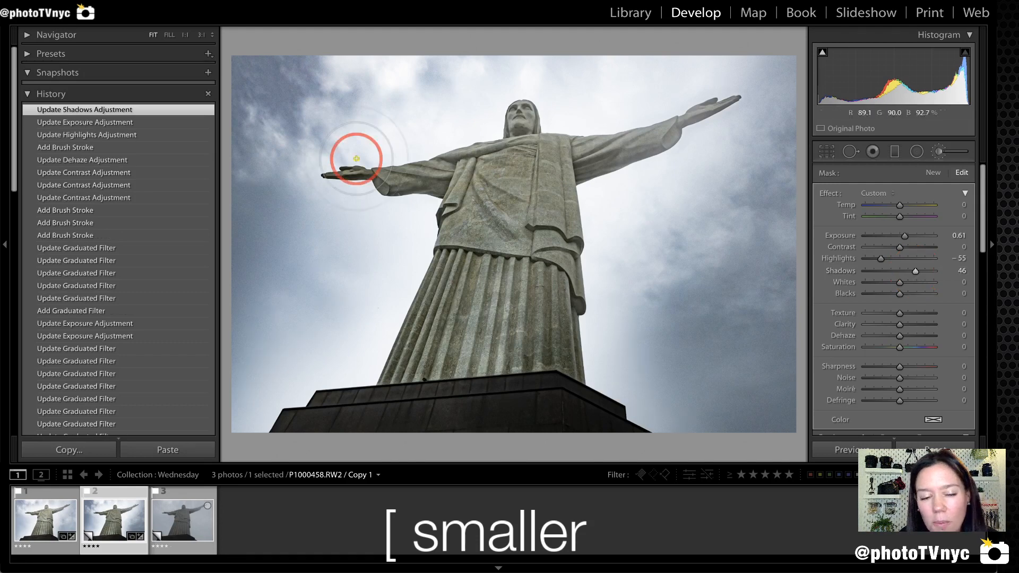
{"action": "mouse_move", "coordinate": [356, 159]}
{"action": "left_mouse_down"}
{"action": "mouse_move", "coordinate": [328, 148]}
{"action": "mouse_move", "coordinate": [300, 166]}
{"action": "mouse_move", "coordinate": [318, 192]}
{"action": "mouse_move", "coordinate": [367, 191]}
{"action": "mouse_move", "coordinate": [343, 140]}
{"action": "left_mouse_up"}
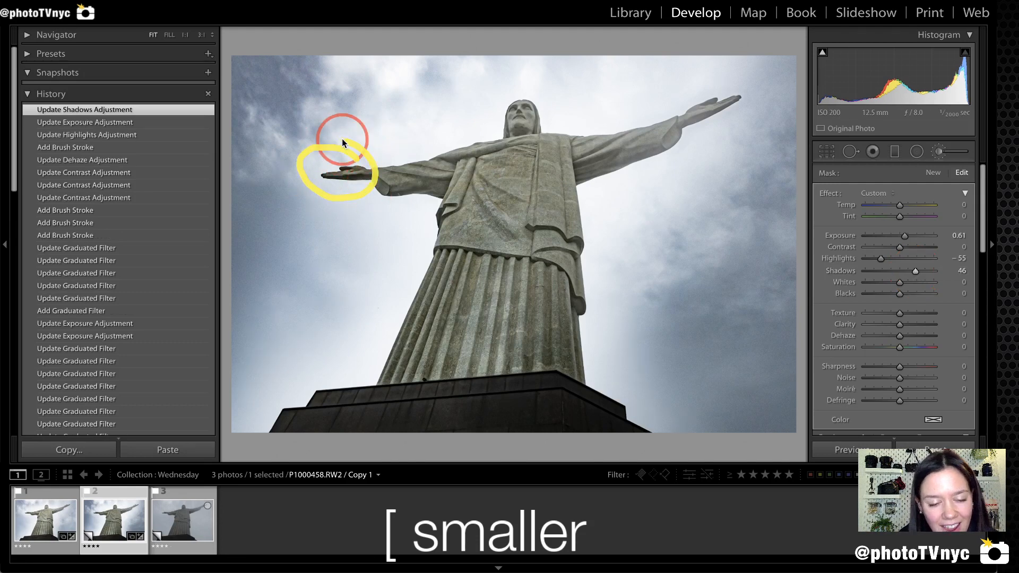
{"action": "key", "text": "z"}
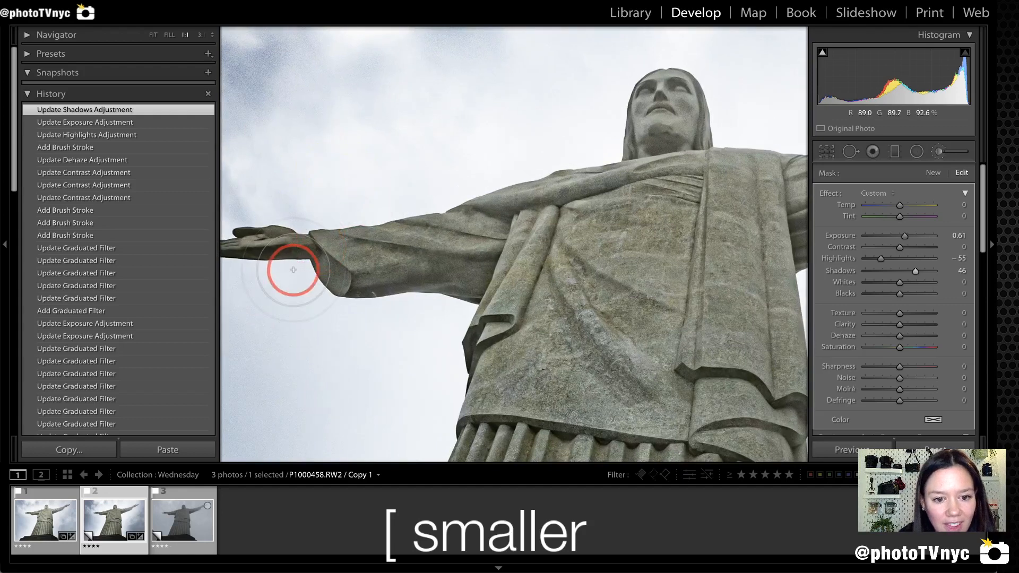
{"action": "key", "text": "bracketleft"}
{"action": "mouse_move", "coordinate": [302, 283]}
{"action": "left_mouse_down"}
{"action": "mouse_move", "coordinate": [452, 254]}
{"action": "mouse_move", "coordinate": [514, 266]}
{"action": "left_mouse_up"}
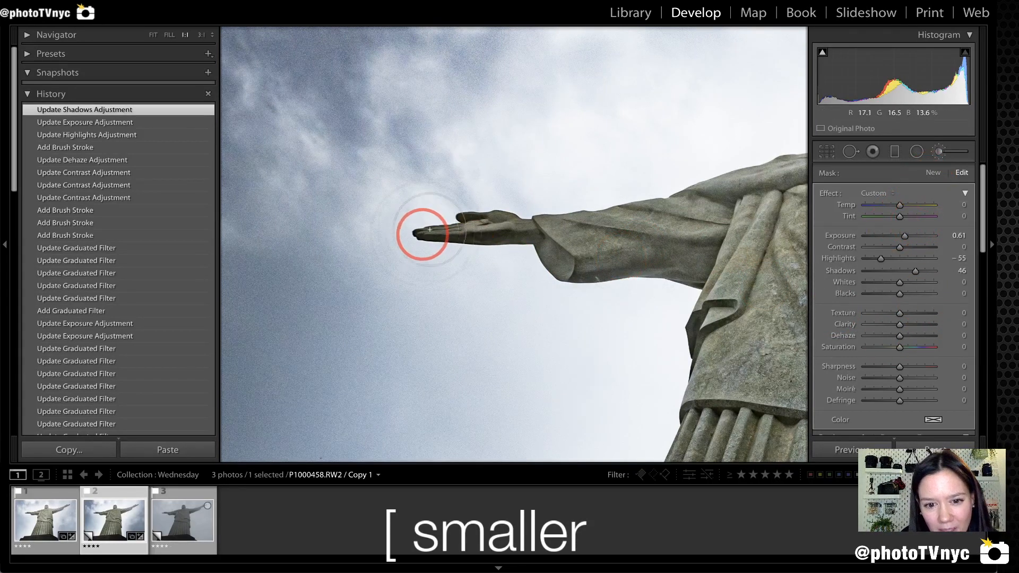
{"action": "mouse_move", "coordinate": [403, 240]}
{"action": "left_mouse_down"}
{"action": "mouse_move", "coordinate": [500, 209]}
{"action": "mouse_move", "coordinate": [477, 254]}
{"action": "mouse_move", "coordinate": [560, 245]}
{"action": "mouse_move", "coordinate": [542, 272]}
{"action": "mouse_move", "coordinate": [670, 287]}
{"action": "left_mouse_up"}
Step: Set the hand and head brush mask's Blacks to 7 and its Exposure to 1.03
{"action": "left_click", "coordinate": [922, 294]}
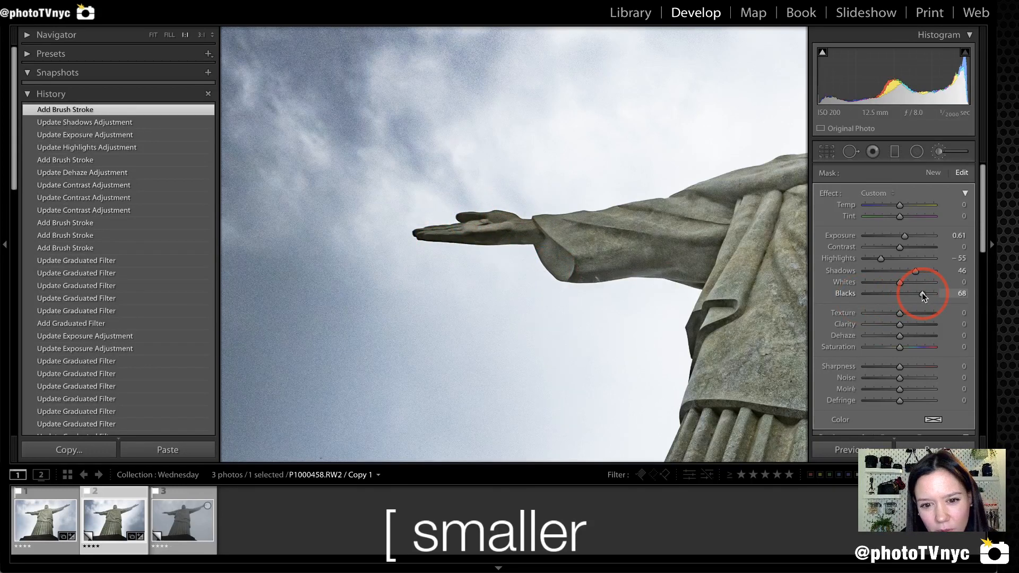
{"action": "left_click_drag", "start_coordinate": [922, 296], "coordinate": [902, 293]}
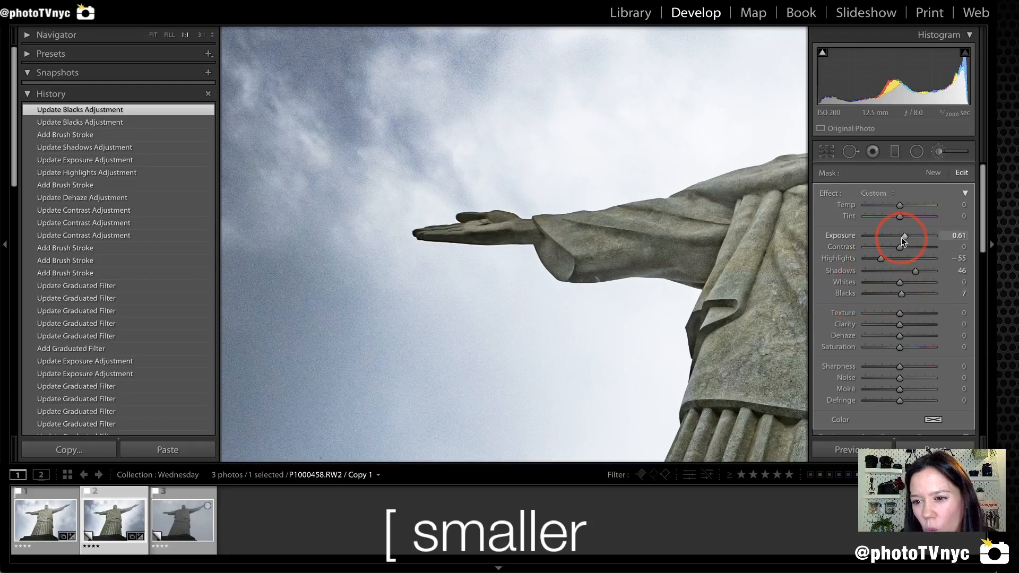
{"action": "left_click_drag", "start_coordinate": [905, 239], "coordinate": [909, 237]}
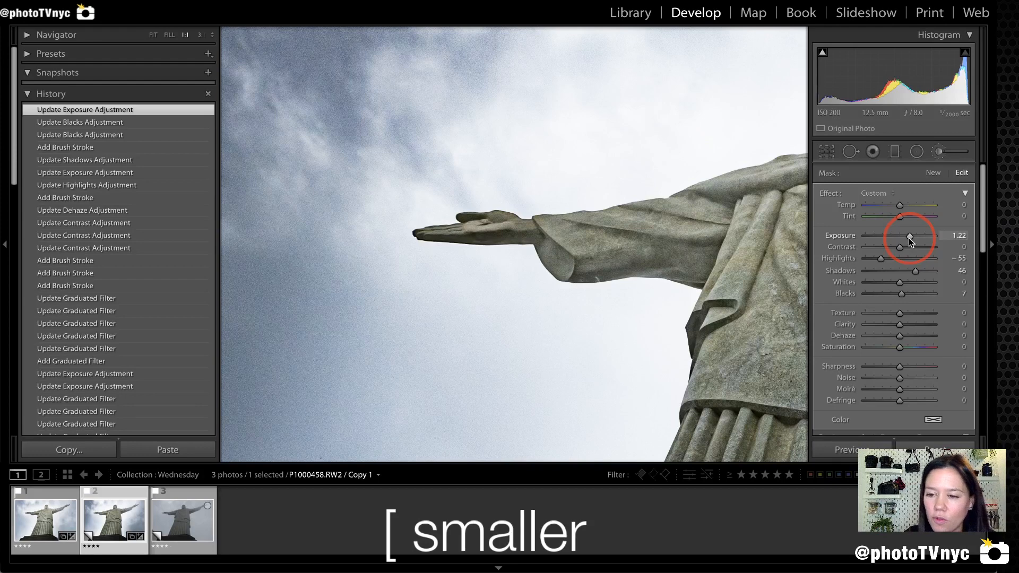
{"action": "left_click_drag", "start_coordinate": [909, 237], "coordinate": [907, 236]}
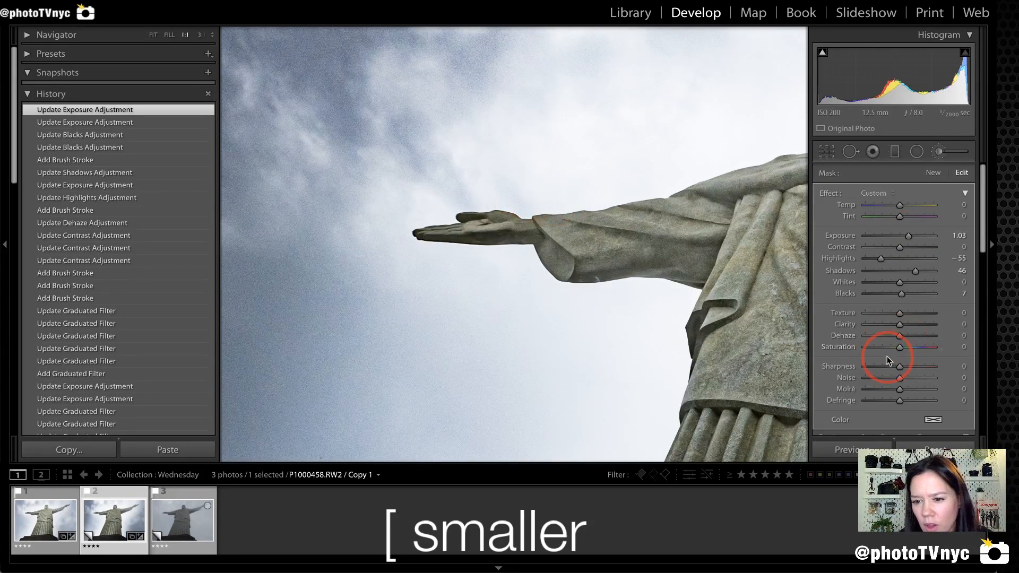
Step: Set the brush mask's Dehaze to −25 and view the whole photo again
{"action": "left_click_drag", "start_coordinate": [900, 337], "coordinate": [890, 336]}
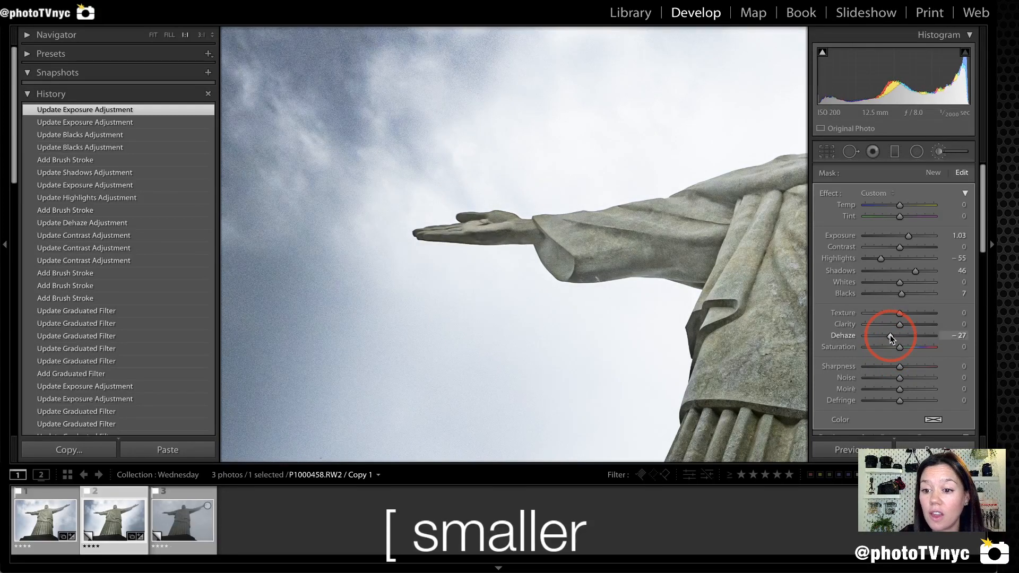
{"action": "double_click", "coordinate": [847, 340]}
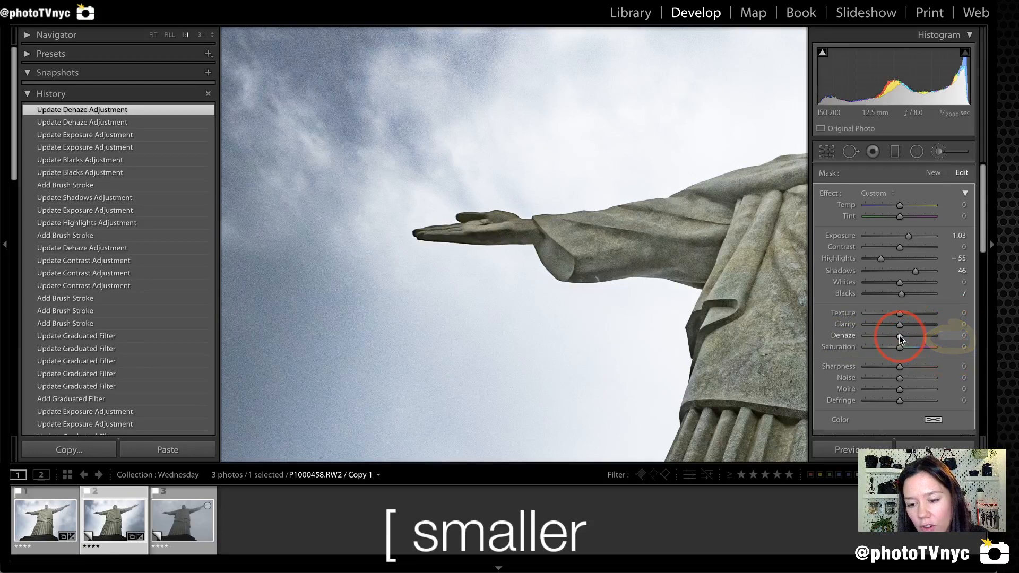
{"action": "left_click_drag", "start_coordinate": [897, 335], "coordinate": [891, 335]}
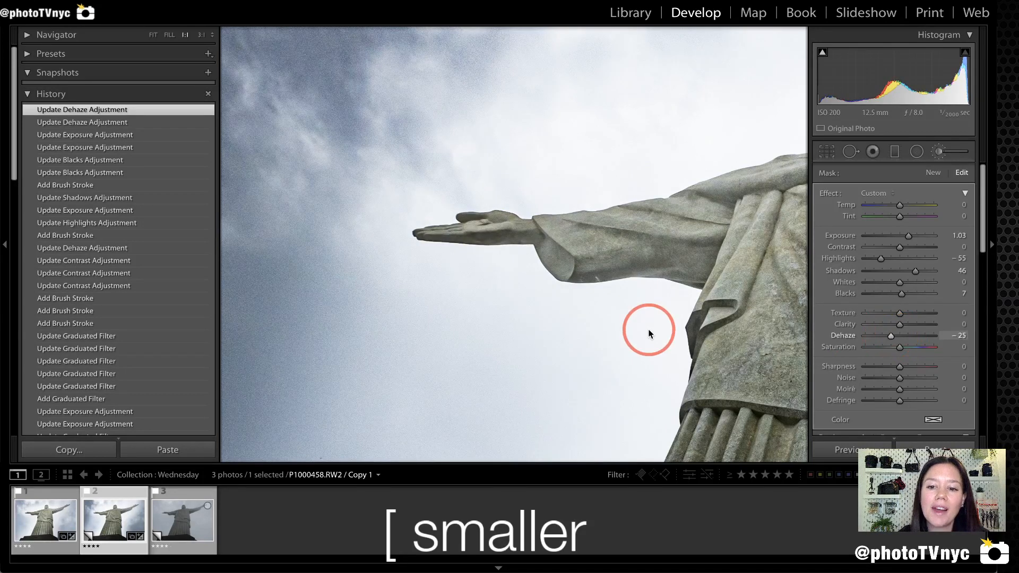
{"action": "left_click_drag", "start_coordinate": [648, 330], "coordinate": [548, 329]}
{"action": "mouse_move", "coordinate": [466, 230]}
{"action": "left_mouse_down"}
{"action": "mouse_move", "coordinate": [407, 156]}
{"action": "mouse_move", "coordinate": [265, 205]}
{"action": "mouse_move", "coordinate": [385, 313]}
{"action": "mouse_move", "coordinate": [471, 180]}
{"action": "left_mouse_up"}
{"action": "mouse_move", "coordinate": [518, 251]}
{"action": "left_mouse_down"}
{"action": "mouse_move", "coordinate": [654, 251]}
{"action": "mouse_move", "coordinate": [653, 230]}
{"action": "mouse_move", "coordinate": [643, 270]}
{"action": "mouse_move", "coordinate": [654, 206]}
{"action": "mouse_move", "coordinate": [690, 229]}
{"action": "left_mouse_up"}
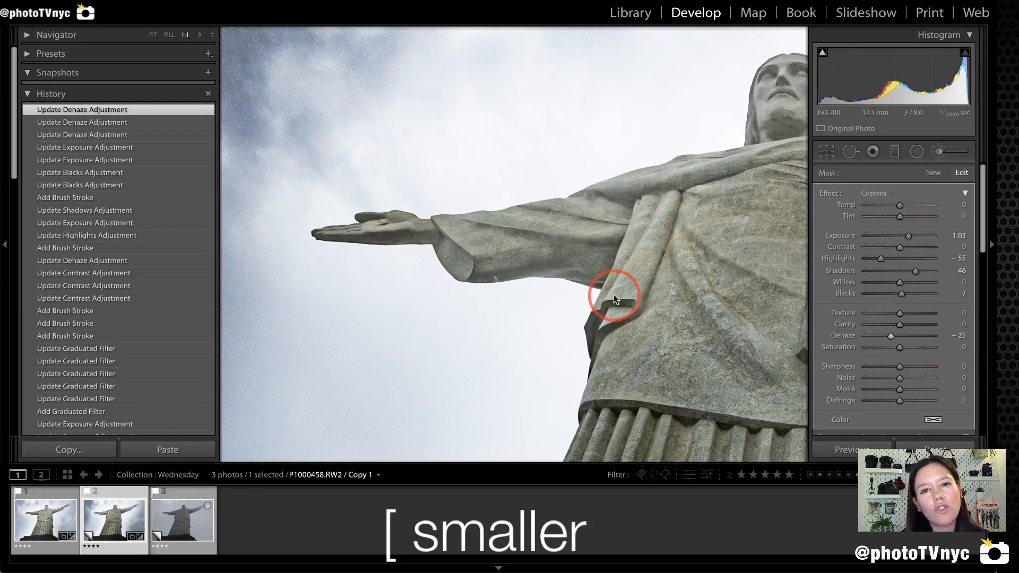
{"action": "key", "text": "z"}
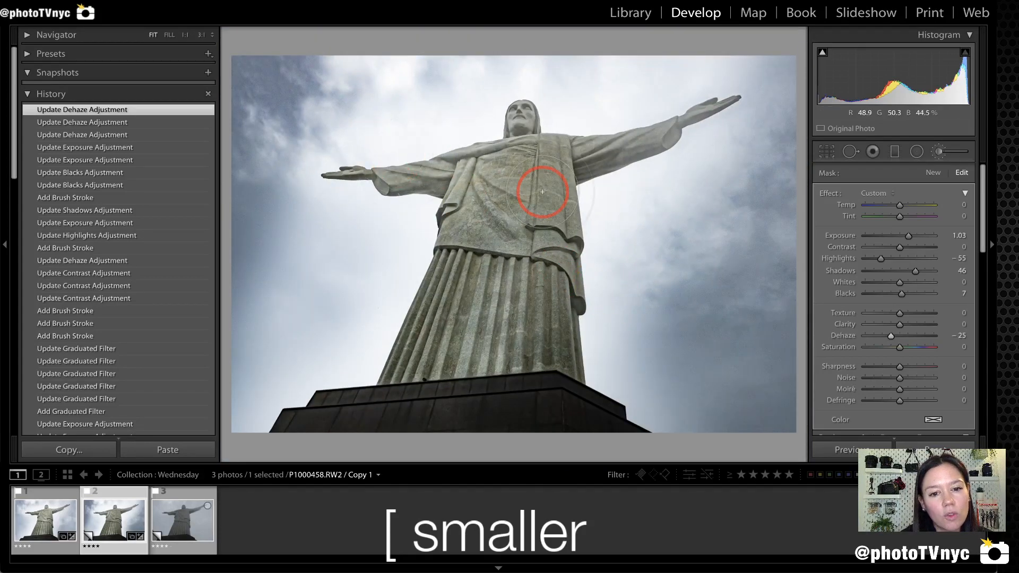
Step: Show the mask overlay and erase the mask's spill from the sky above and around the hand with a larger eraser brush
{"action": "key", "text": "o"}
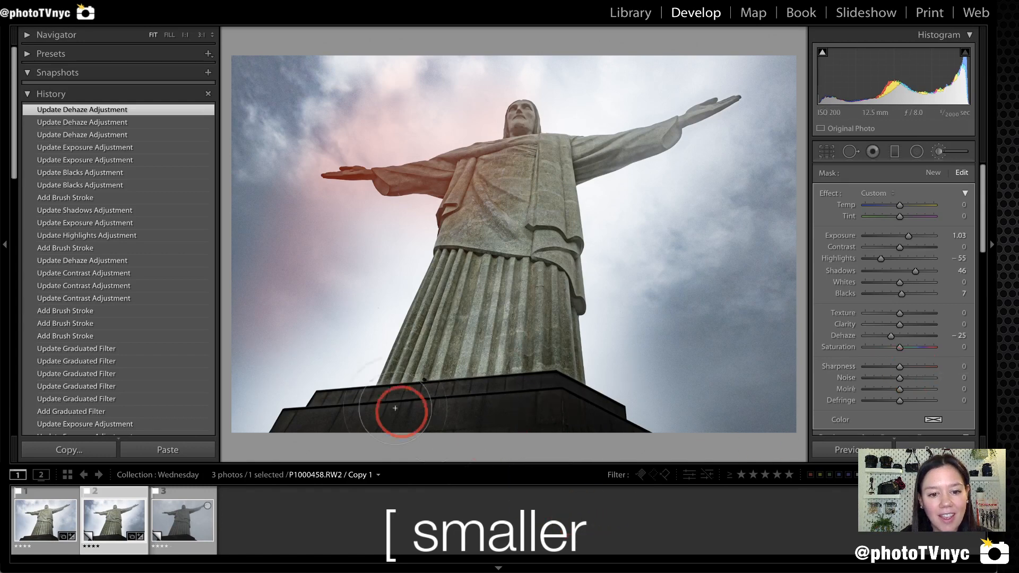
{"action": "key", "text": "alt"}
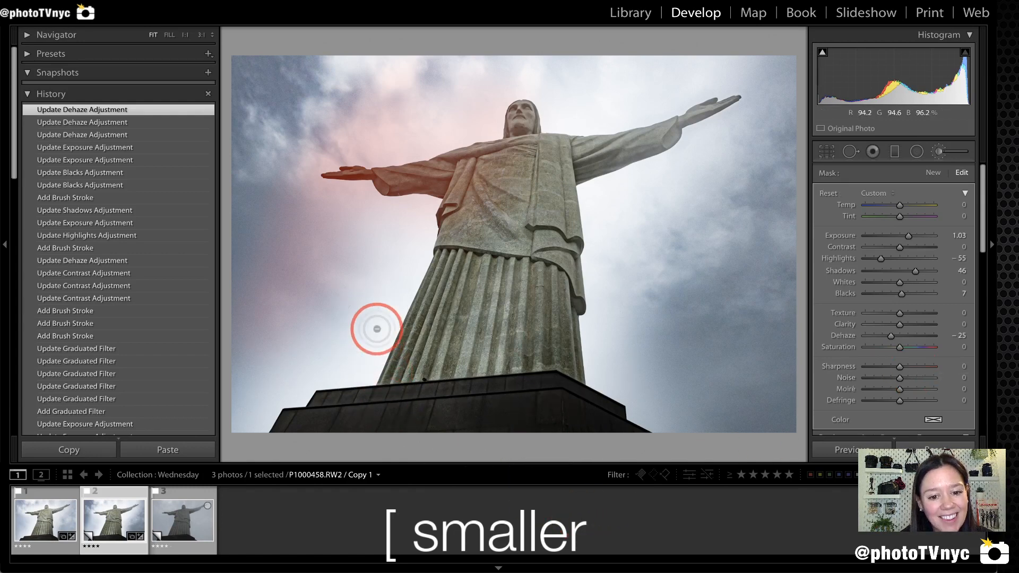
{"action": "key", "text": "bracketright"}
{"action": "key", "text": "bracketright"}
{"action": "key", "text": "bracketright"}
{"action": "key", "text": "bracketright"}
{"action": "key", "text": "bracketright"}
{"action": "key", "text": "bracketright"}
{"action": "key", "text": "bracketright"}
{"action": "key", "text": "bracketright"}
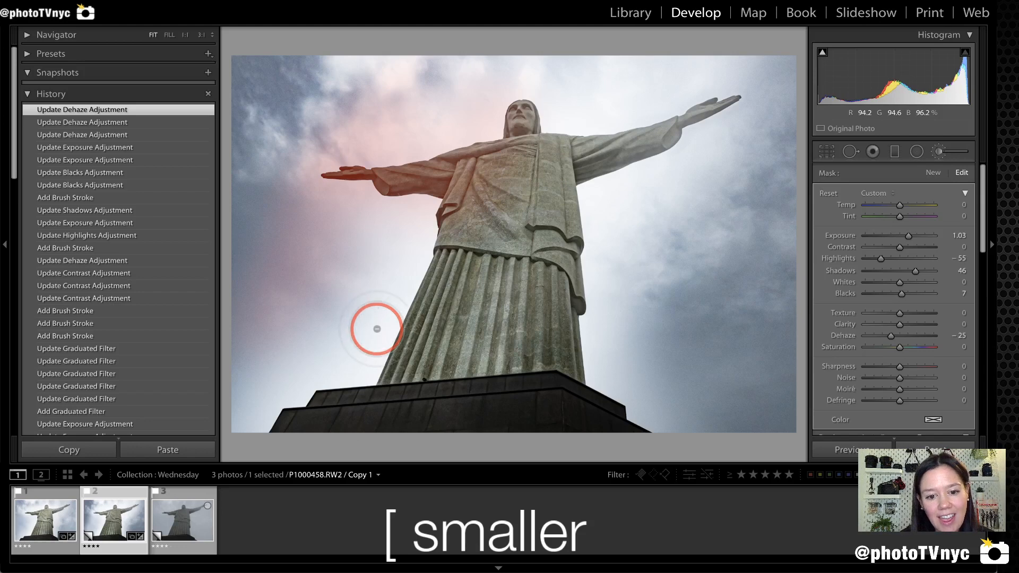
{"action": "key", "text": "bracketright"}
{"action": "key", "text": "bracketright"}
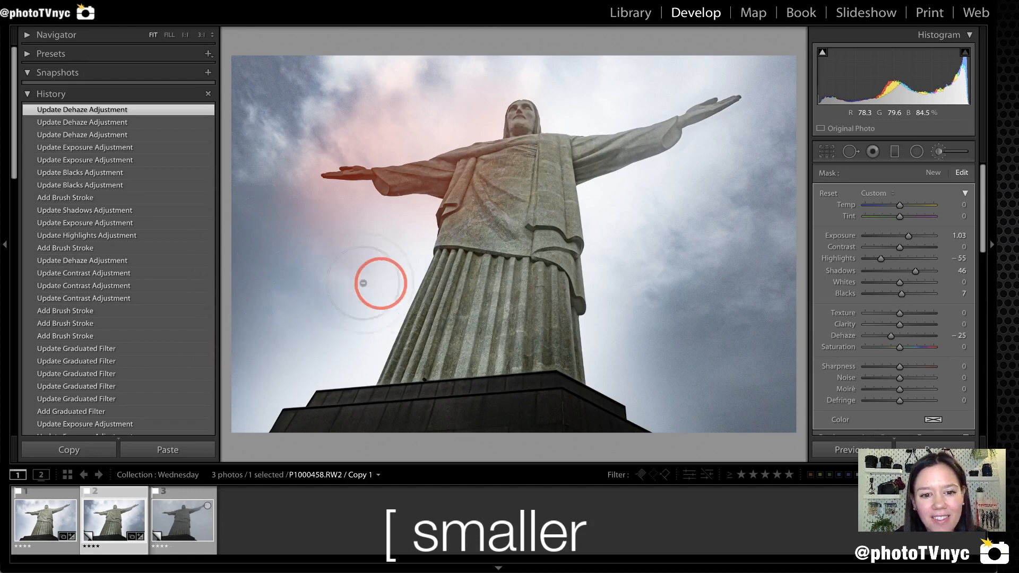
{"action": "left_click_drag", "start_coordinate": [316, 80], "coordinate": [384, 110]}
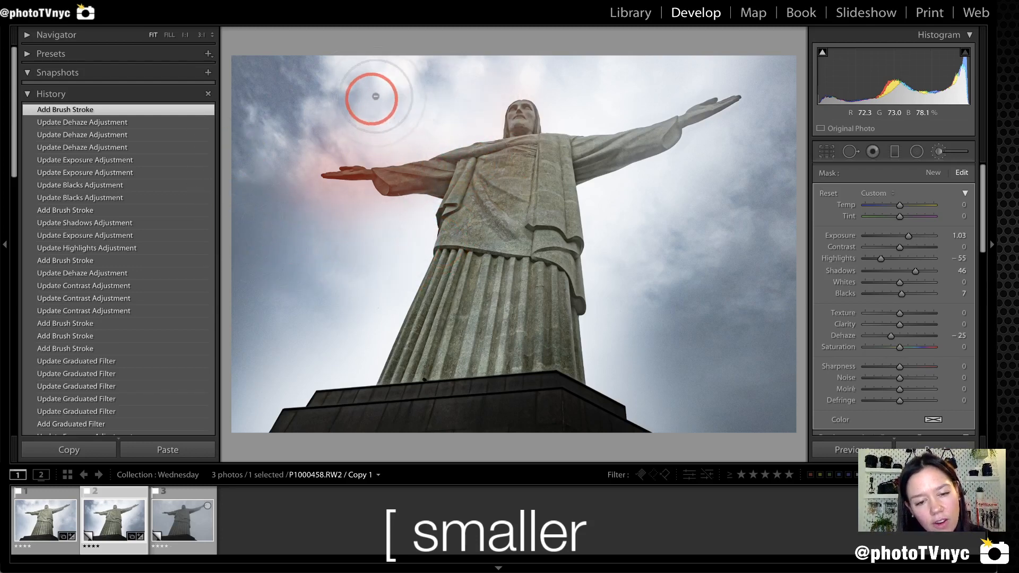
{"action": "left_click", "coordinate": [389, 53]}
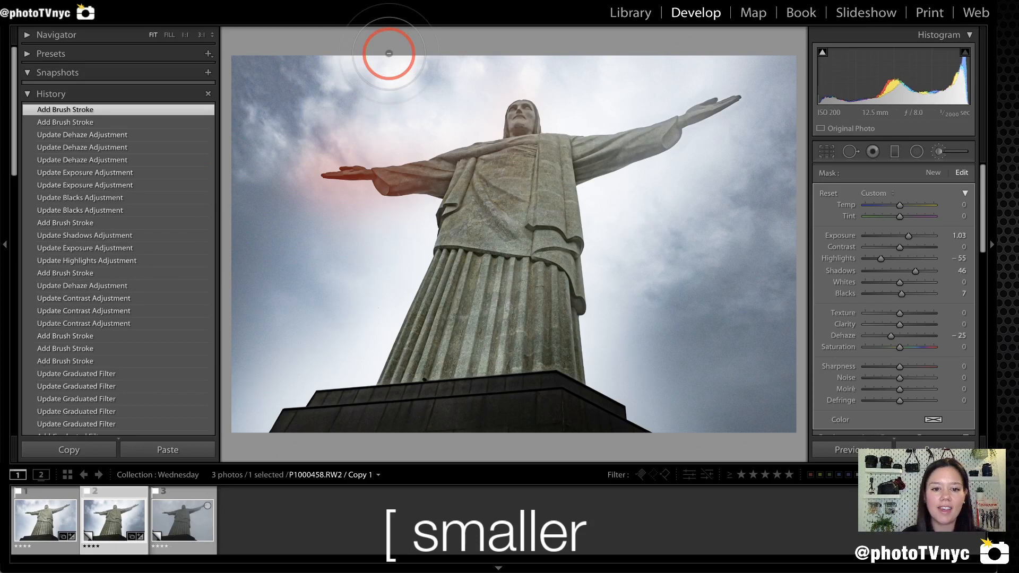
Step: Erase more of the brush mask at the statue's shoulder and in the sky beside and below the outstretched hand
{"action": "key", "text": "alt"}
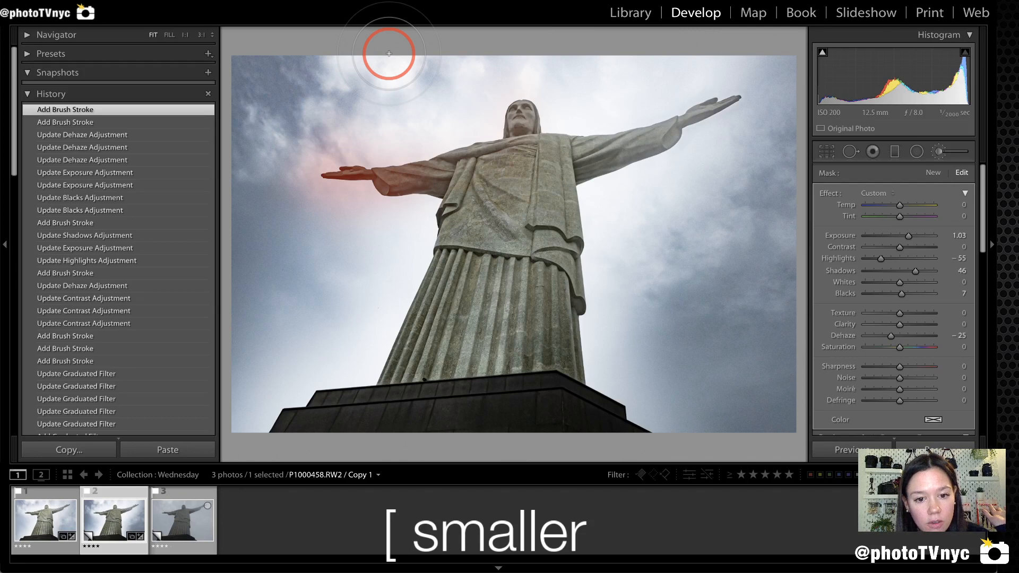
{"action": "key", "text": "alt"}
{"action": "left_click", "coordinate": [458, 153], "text": "alt"}
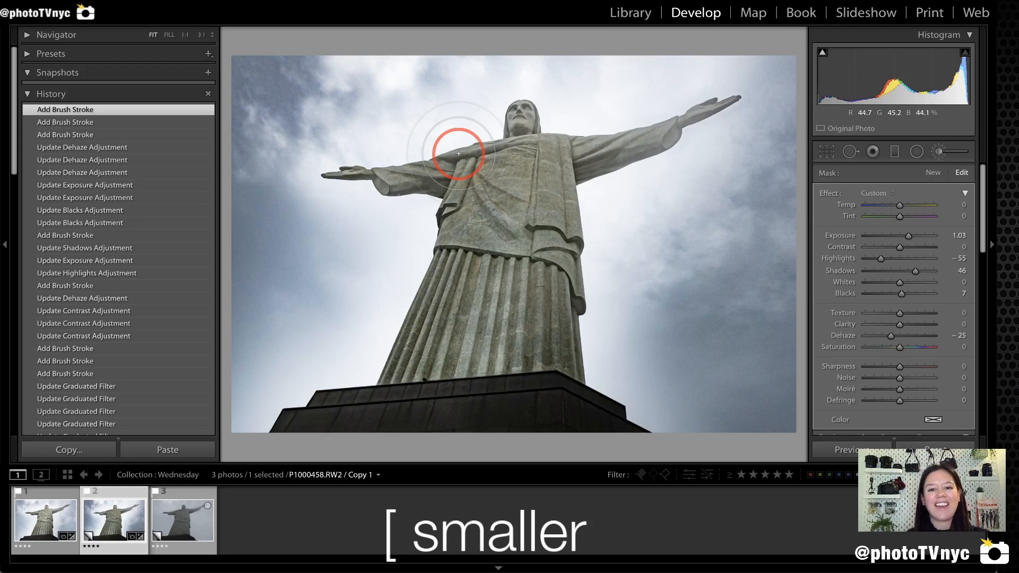
{"action": "key", "text": "alt"}
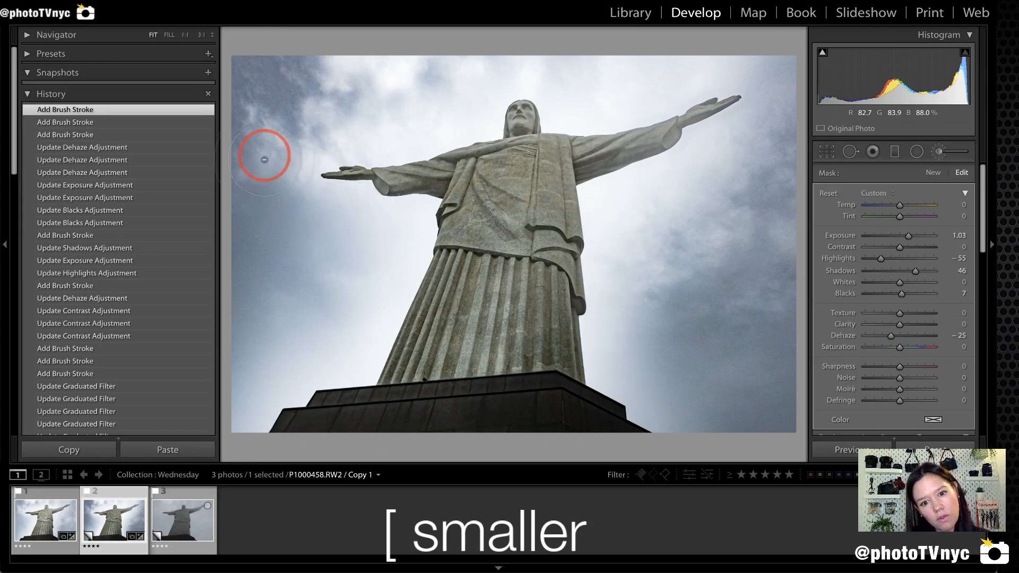
{"action": "mouse_move", "coordinate": [326, 106]}
{"action": "left_mouse_down"}
{"action": "mouse_move", "coordinate": [255, 164]}
{"action": "mouse_move", "coordinate": [259, 234]}
{"action": "mouse_move", "coordinate": [298, 236]}
{"action": "left_mouse_up"}
{"action": "mouse_move", "coordinate": [338, 306]}
{"action": "left_mouse_down"}
{"action": "mouse_move", "coordinate": [389, 251]}
{"action": "mouse_move", "coordinate": [301, 218]}
{"action": "mouse_move", "coordinate": [270, 184]}
{"action": "left_mouse_up"}
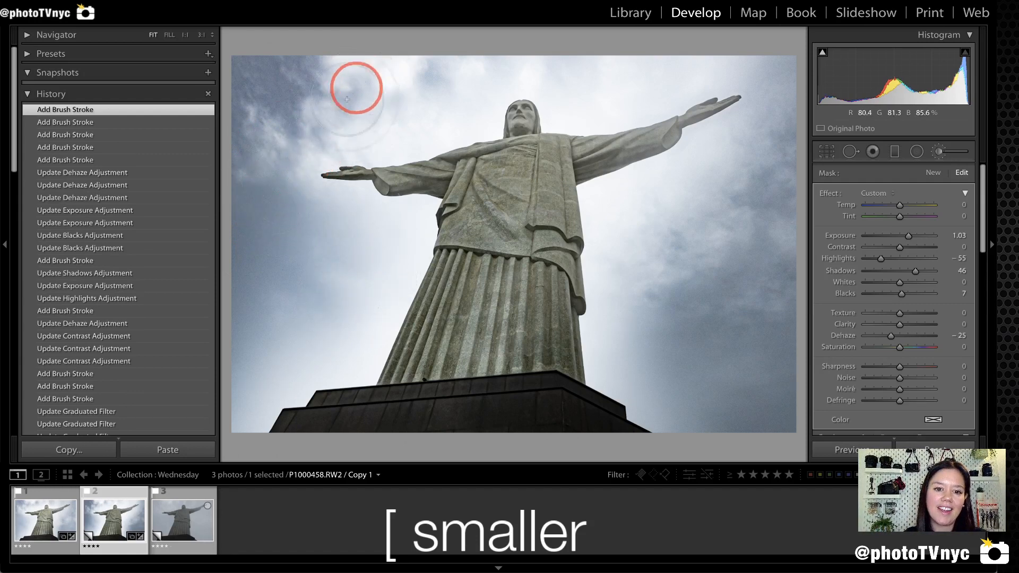
{"action": "mouse_move", "coordinate": [302, 212]}
{"action": "left_mouse_down"}
{"action": "mouse_move", "coordinate": [271, 232]}
{"action": "mouse_move", "coordinate": [299, 233]}
{"action": "mouse_move", "coordinate": [333, 206]}
{"action": "mouse_move", "coordinate": [294, 217]}
{"action": "mouse_move", "coordinate": [278, 235]}
{"action": "left_mouse_up"}
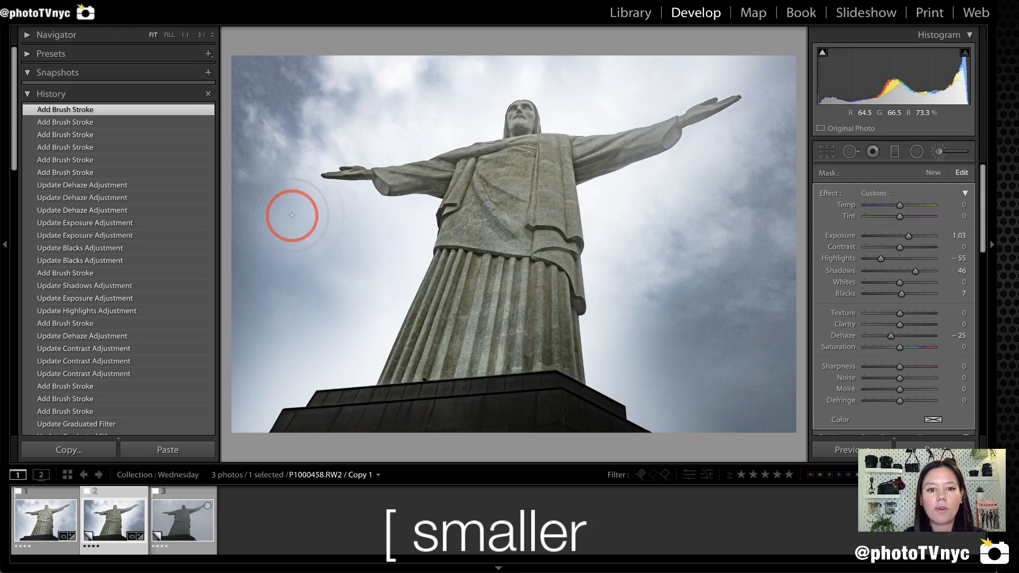
{"action": "left_click", "coordinate": [703, 314]}
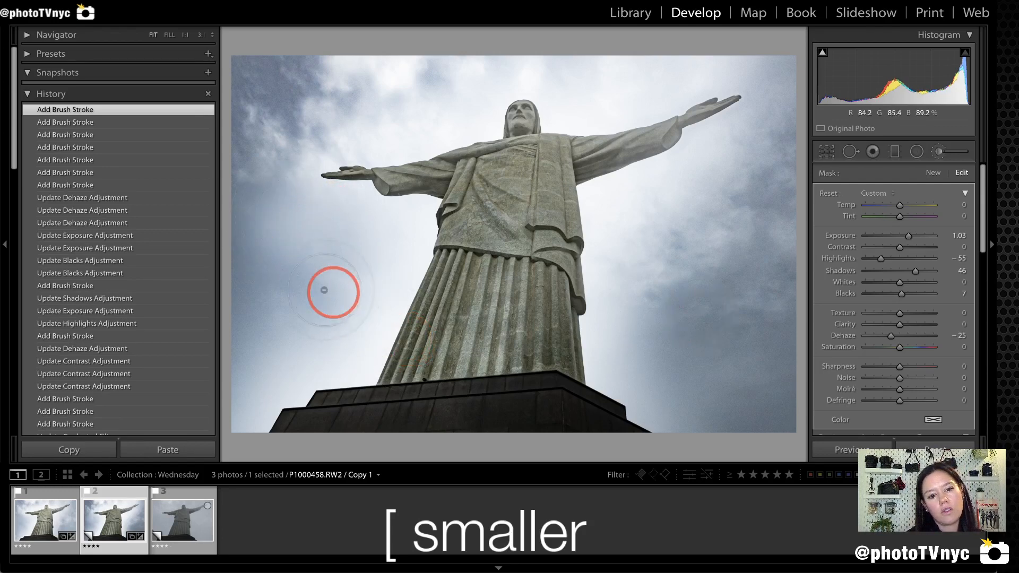
{"action": "left_click", "coordinate": [262, 276], "text": "alt"}
{"action": "left_click", "coordinate": [331, 245]}
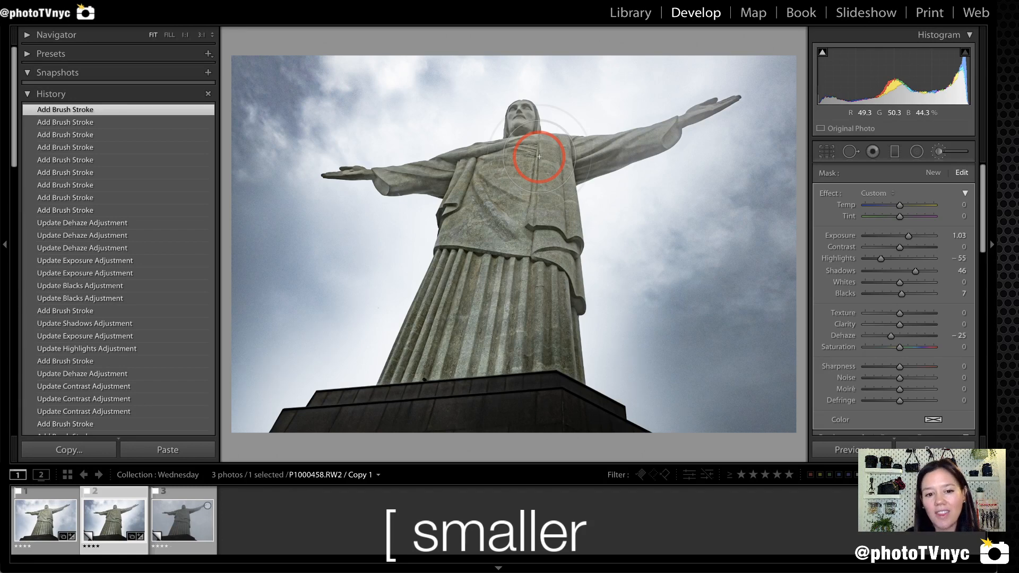
{"action": "key", "text": "bracketleft"}
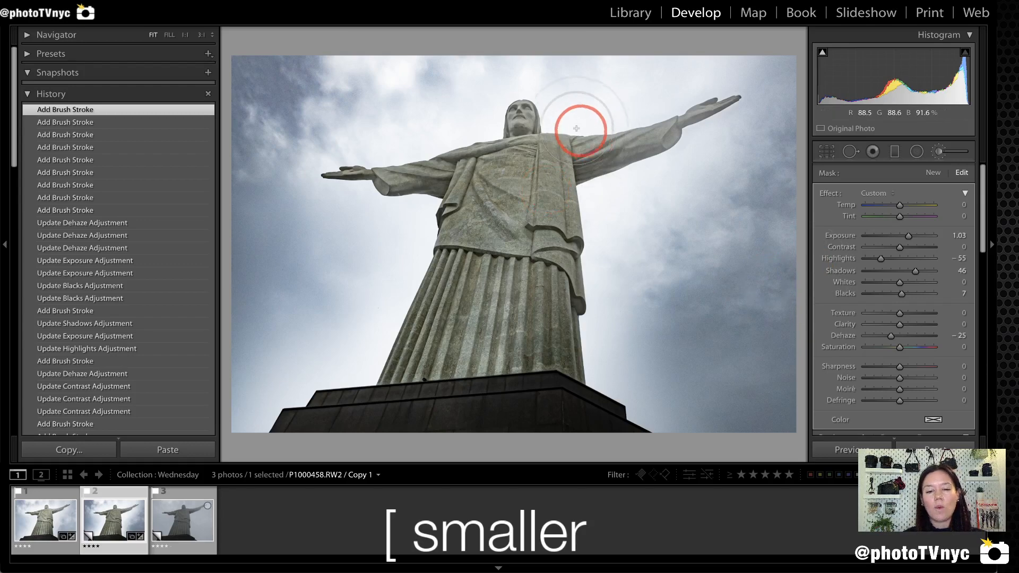
{"action": "key", "text": "z"}
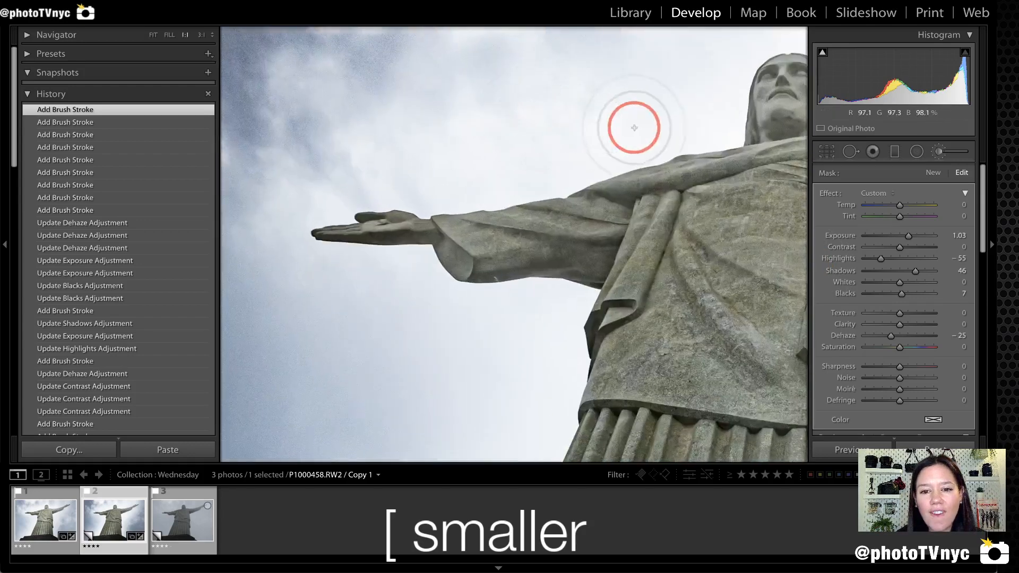
{"action": "left_click_drag", "start_coordinate": [712, 138], "coordinate": [382, 218]}
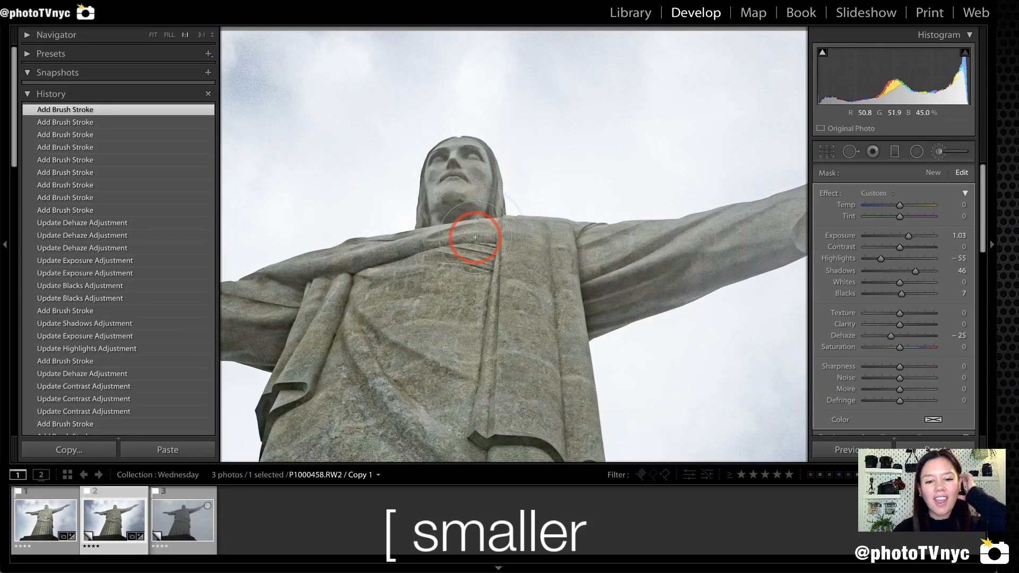
{"action": "key", "text": "z"}
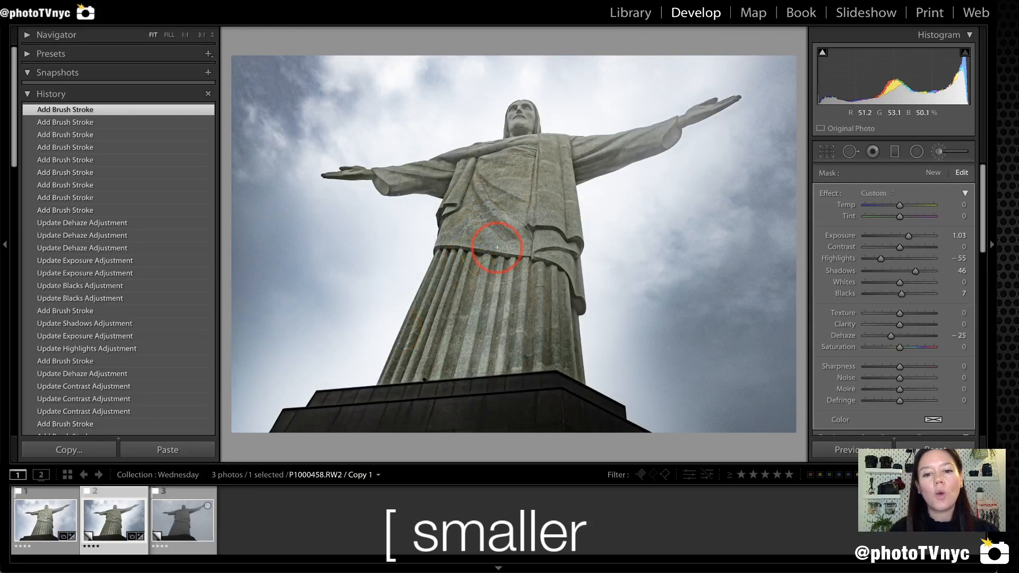
{"action": "mouse_move", "coordinate": [437, 254]}
{"action": "left_mouse_down"}
{"action": "mouse_move", "coordinate": [516, 145]}
{"action": "mouse_move", "coordinate": [568, 132]}
{"action": "mouse_move", "coordinate": [574, 310]}
{"action": "mouse_move", "coordinate": [416, 275]}
{"action": "mouse_move", "coordinate": [451, 211]}
{"action": "mouse_move", "coordinate": [471, 85]}
{"action": "mouse_move", "coordinate": [567, 66]}
{"action": "mouse_move", "coordinate": [592, 110]}
{"action": "mouse_move", "coordinate": [593, 312]}
{"action": "mouse_move", "coordinate": [366, 289]}
{"action": "mouse_move", "coordinate": [436, 151]}
{"action": "mouse_move", "coordinate": [443, 95]}
{"action": "mouse_move", "coordinate": [565, 61]}
{"action": "mouse_move", "coordinate": [606, 299]}
{"action": "mouse_move", "coordinate": [336, 301]}
{"action": "left_mouse_up"}
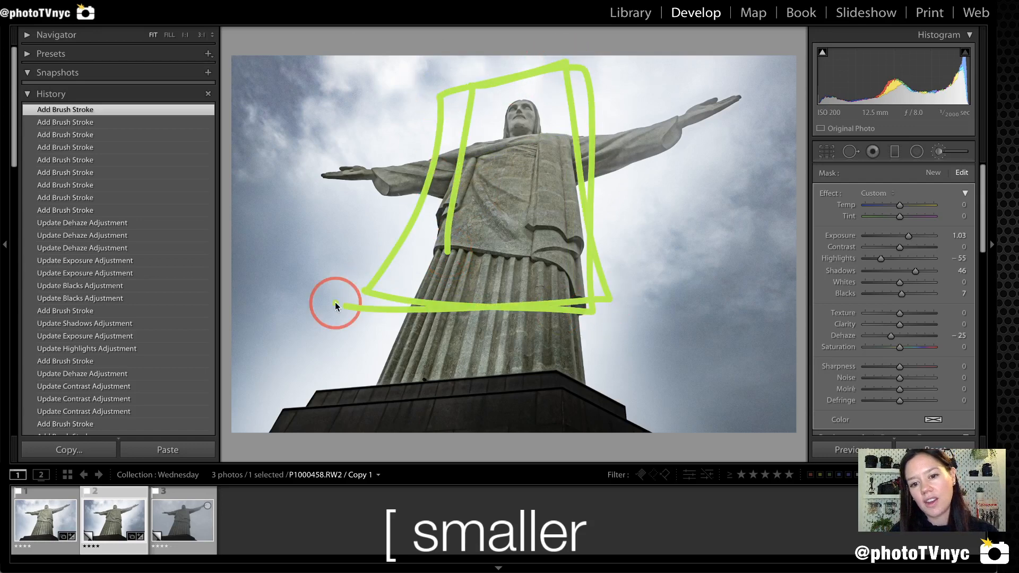
Step: Paint a new Adjustment Brush mask with Dehaze 42 at the statue's head and set its Exposure to 1.36
{"action": "left_click", "coordinate": [934, 173]}
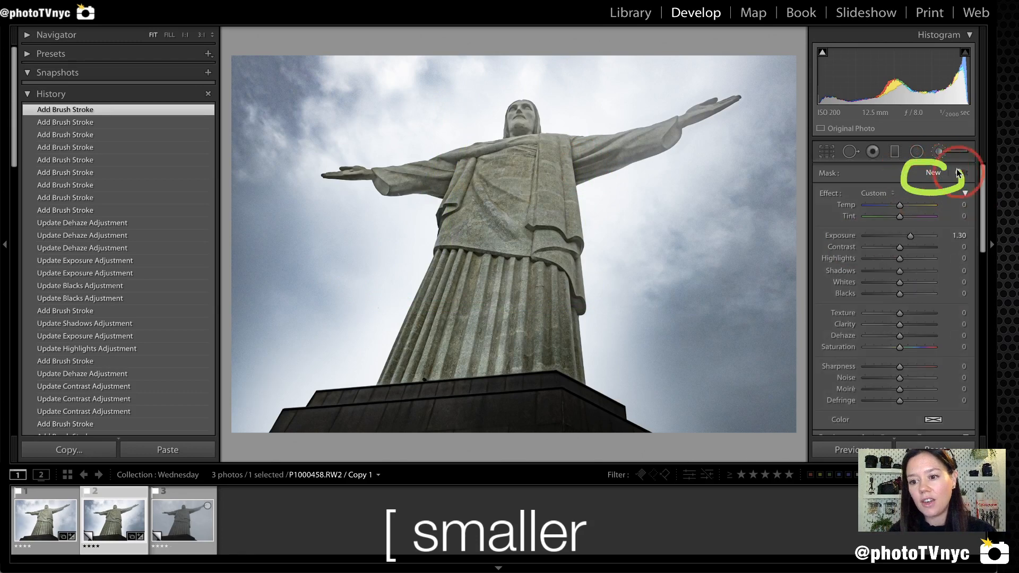
{"action": "double_click", "coordinate": [839, 236]}
{"action": "left_click", "coordinate": [913, 335]}
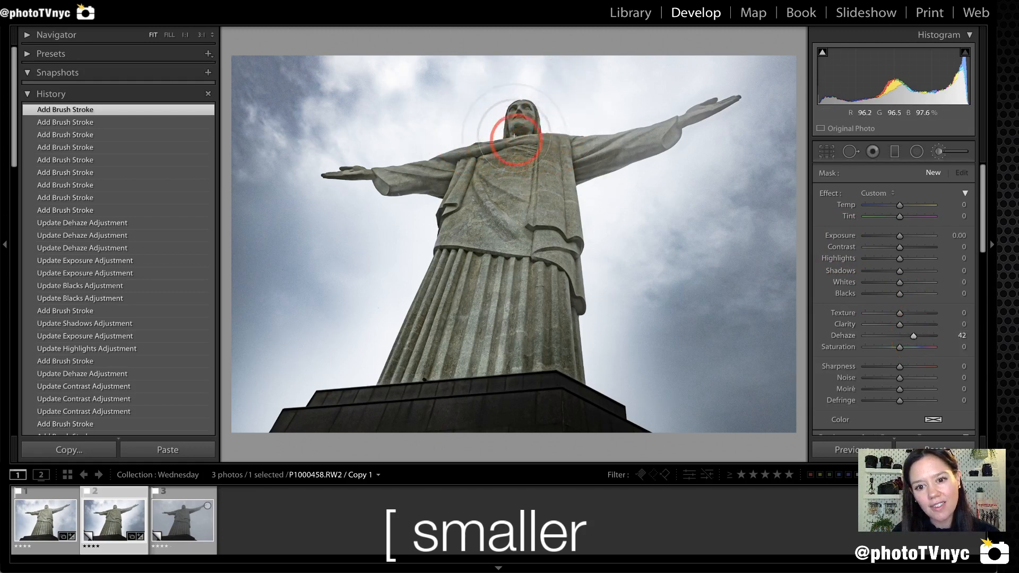
{"action": "left_click", "coordinate": [522, 89]}
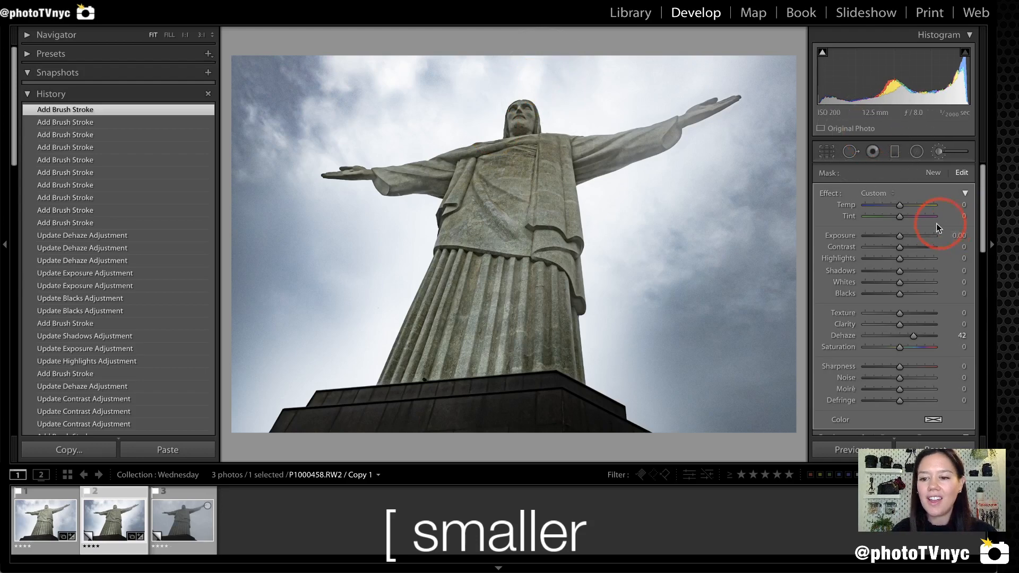
{"action": "left_click_drag", "start_coordinate": [899, 236], "coordinate": [911, 237]}
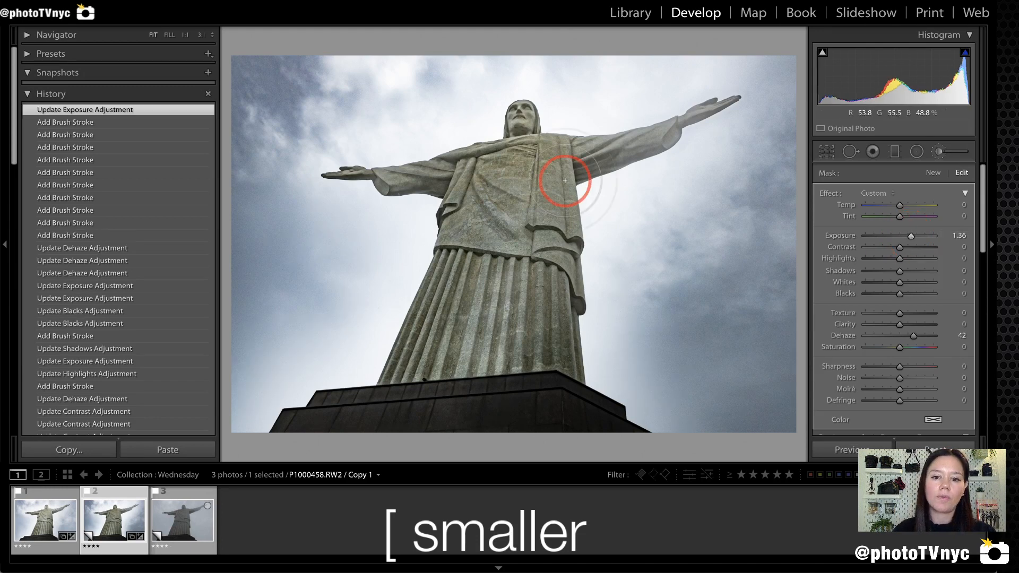
Step: Delete the selected Adjustment Brush mask on the statue and undo the deletion
{"action": "mouse_move", "coordinate": [446, 245]}
{"action": "left_mouse_down"}
{"action": "mouse_move", "coordinate": [464, 126]}
{"action": "mouse_move", "coordinate": [534, 87]}
{"action": "mouse_move", "coordinate": [569, 94]}
{"action": "mouse_move", "coordinate": [599, 160]}
{"action": "mouse_move", "coordinate": [603, 249]}
{"action": "mouse_move", "coordinate": [559, 305]}
{"action": "mouse_move", "coordinate": [420, 240]}
{"action": "left_mouse_up"}
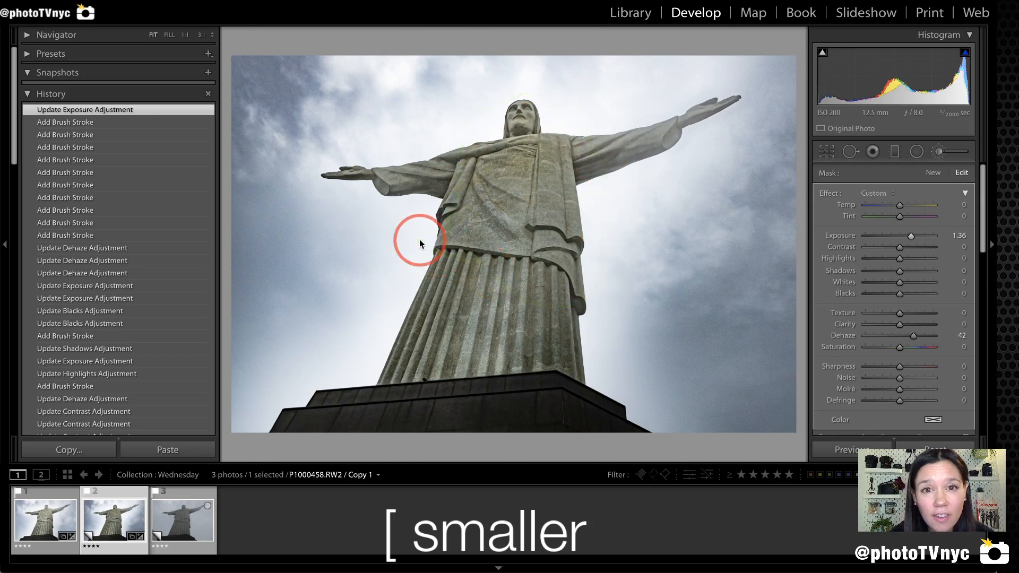
{"action": "key", "text": "Delete"}
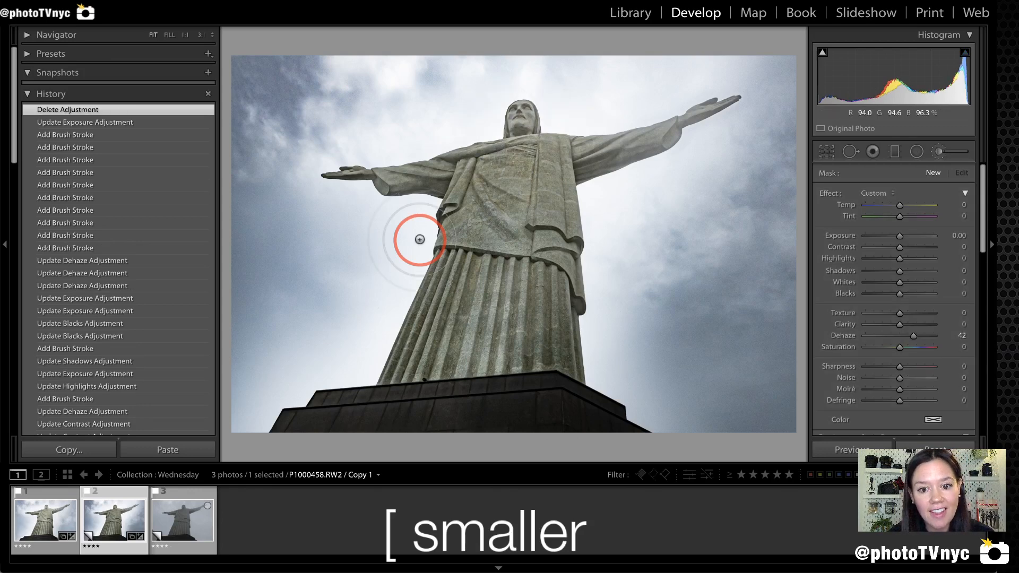
{"action": "mouse_move", "coordinate": [540, 155]}
{"action": "left_mouse_down"}
{"action": "mouse_move", "coordinate": [447, 216]}
{"action": "mouse_move", "coordinate": [554, 158]}
{"action": "left_mouse_up"}
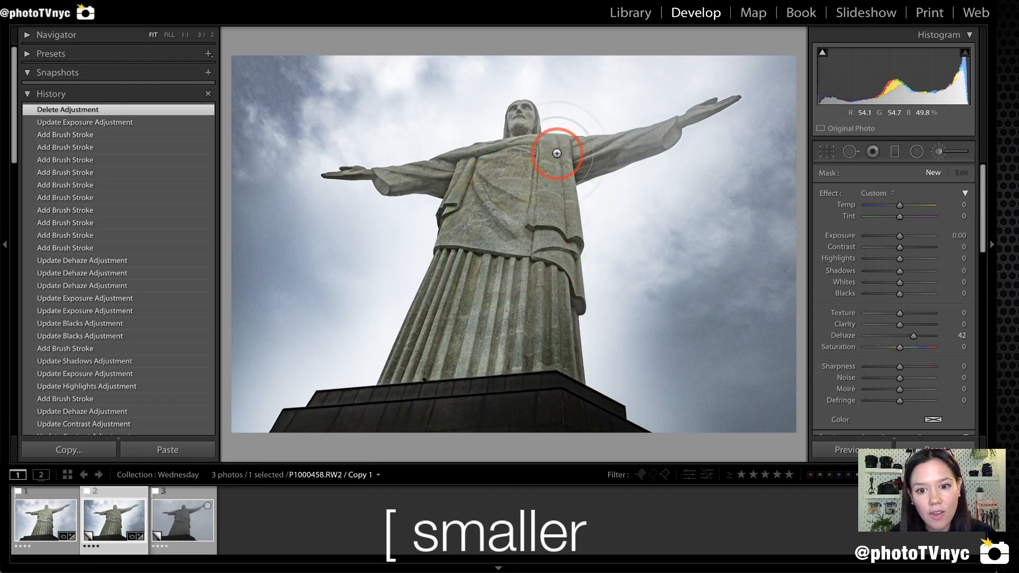
{"action": "key", "text": "ctrl+z"}
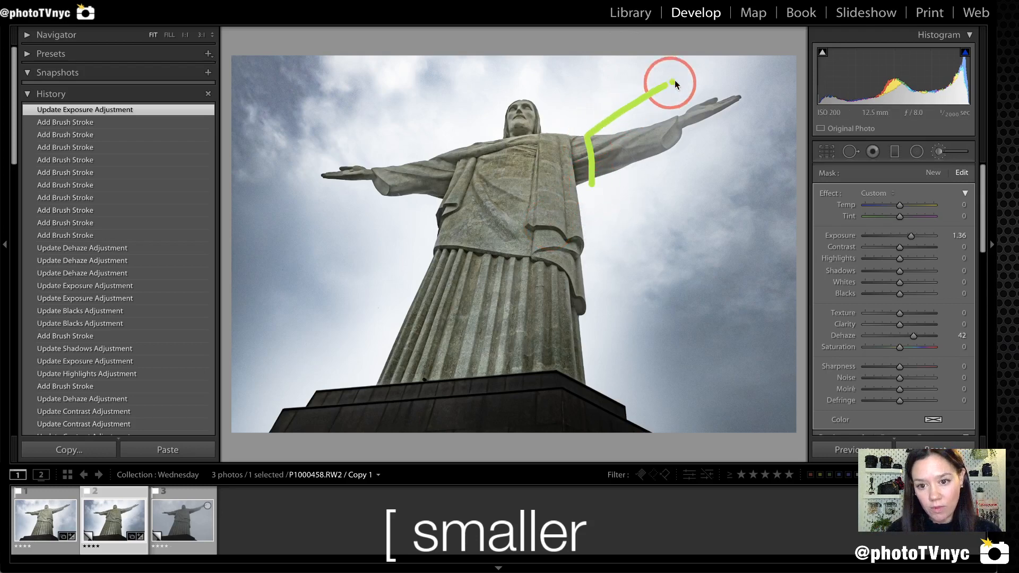
{"action": "mouse_move", "coordinate": [769, 84]}
{"action": "left_mouse_down"}
{"action": "mouse_move", "coordinate": [746, 127]}
{"action": "mouse_move", "coordinate": [650, 195]}
{"action": "mouse_move", "coordinate": [608, 206]}
{"action": "mouse_move", "coordinate": [593, 180]}
{"action": "left_mouse_up"}
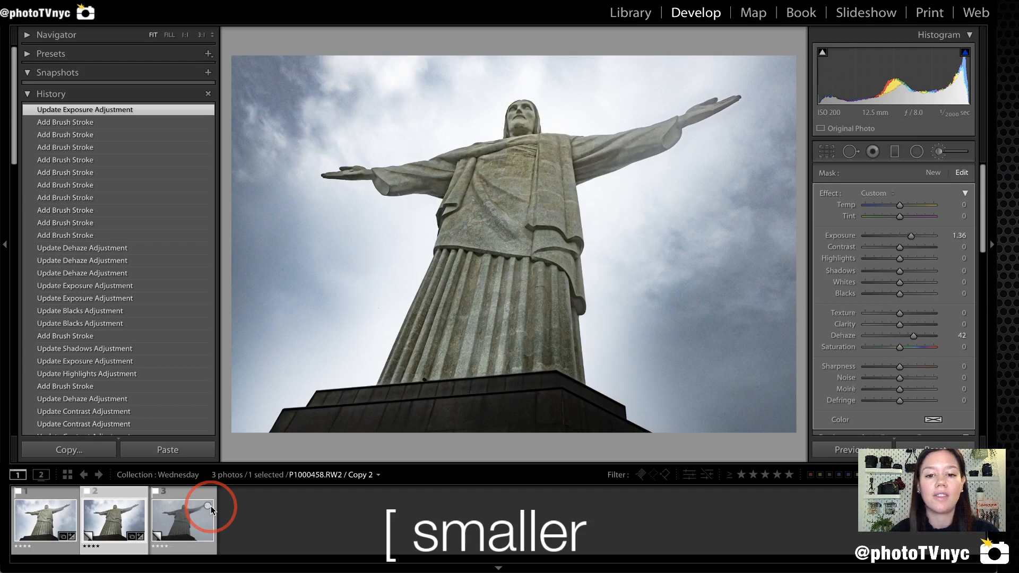
Step: View the unedited virtual copy, Copy 2, and return to the edited Copy 1 to compare them
{"action": "left_click", "coordinate": [180, 527]}
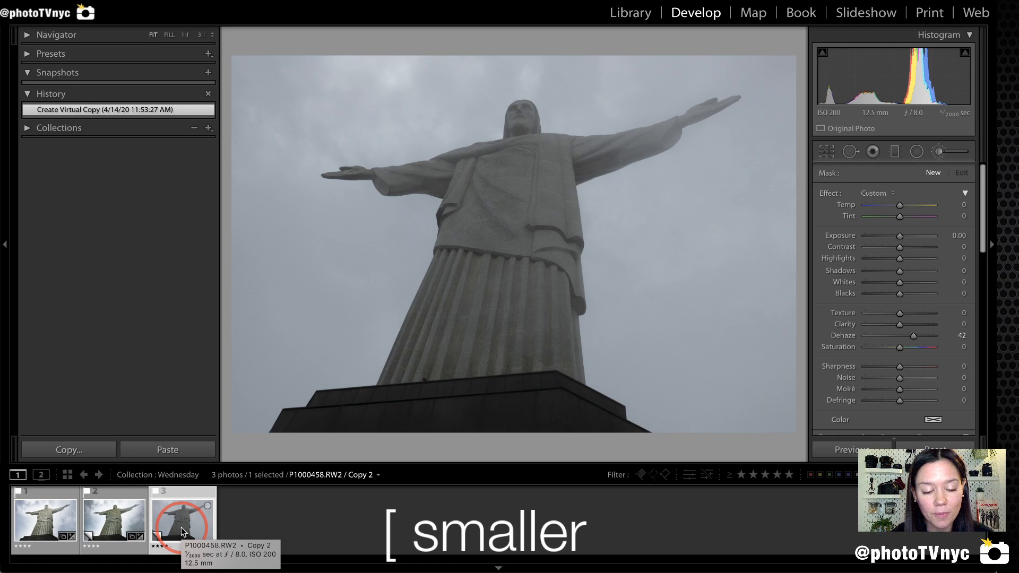
{"action": "left_click", "coordinate": [324, 517]}
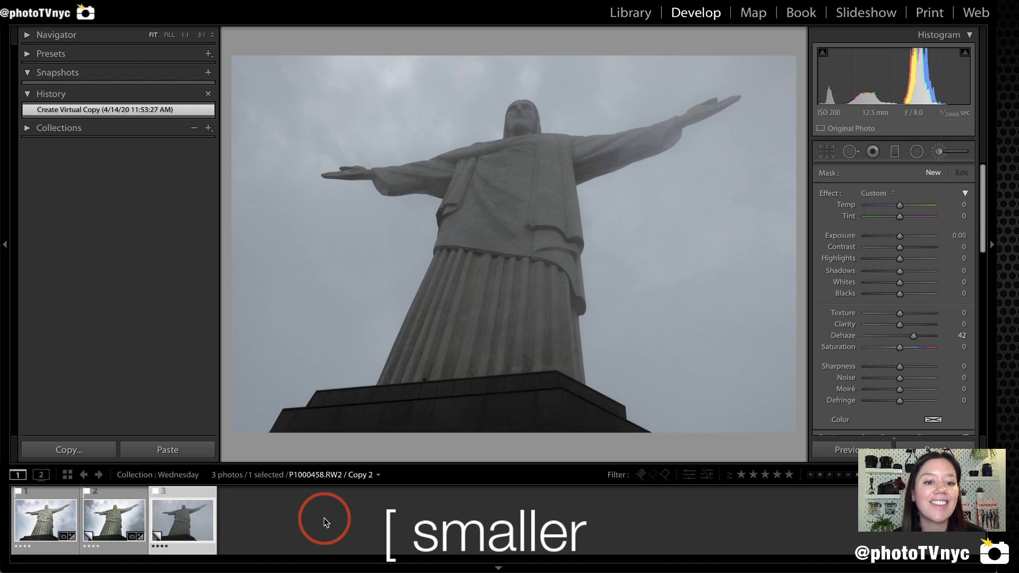
{"action": "left_click", "coordinate": [174, 517]}
{"action": "left_click", "coordinate": [117, 525]}
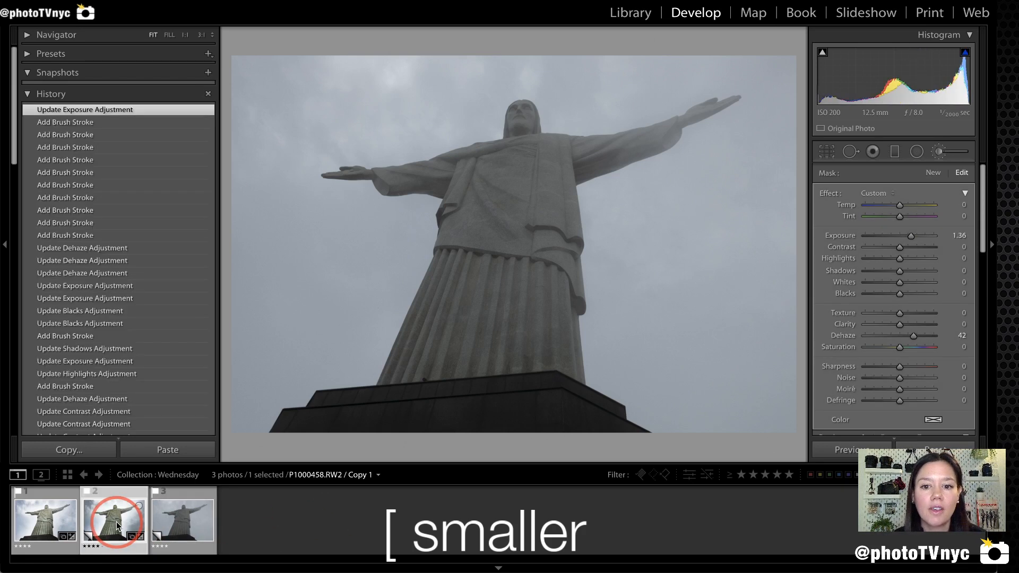